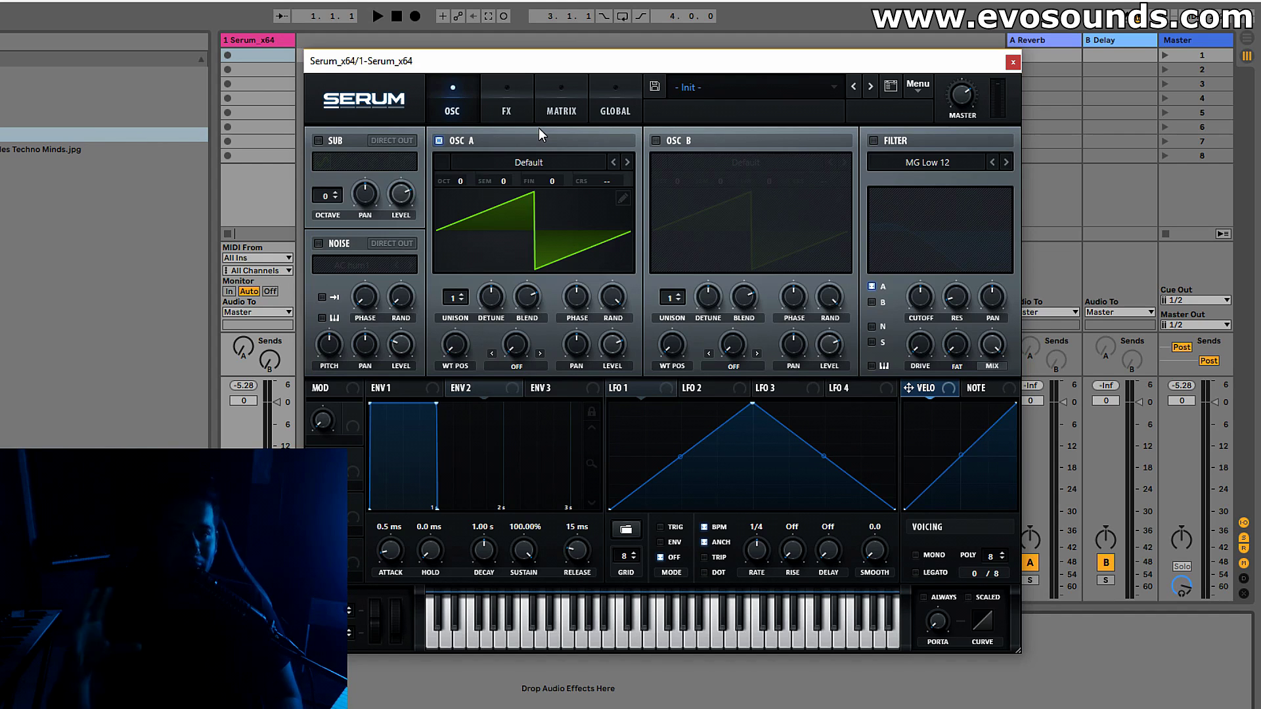
# Step: Listen to the reference track Redeem by Curbi in Spotify, and return to Serum
pyautogui.click(507, 109)
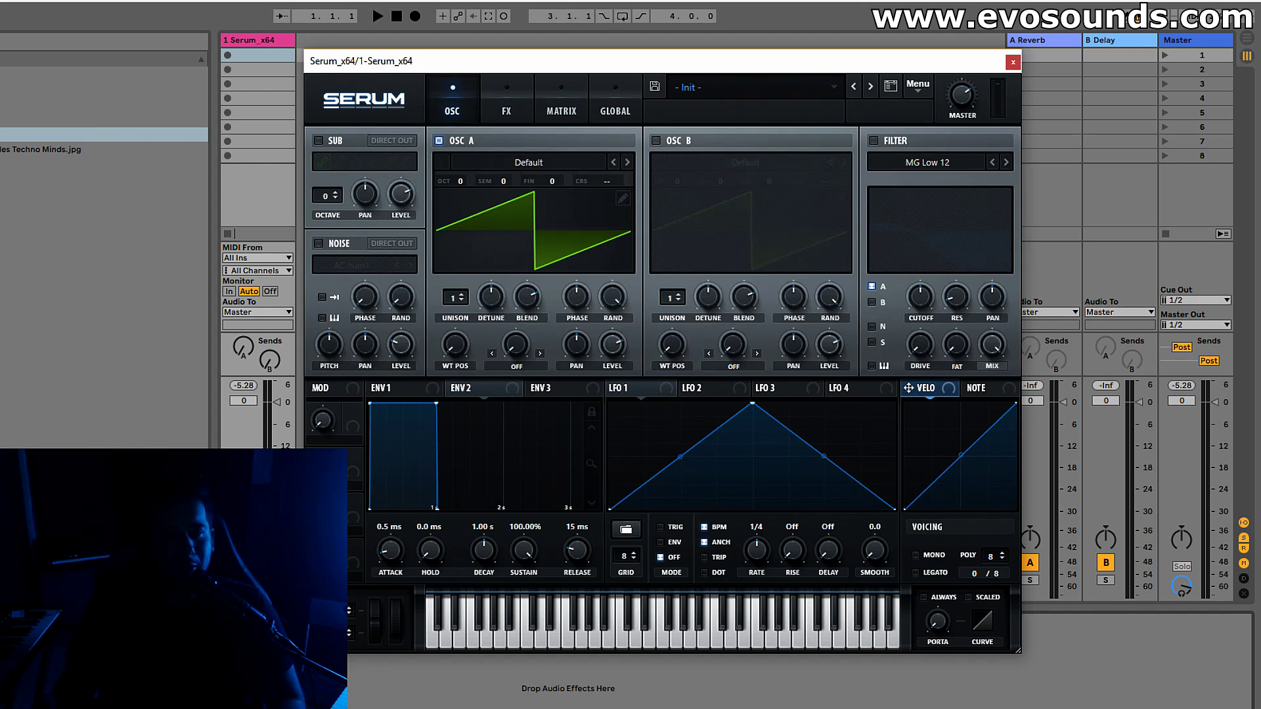
pyautogui.hotkey('alt', 'Tab')
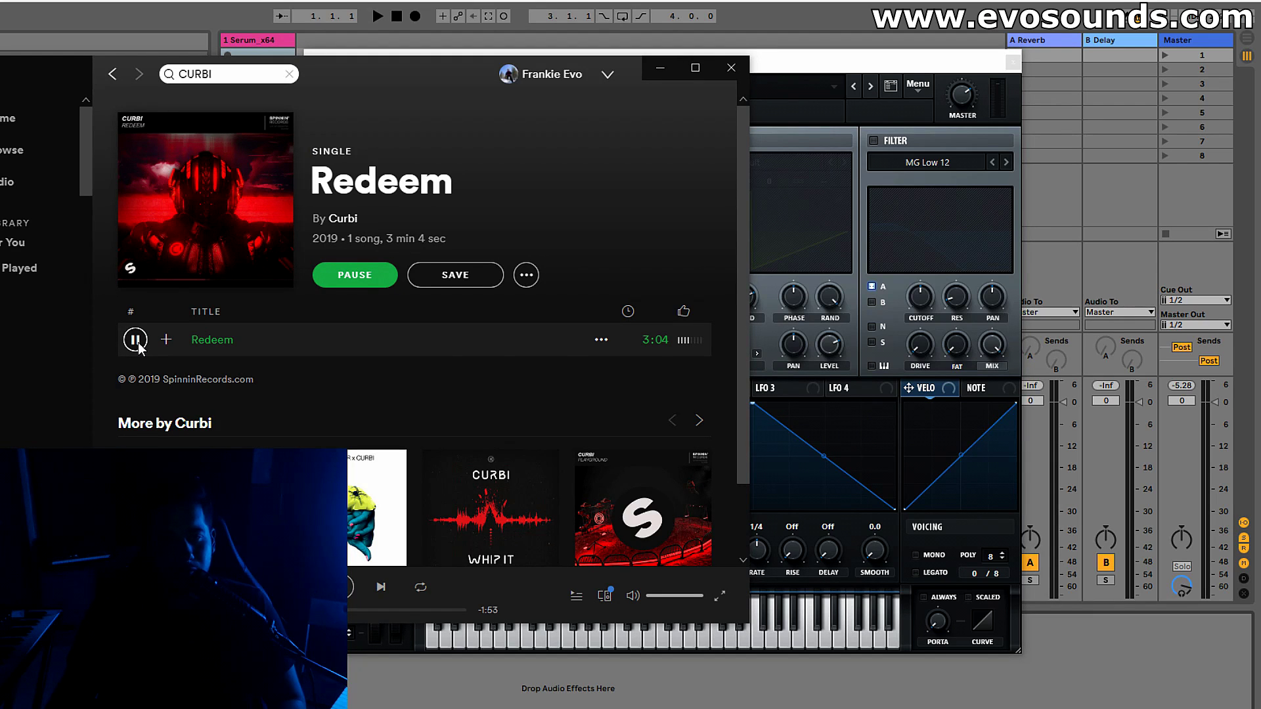
pyautogui.hotkey('alt', 'Tab')
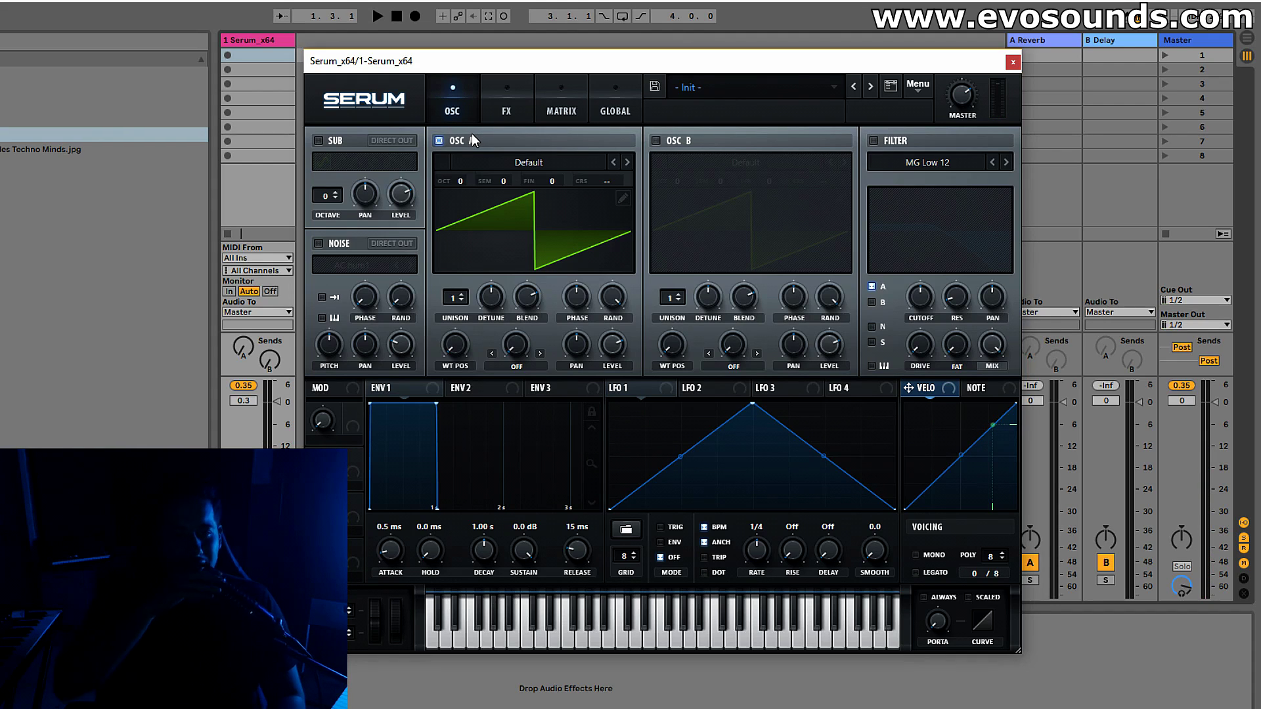
# Step: Set the Env 1 attack to 34 ms and modulate Osc A's coarse pitch with Env 3 at zero sustain and 37 ms decay
pyautogui.moveTo(394, 547); pyautogui.dragTo(401, 521)
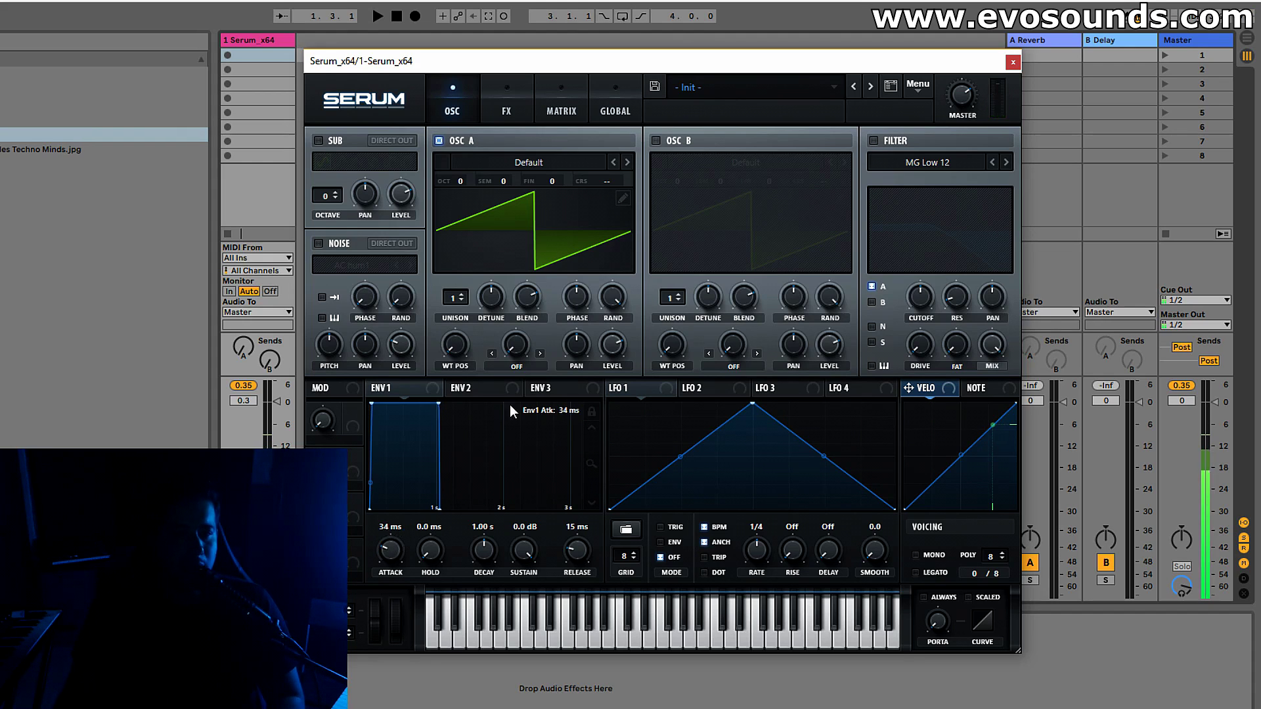
pyautogui.click(541, 388)
pyautogui.moveTo(484, 549); pyautogui.dragTo(471, 556)
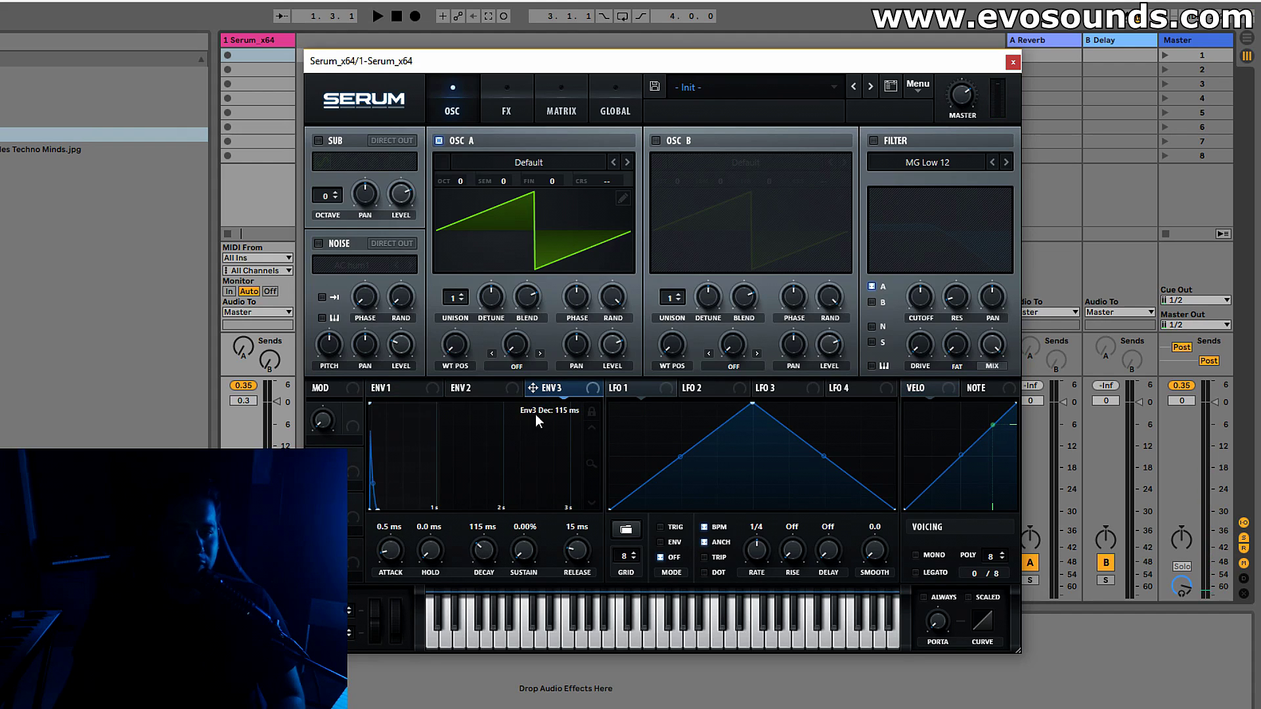
pyautogui.moveTo(627, 176); pyautogui.dragTo(624, 188)
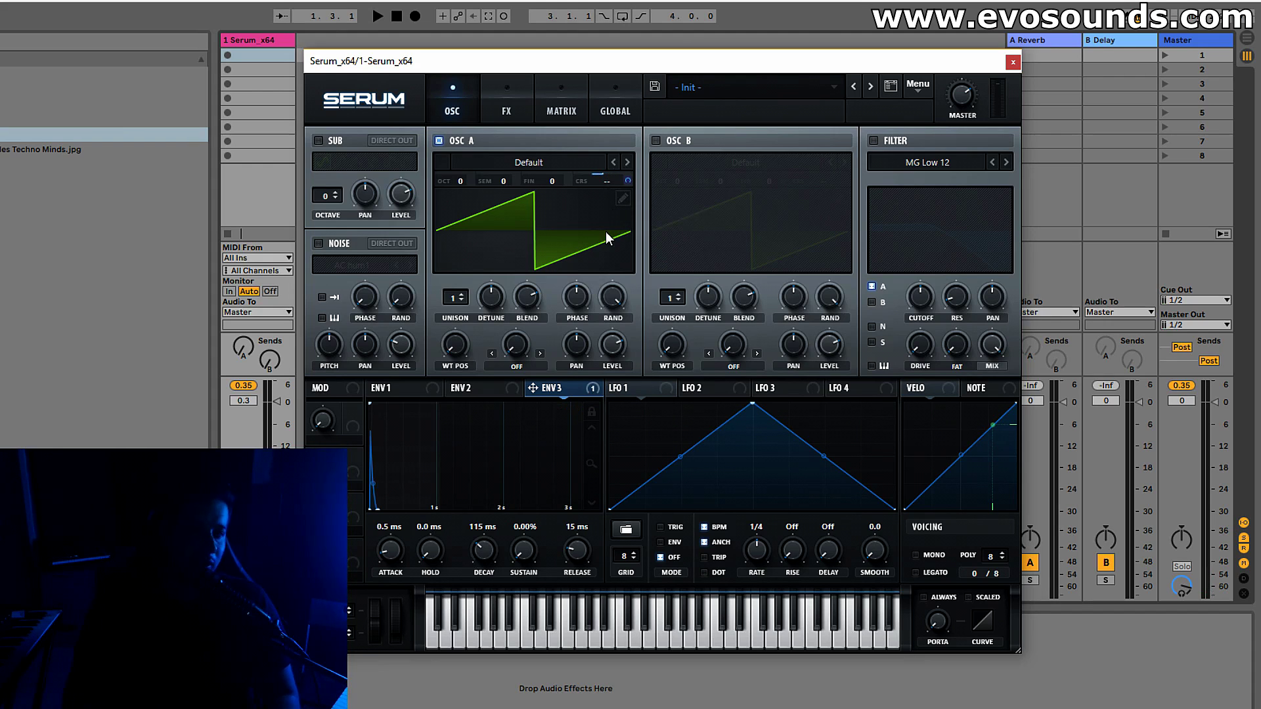
pyautogui.moveTo(486, 546); pyautogui.dragTo(483, 548)
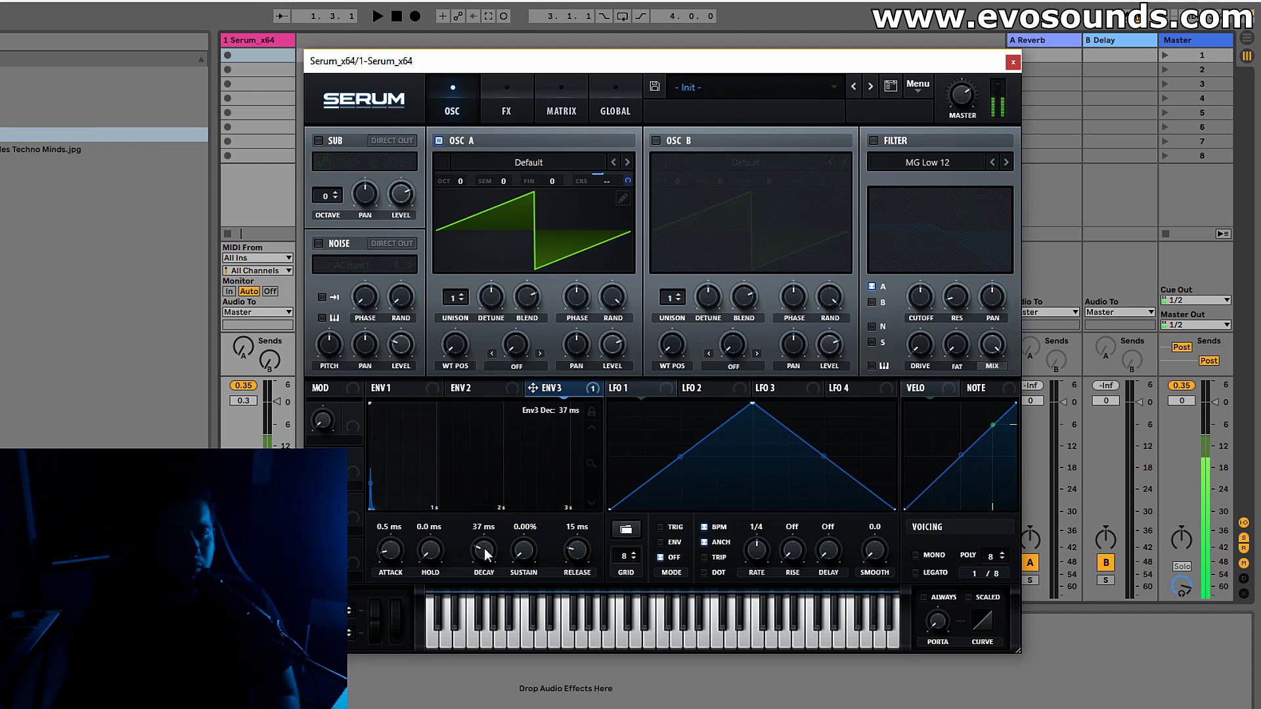
# Step: Load the Analog_BD_Sin wavetable into Osc A
pyautogui.click(522, 164)
pyautogui.moveTo(519, 180)
pyautogui.click(781, 210)
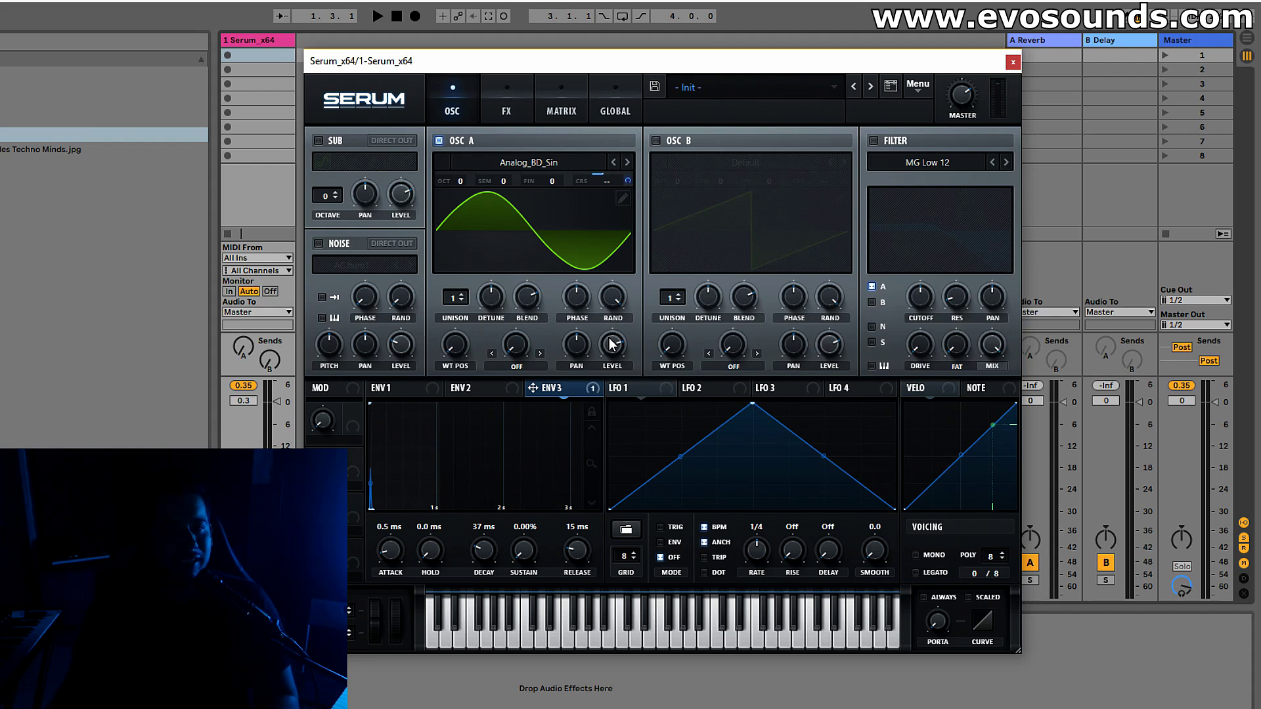
pyautogui.click(880, 140)
pyautogui.moveTo(907, 299); pyautogui.dragTo(881, 323)
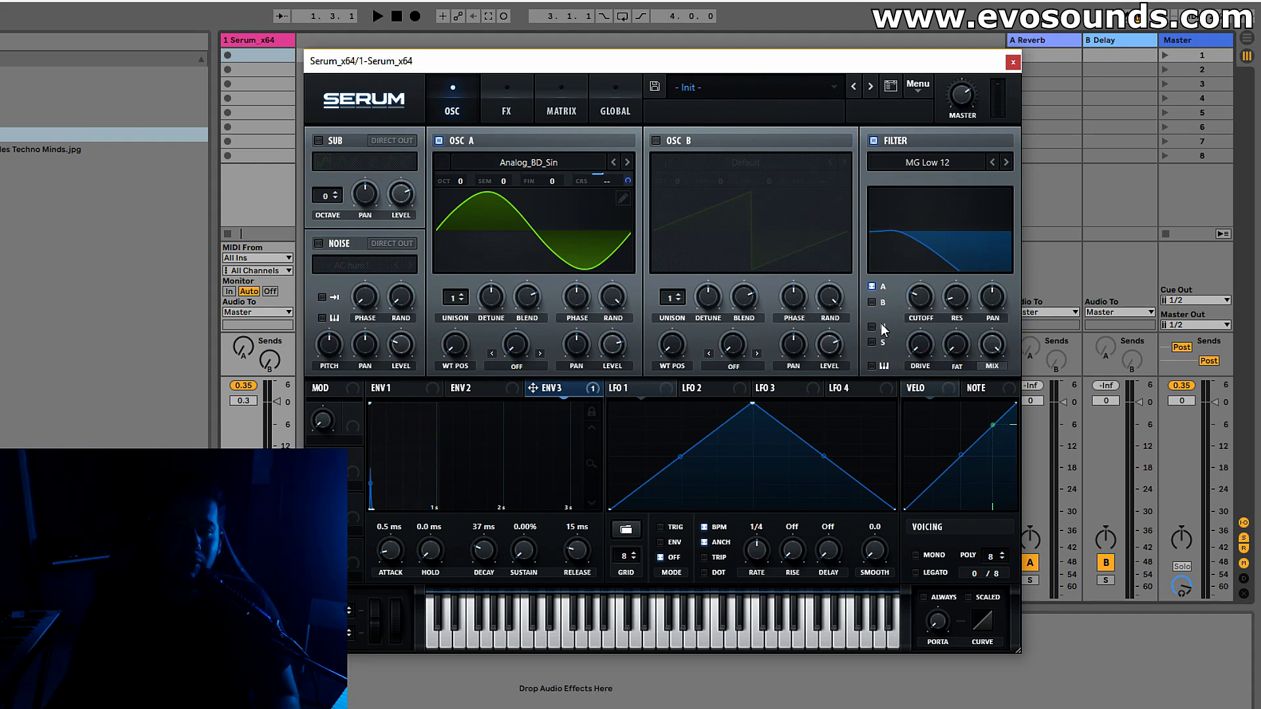
pyautogui.click(873, 141)
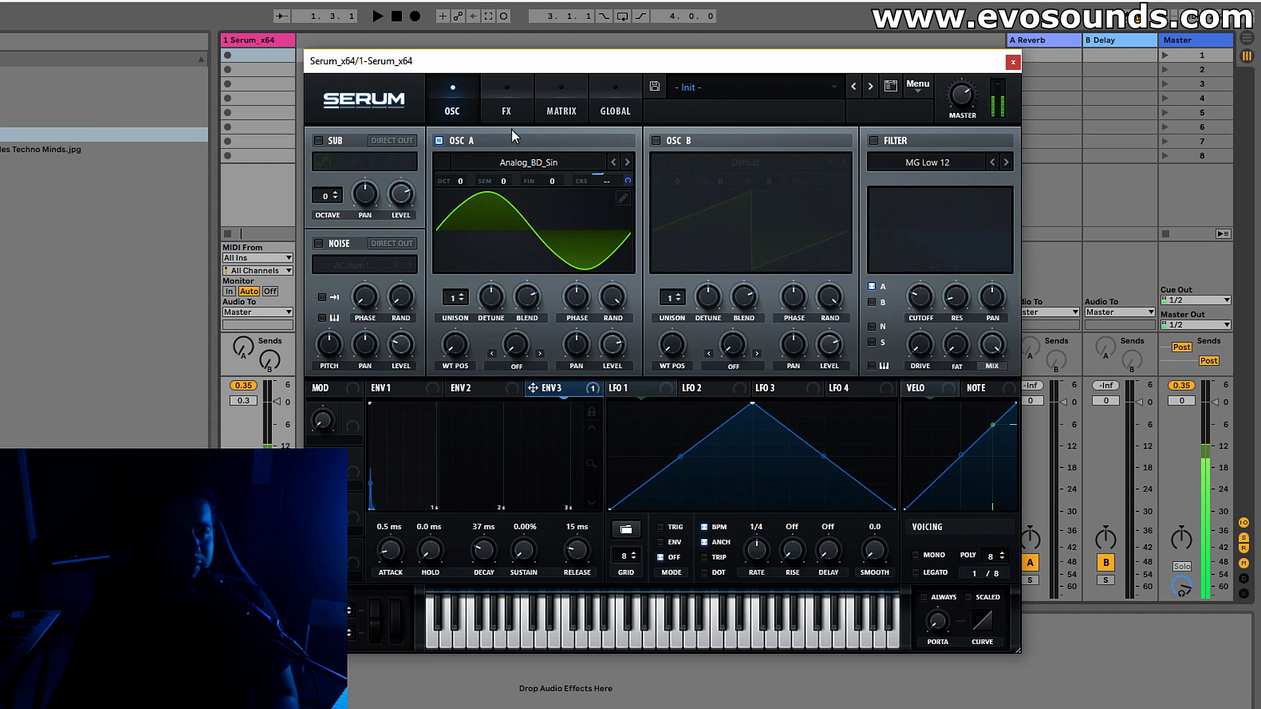
# Step: Enable the Distortion effect, try the Lin.Fold type, and settle on Sin Fold
pyautogui.click(510, 109)
pyautogui.click(360, 168)
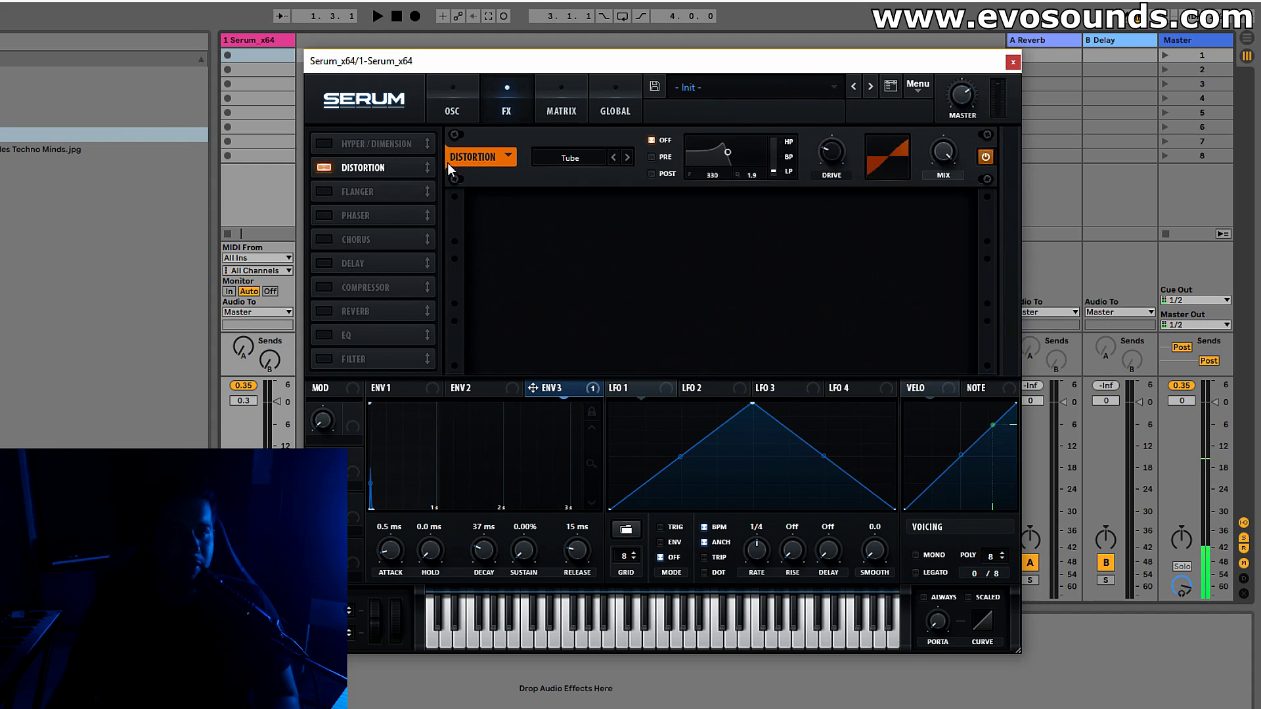
pyautogui.click(562, 159)
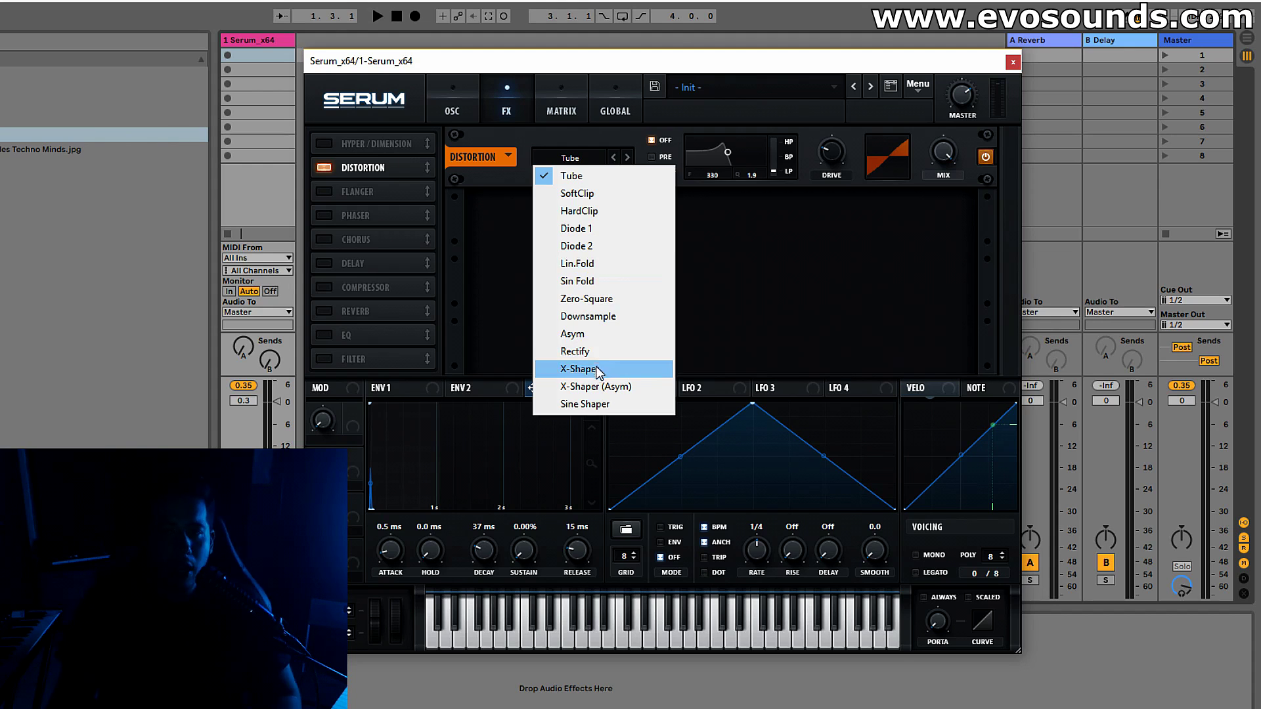
pyautogui.click(577, 263)
pyautogui.moveTo(814, 169)
pyautogui.mouseDown()
pyautogui.moveTo(798, 179)
pyautogui.moveTo(795, 142)
pyautogui.moveTo(821, 145)
pyautogui.moveTo(813, 168)
pyautogui.moveTo(814, 150)
pyautogui.mouseUp()
pyautogui.click(570, 158)
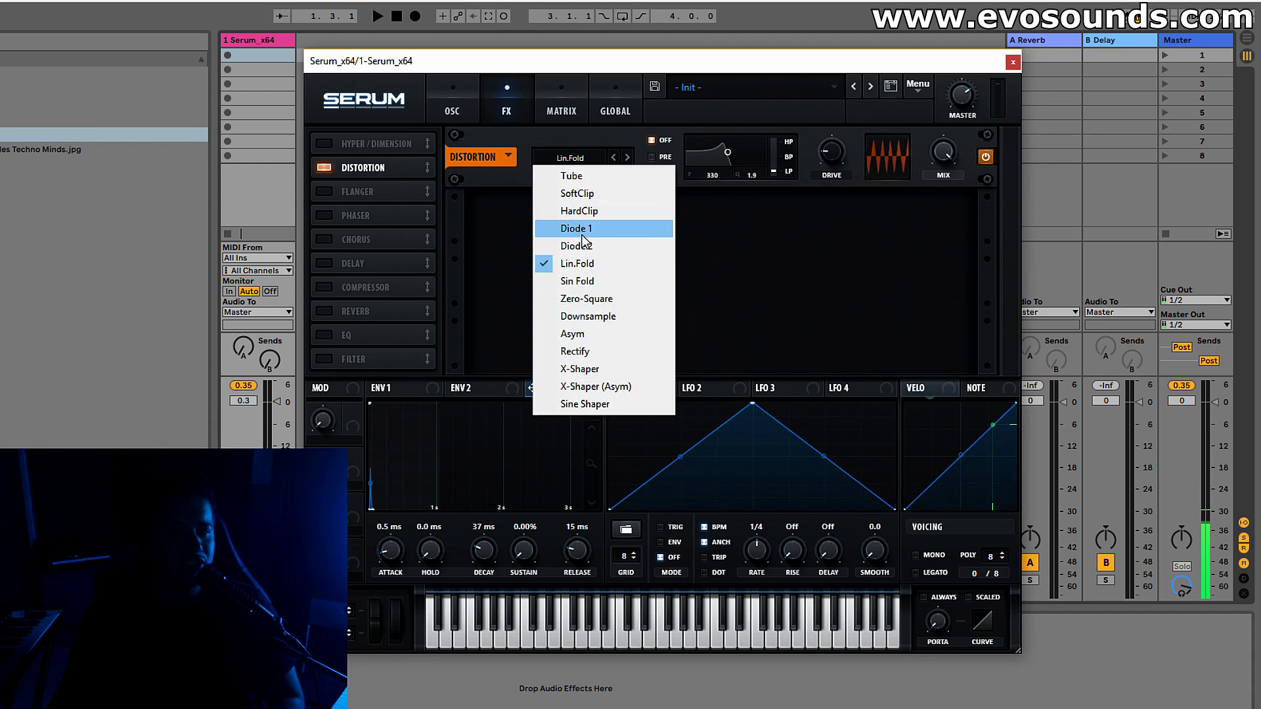
pyautogui.click(584, 281)
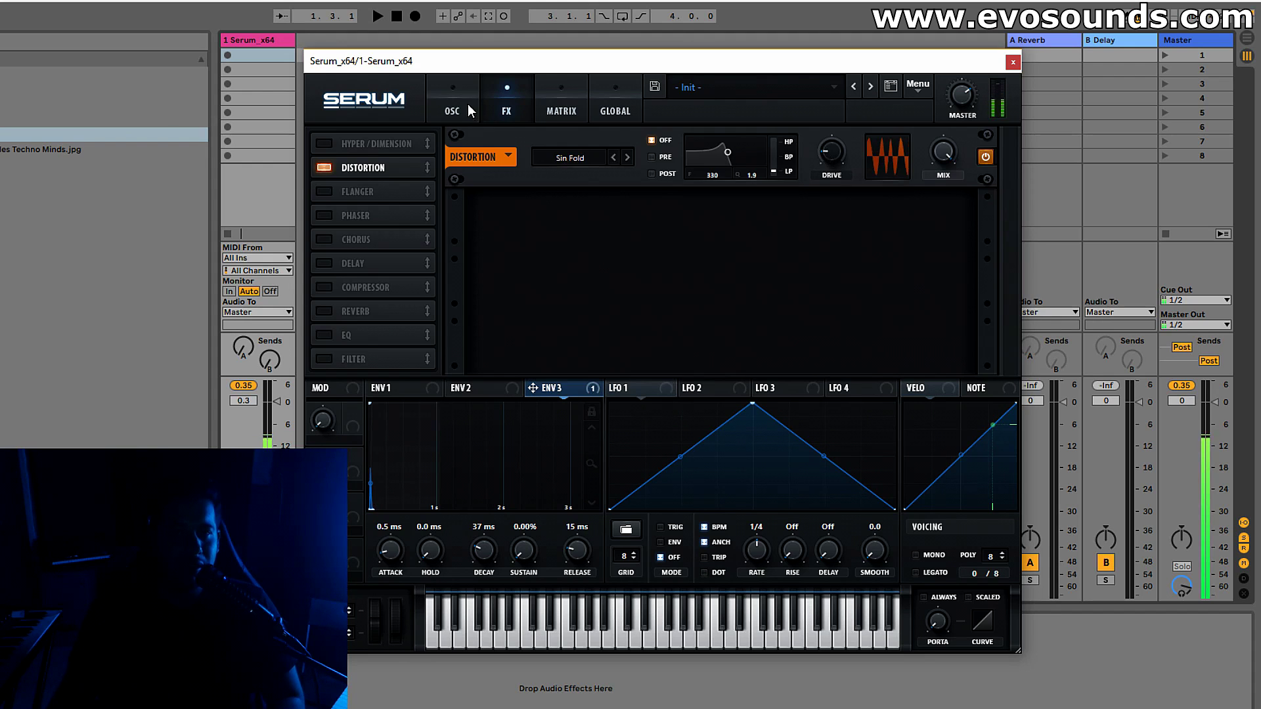
# Step: Replace Osc A's wavetable with Basic Shapes, using its sine wave
pyautogui.click(467, 104)
pyautogui.click(498, 161)
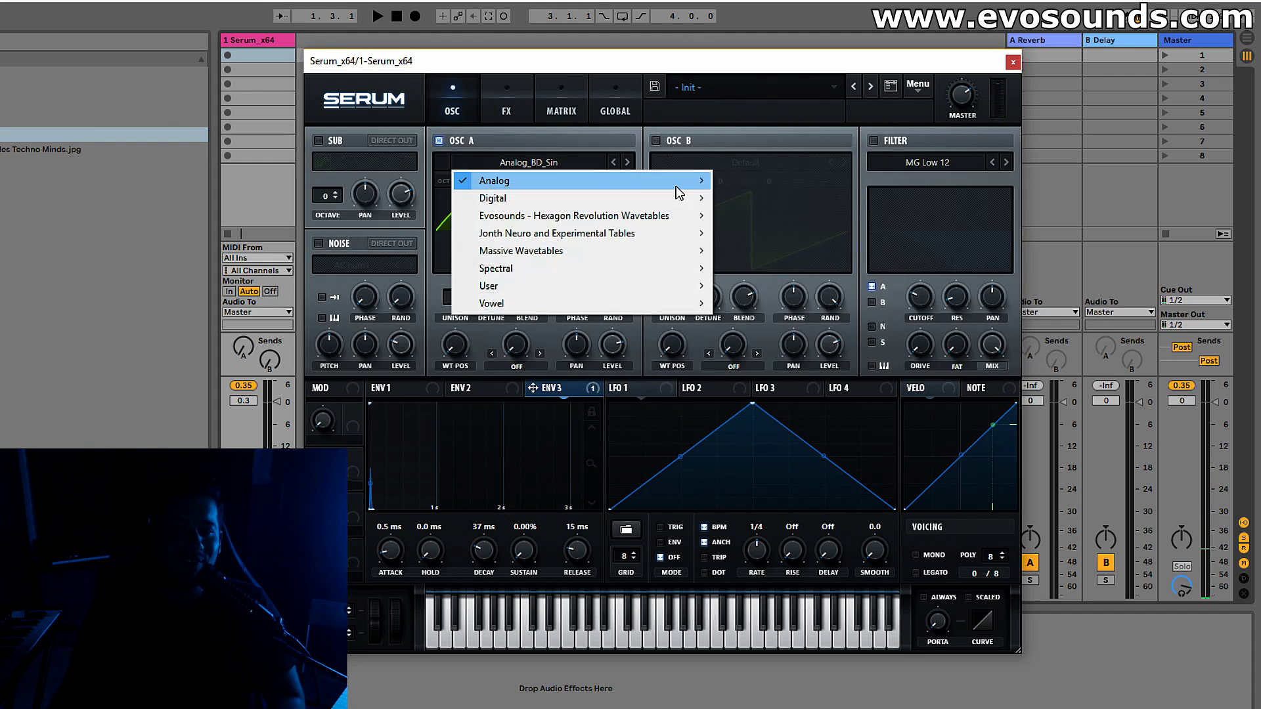
pyautogui.moveTo(676, 187)
pyautogui.click(755, 255)
pyautogui.moveTo(487, 306); pyautogui.dragTo(445, 364)
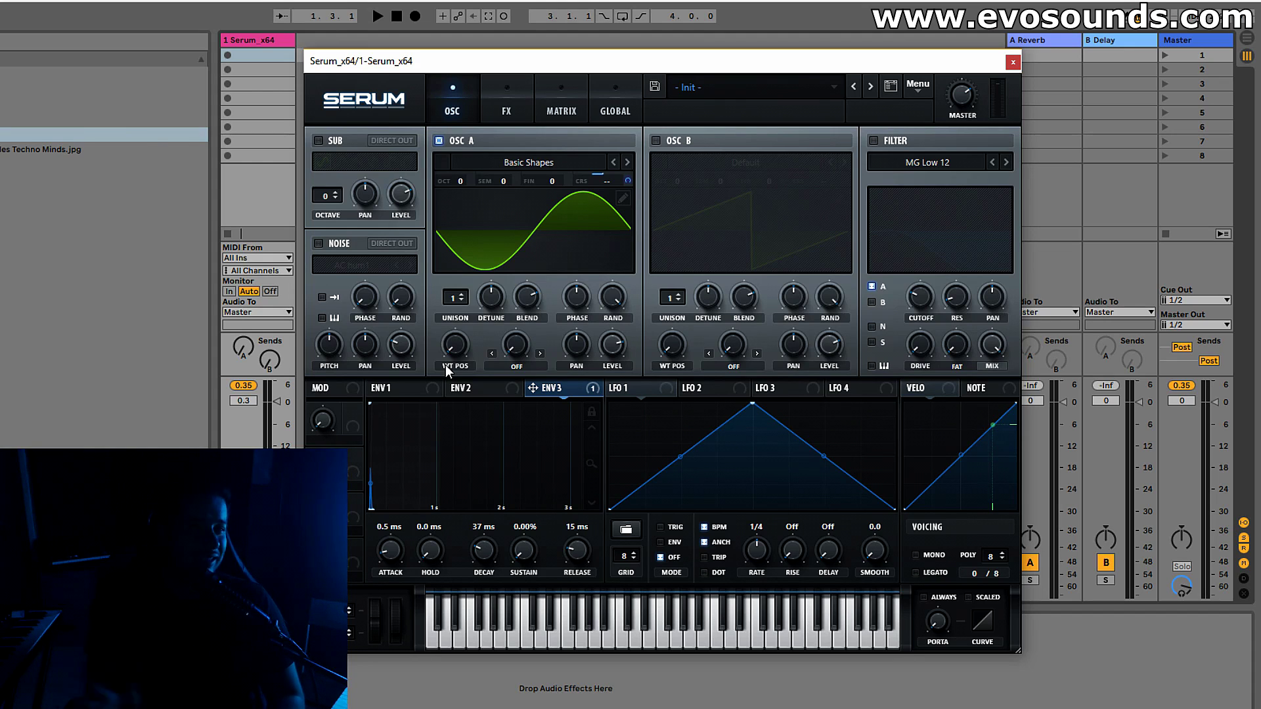
# Step: Turn on Mono, Legato and Always portamento in the voicing settings
pyautogui.click(509, 99)
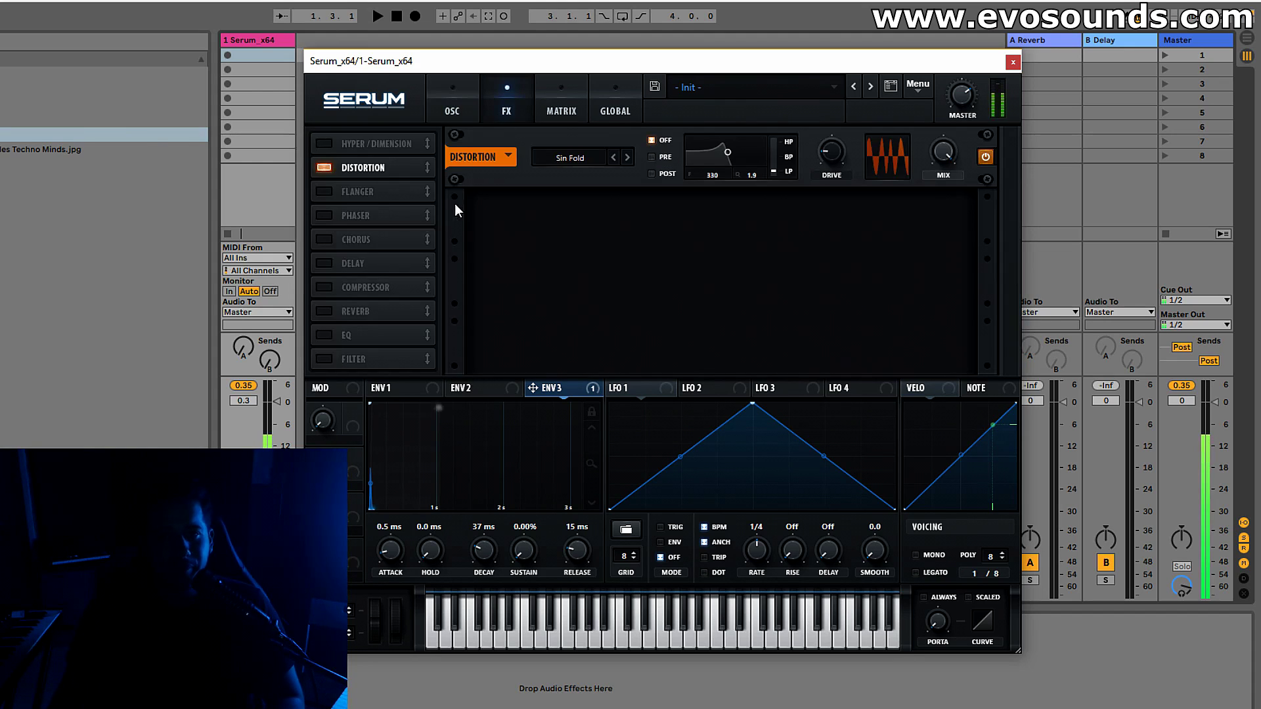
pyautogui.click(412, 390)
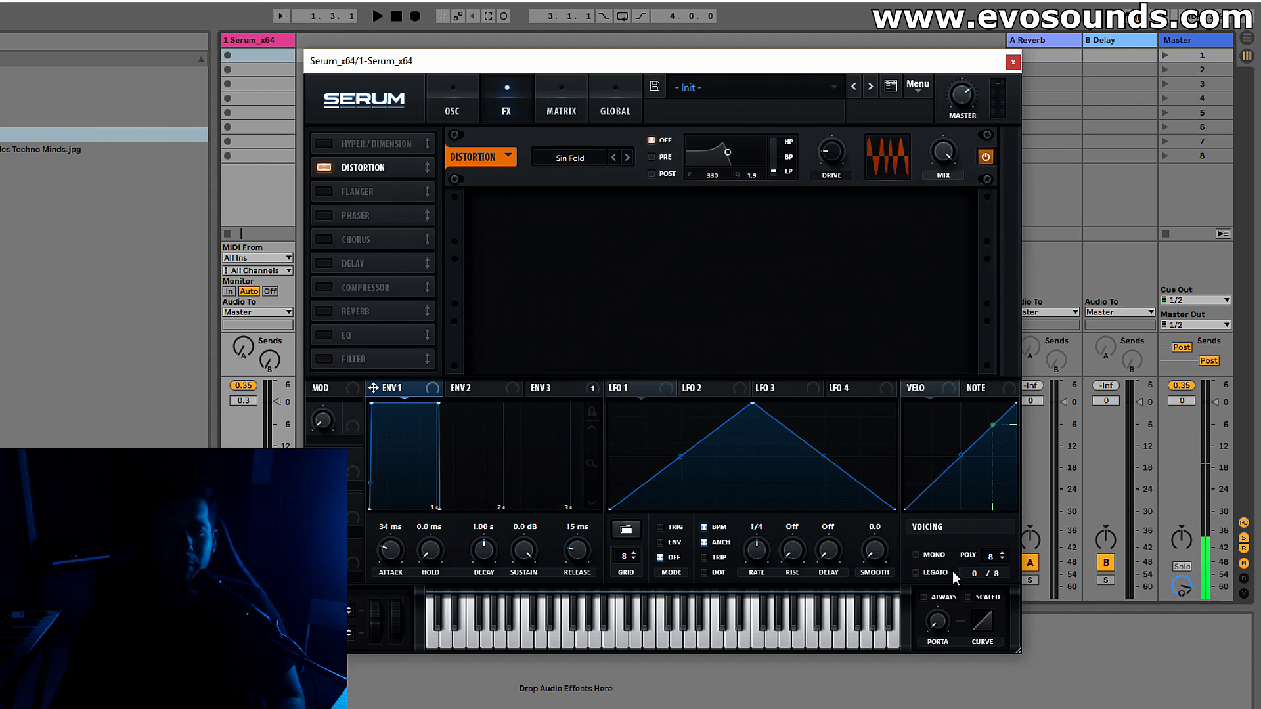
pyautogui.moveTo(935, 598)
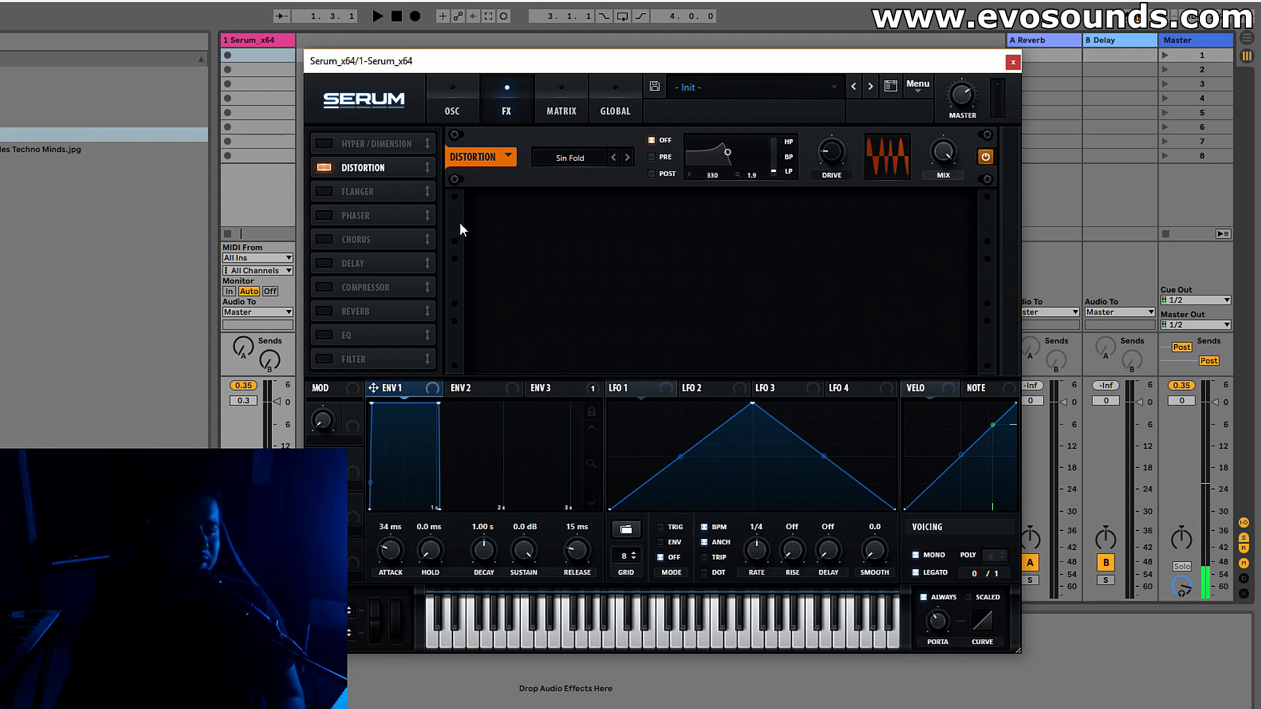
# Step: Set the Env 1 decay to 446 ms and its sustain to -0.3 dB
pyautogui.click(452, 108)
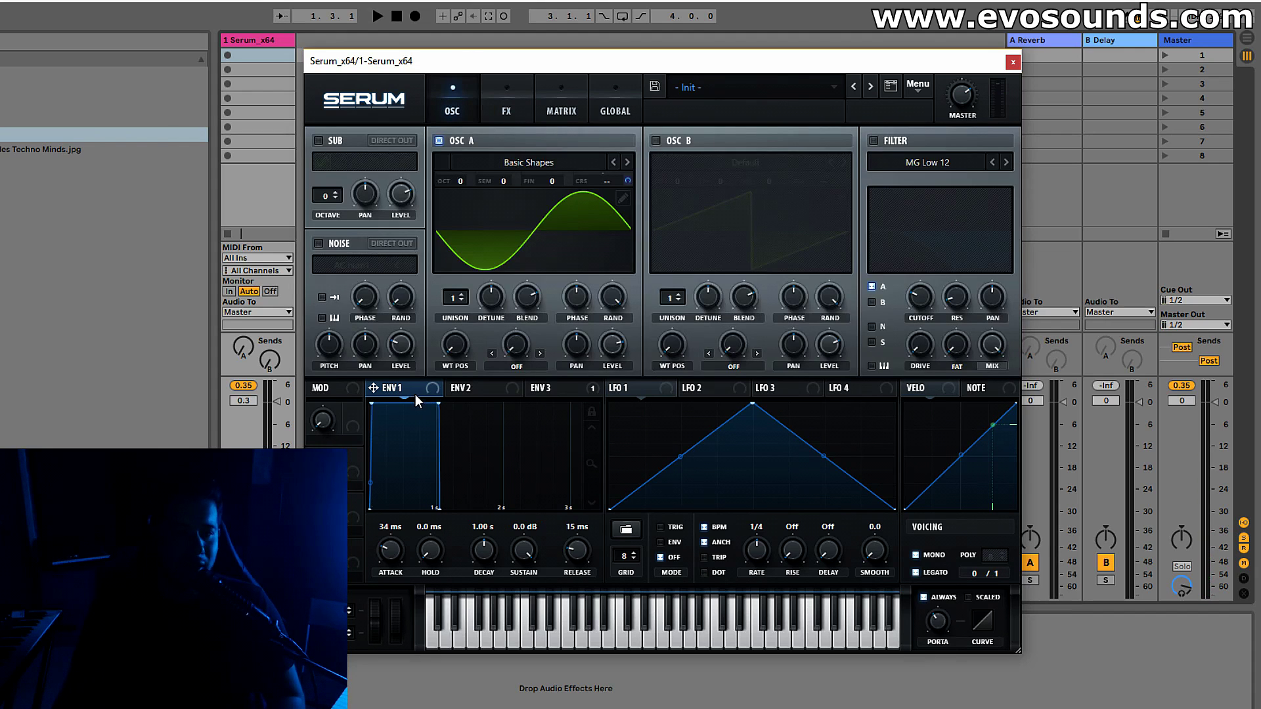
pyautogui.moveTo(531, 542)
pyautogui.mouseDown()
pyautogui.moveTo(522, 564)
pyautogui.moveTo(476, 552)
pyautogui.moveTo(510, 546)
pyautogui.mouseUp()
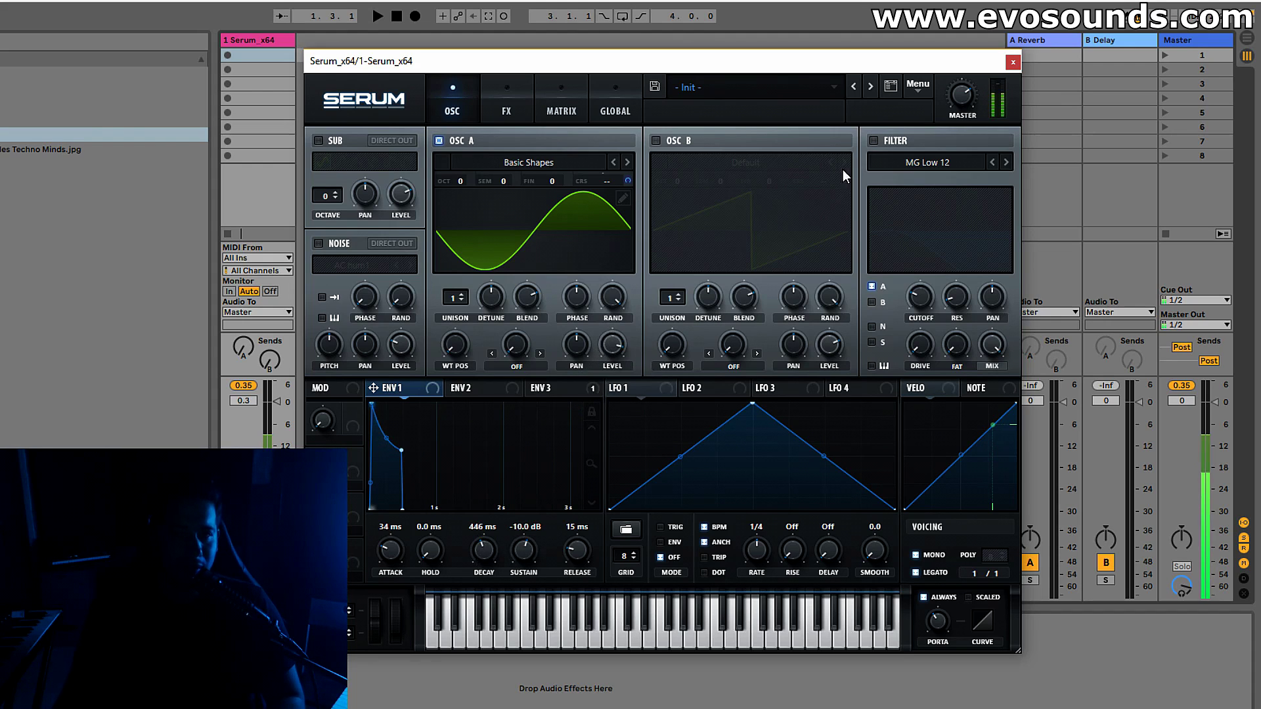
pyautogui.moveTo(524, 550); pyautogui.dragTo(534, 529)
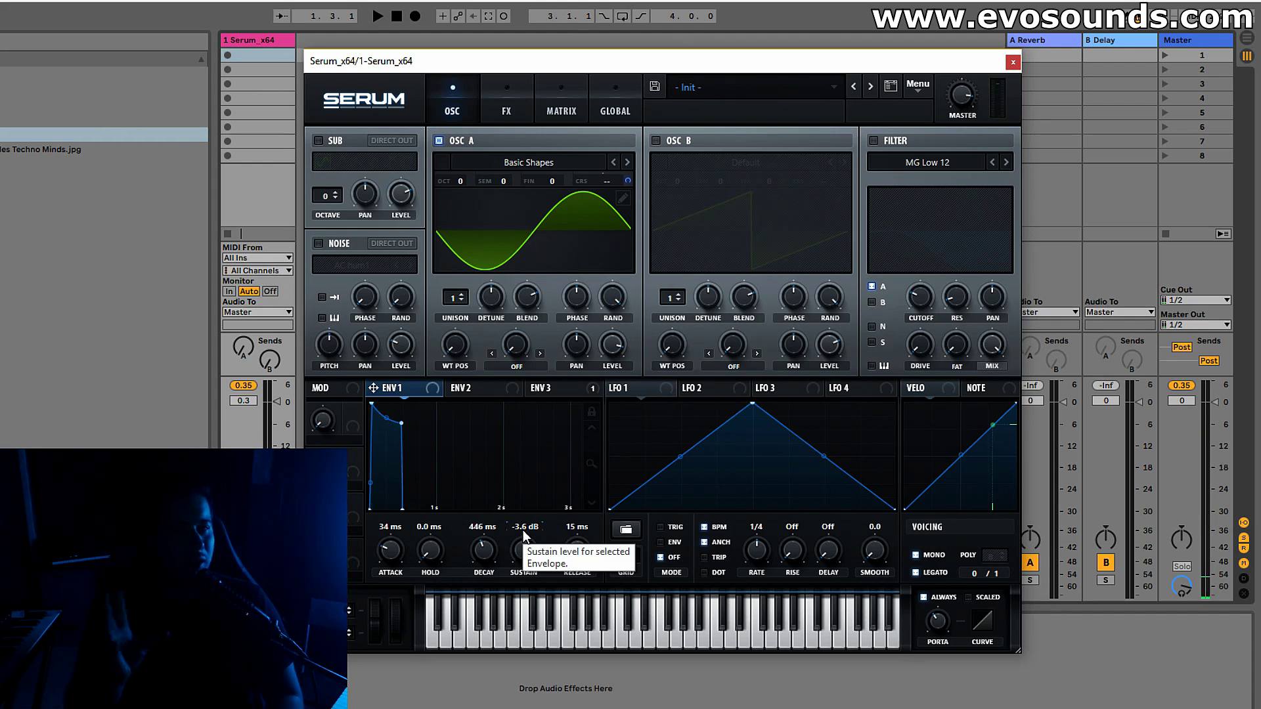
pyautogui.moveTo(523, 529); pyautogui.dragTo(530, 531)
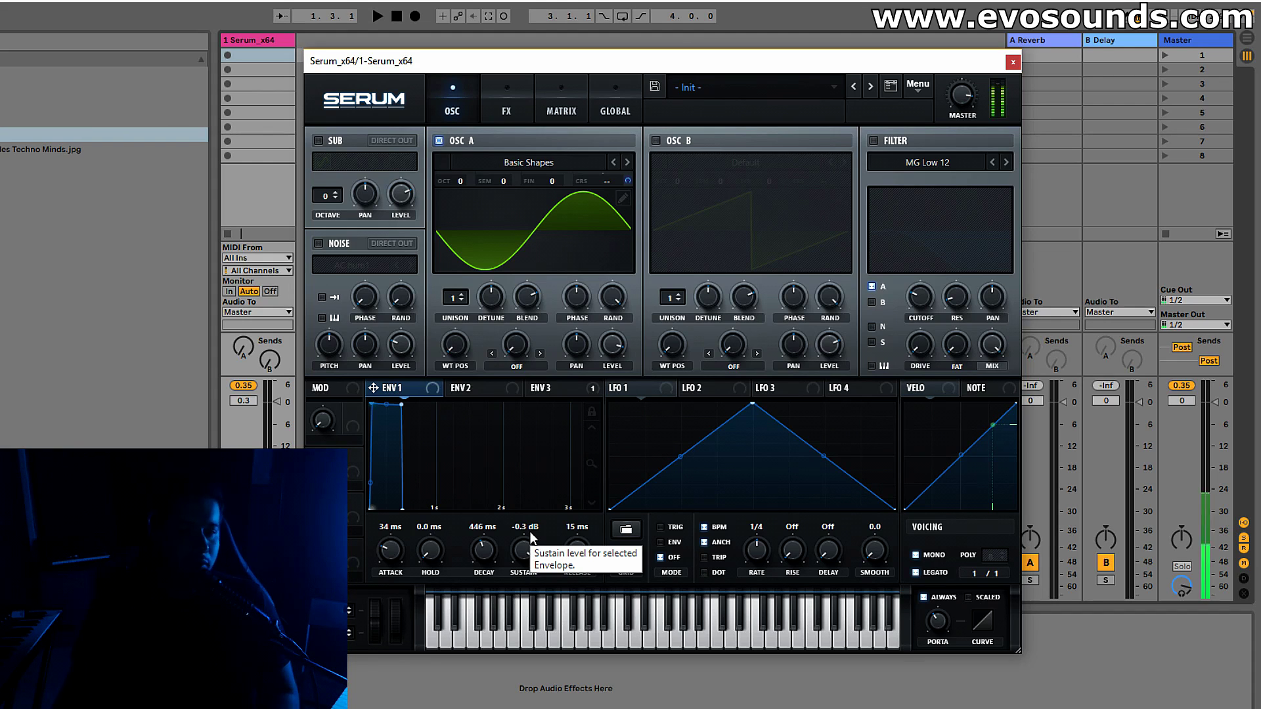
# Step: Enable the noise oscillator, load the BrightWhite noise from the Analog category, and lower its level to about 20%
pyautogui.moveTo(605, 357)
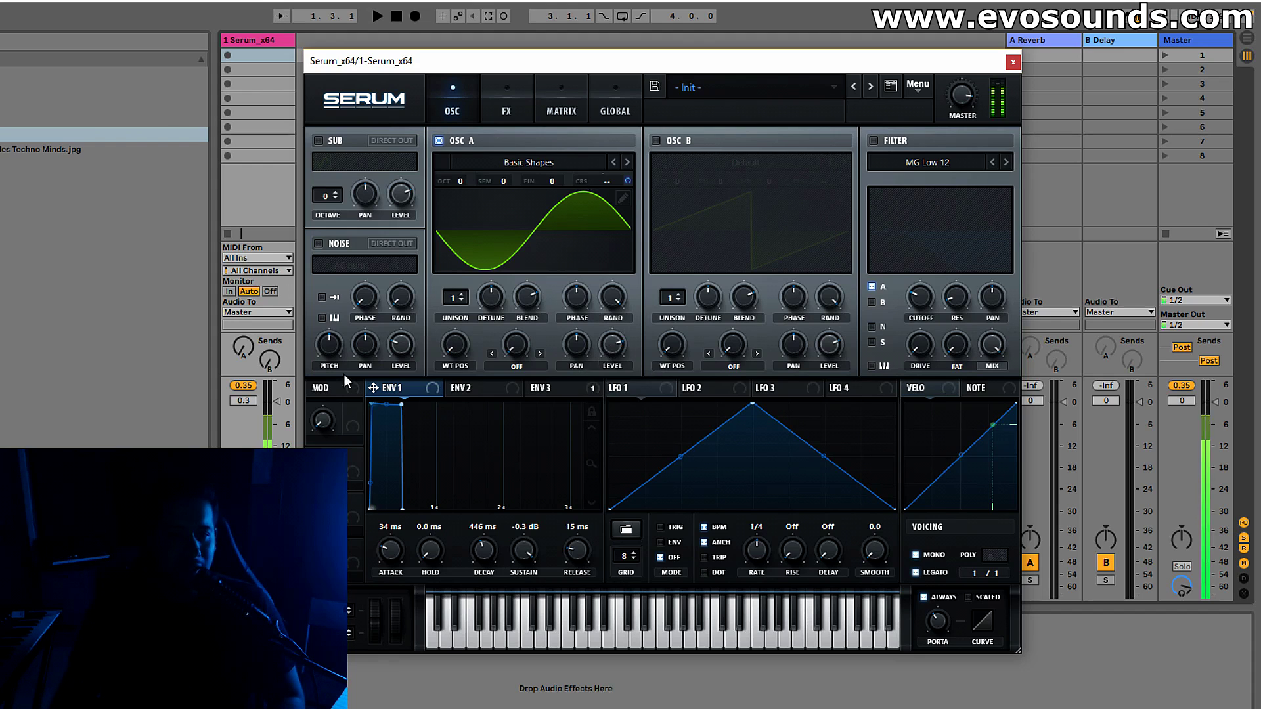
pyautogui.click(318, 243)
pyautogui.click(384, 266)
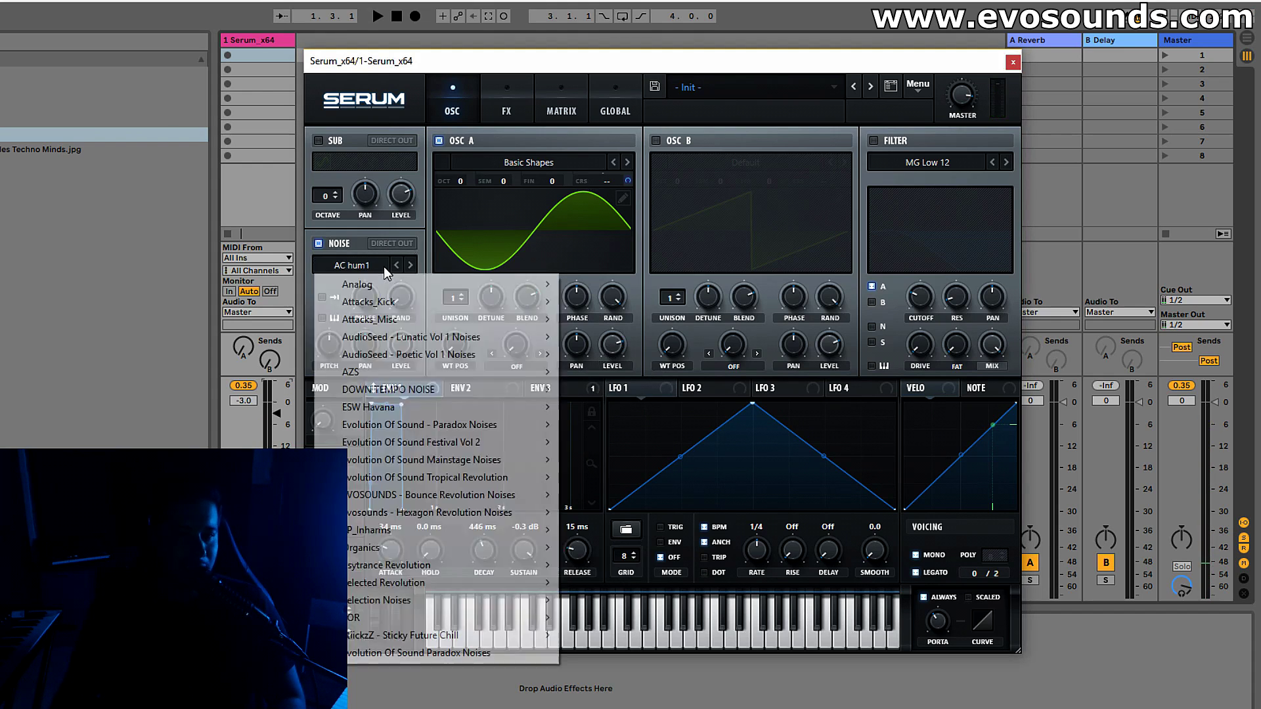
pyautogui.moveTo(387, 282)
pyautogui.click(637, 342)
pyautogui.click(389, 269)
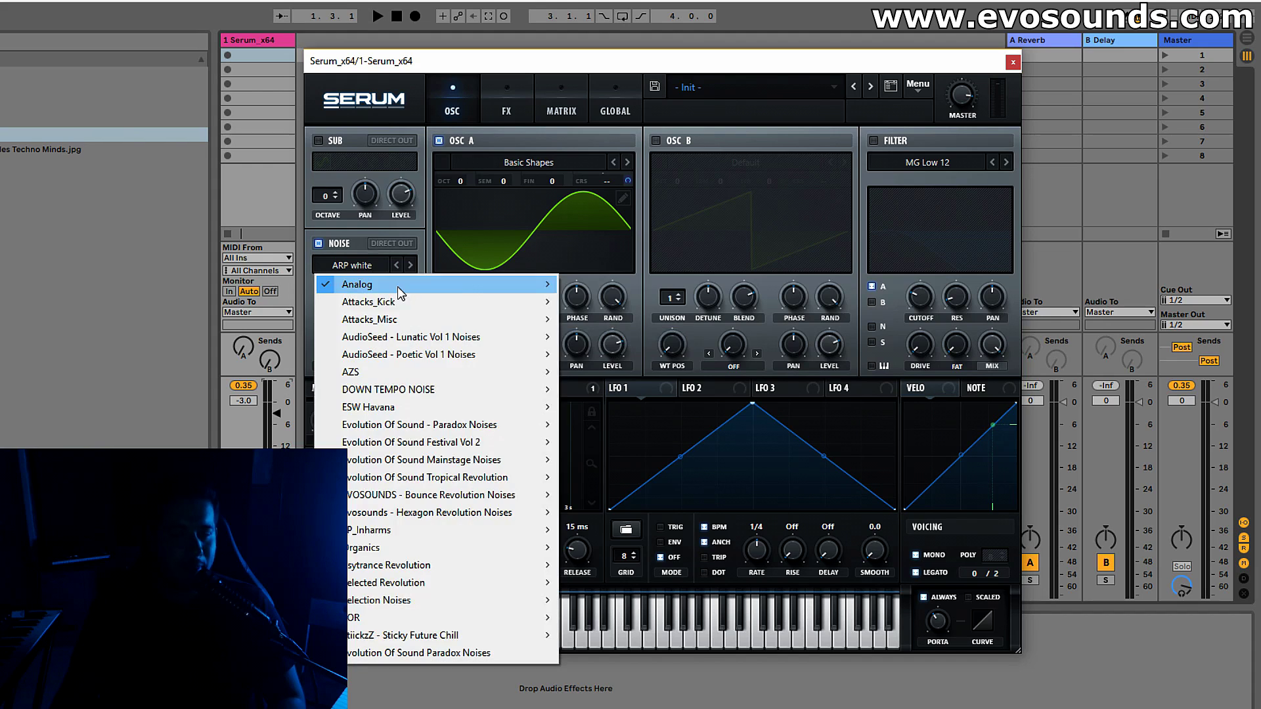
pyautogui.click(602, 348)
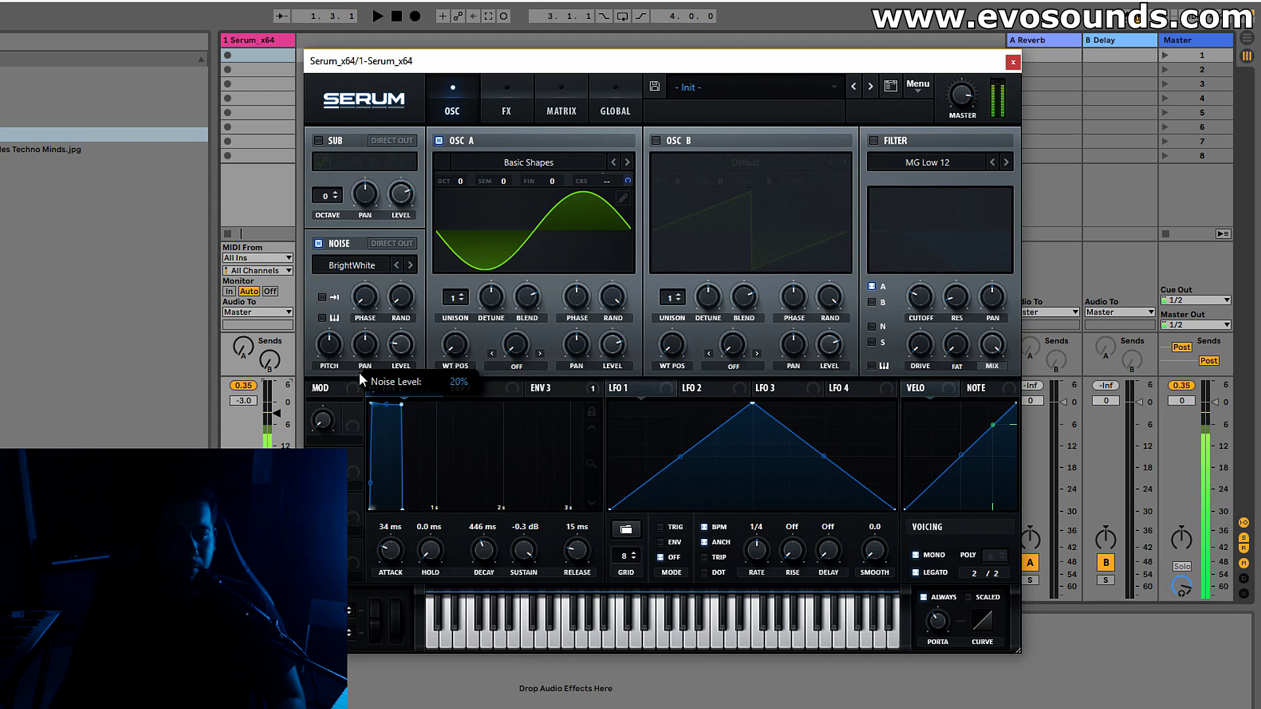
pyautogui.scroll(-4, 394, 355)
# Step: Send the noise oscillator straight to the direct output so it bypasses the filter and the distortion
pyautogui.click(506, 111)
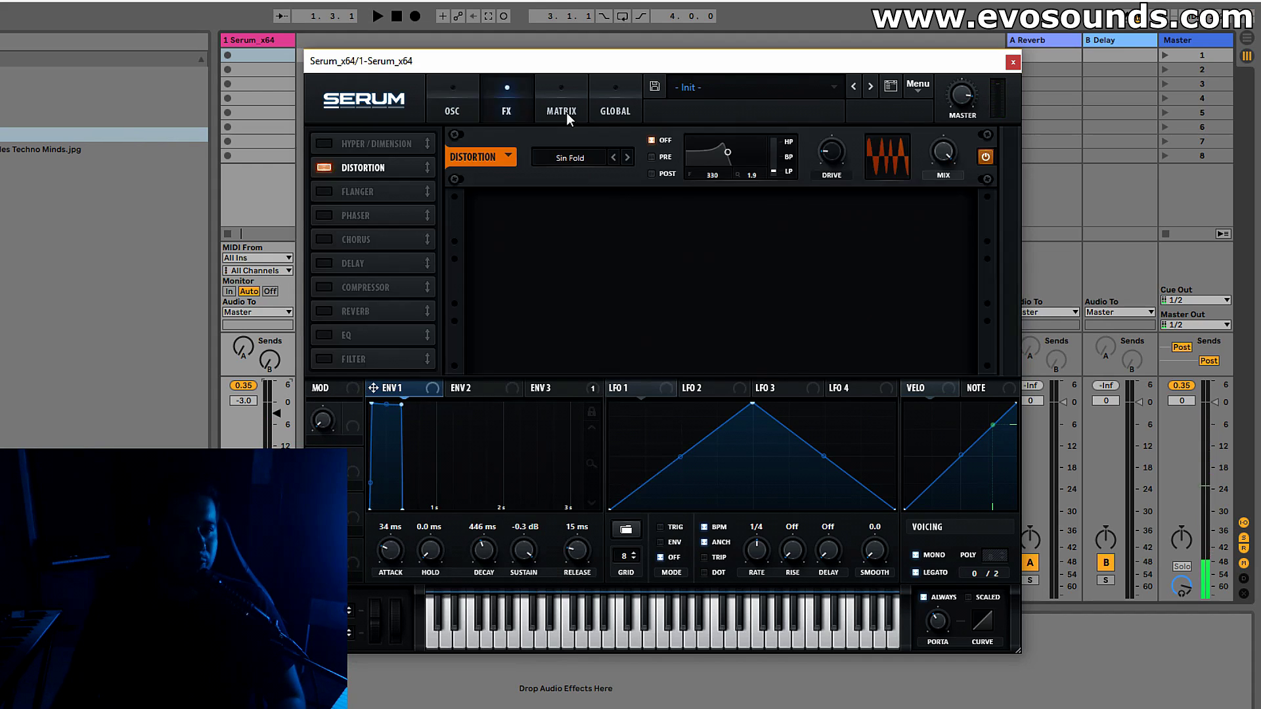
pyautogui.click(451, 111)
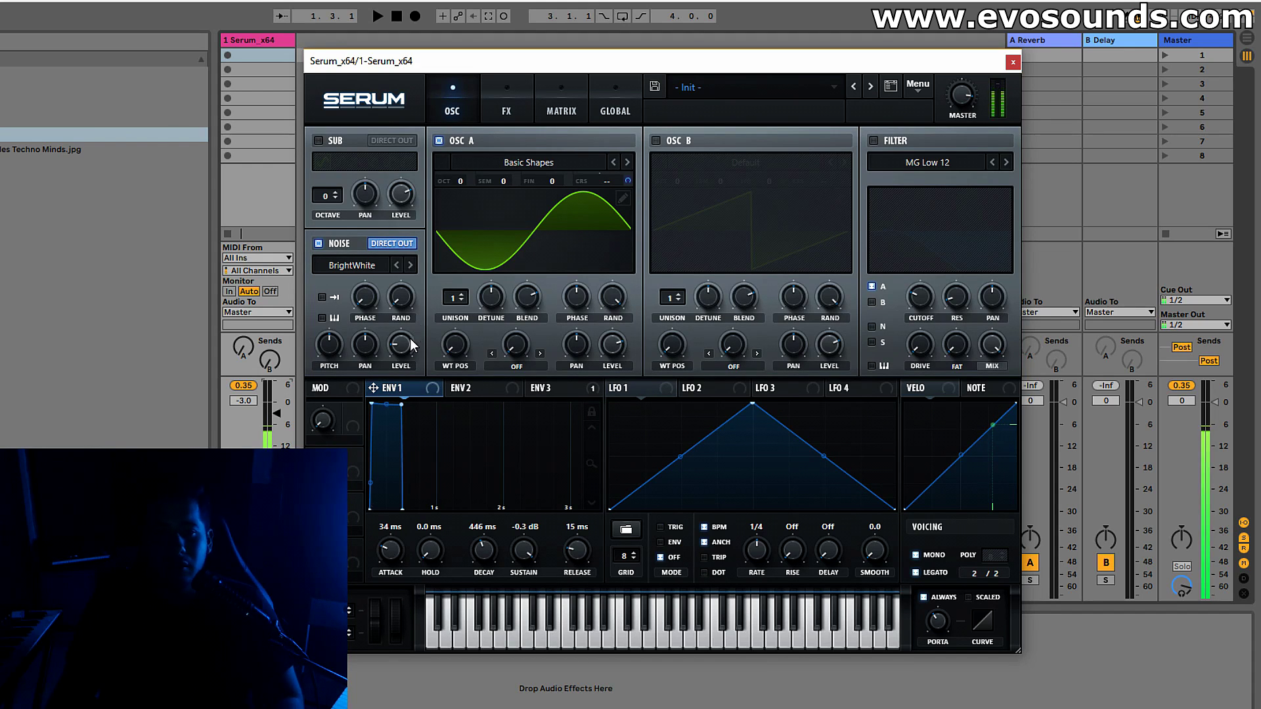
pyautogui.moveTo(412, 336)
pyautogui.click(507, 110)
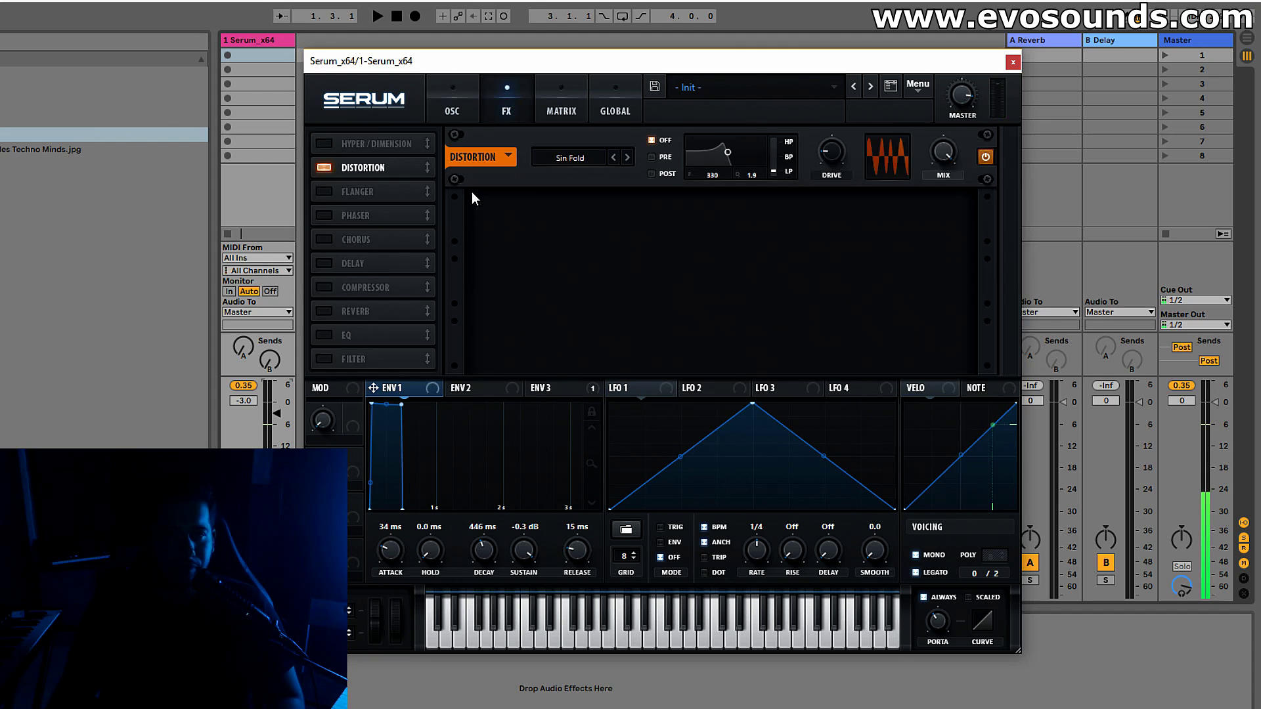
pyautogui.click(461, 111)
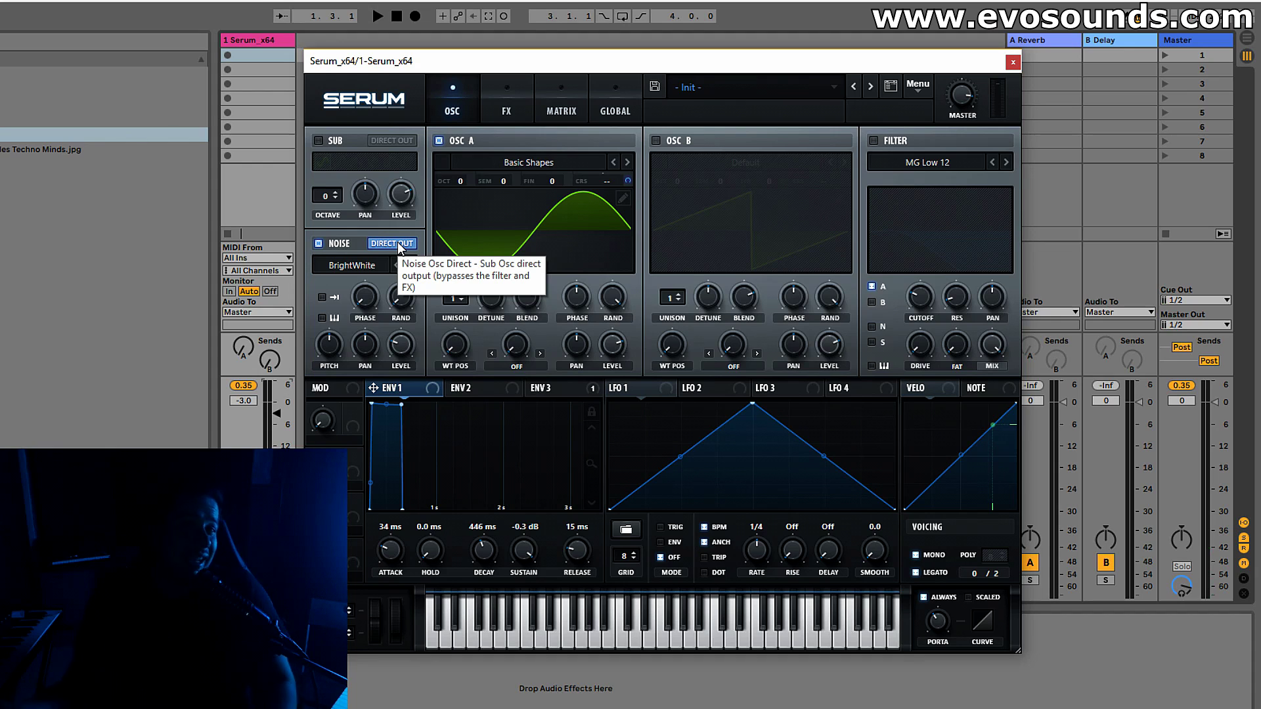
pyautogui.click(502, 101)
pyautogui.click(464, 94)
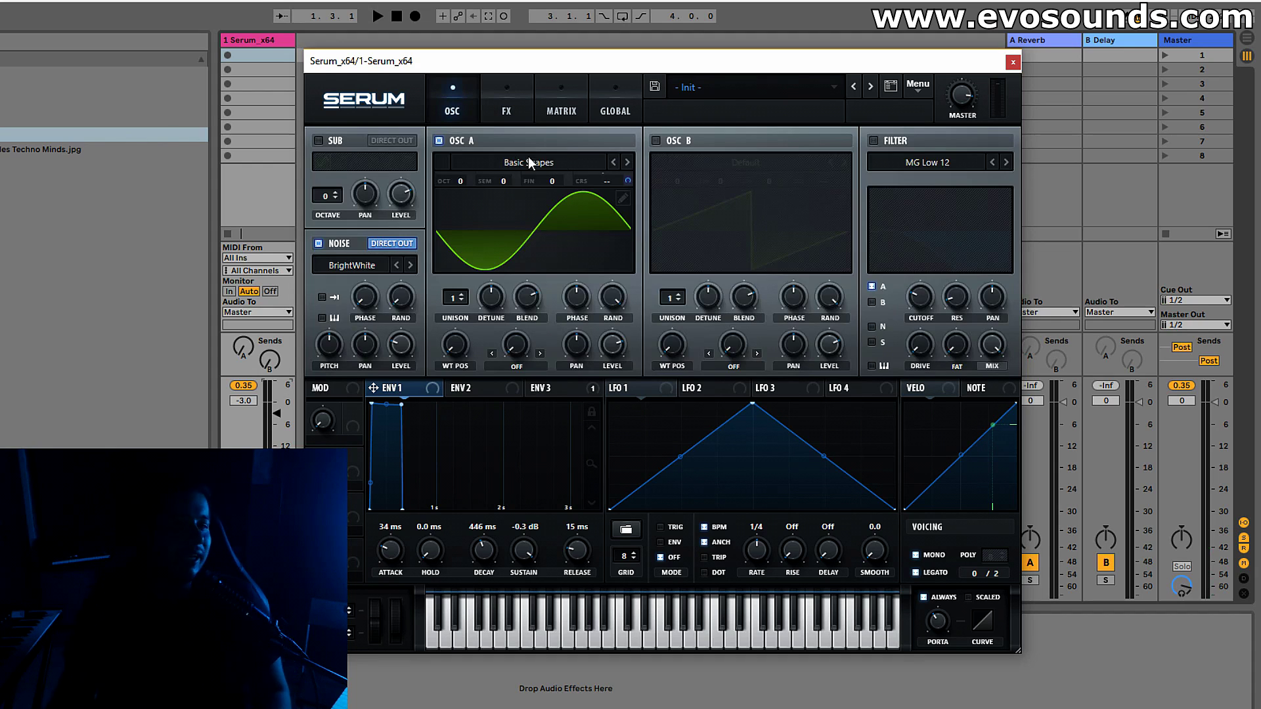
# Step: Compare the sound with distortion off and on, and add the Compressor in Multiband mode and an adjusted EQ
pyautogui.click(506, 112)
pyautogui.click(326, 168)
pyautogui.click(327, 169)
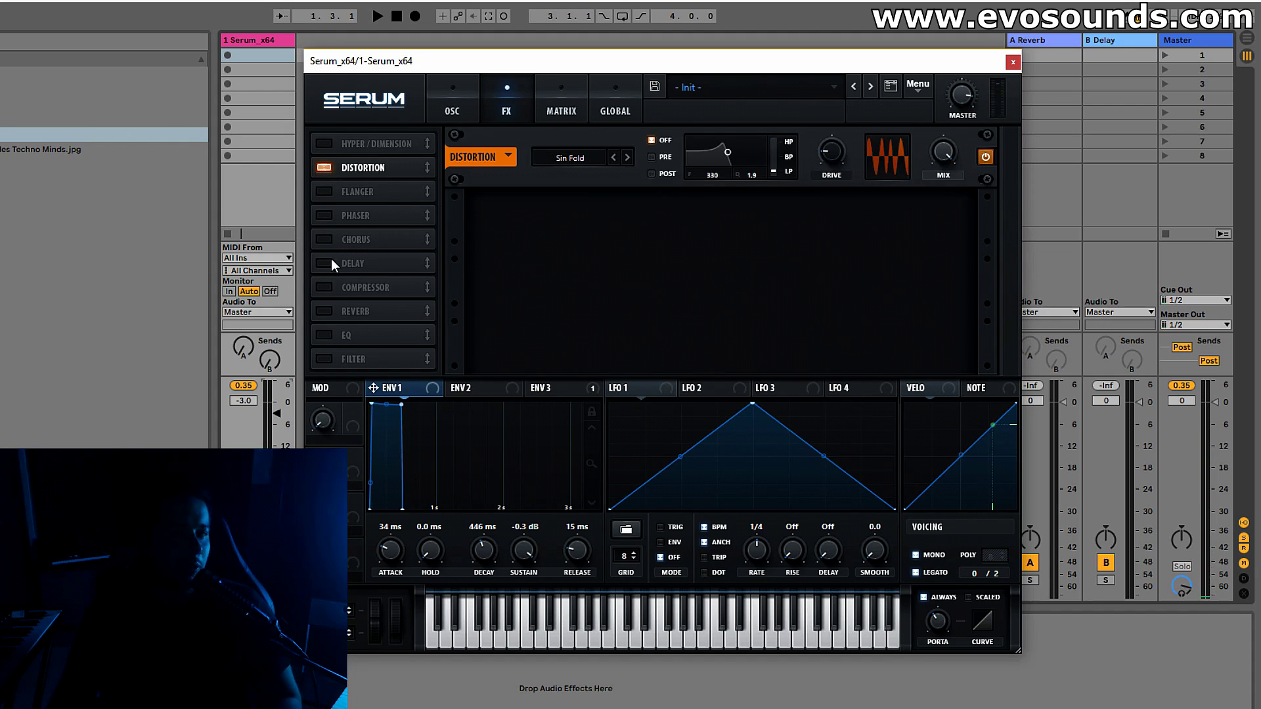
pyautogui.click(323, 287)
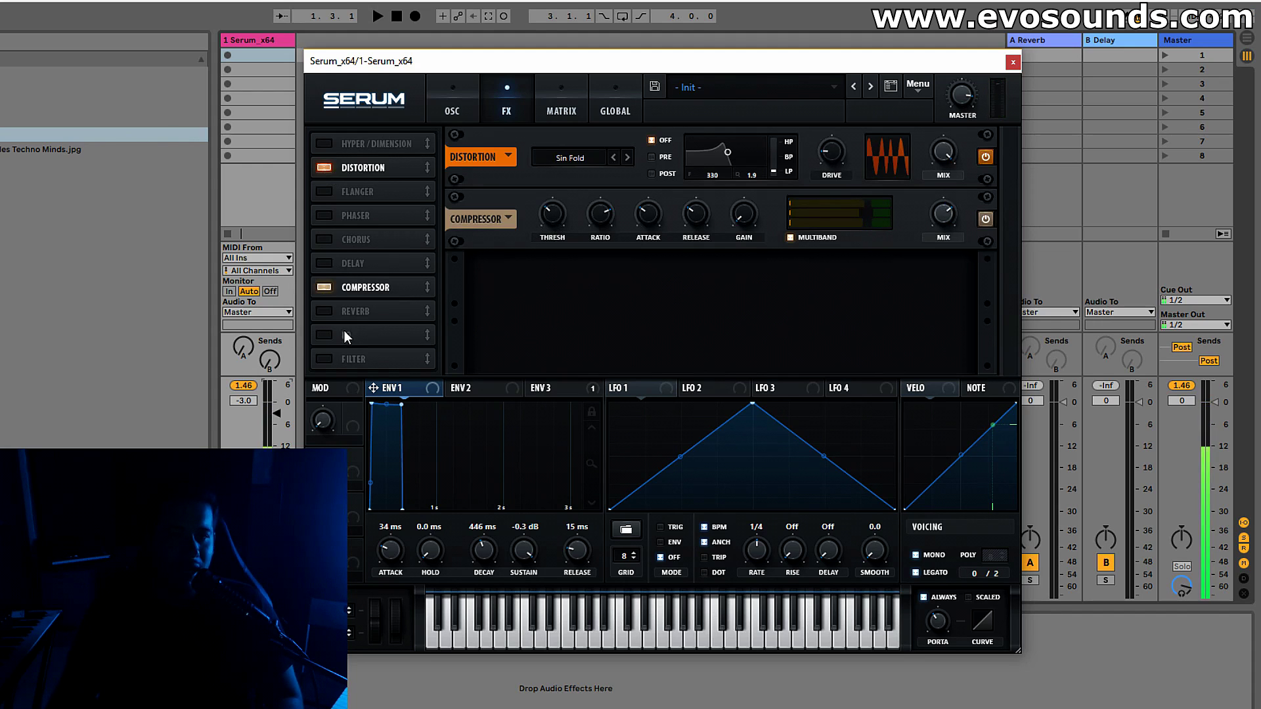
pyautogui.click(324, 334)
pyautogui.moveTo(801, 274); pyautogui.dragTo(775, 255)
# Step: Lower the Env 1 sustain to -4.2 dB
pyautogui.click(451, 108)
pyautogui.moveTo(519, 553); pyautogui.dragTo(509, 567)
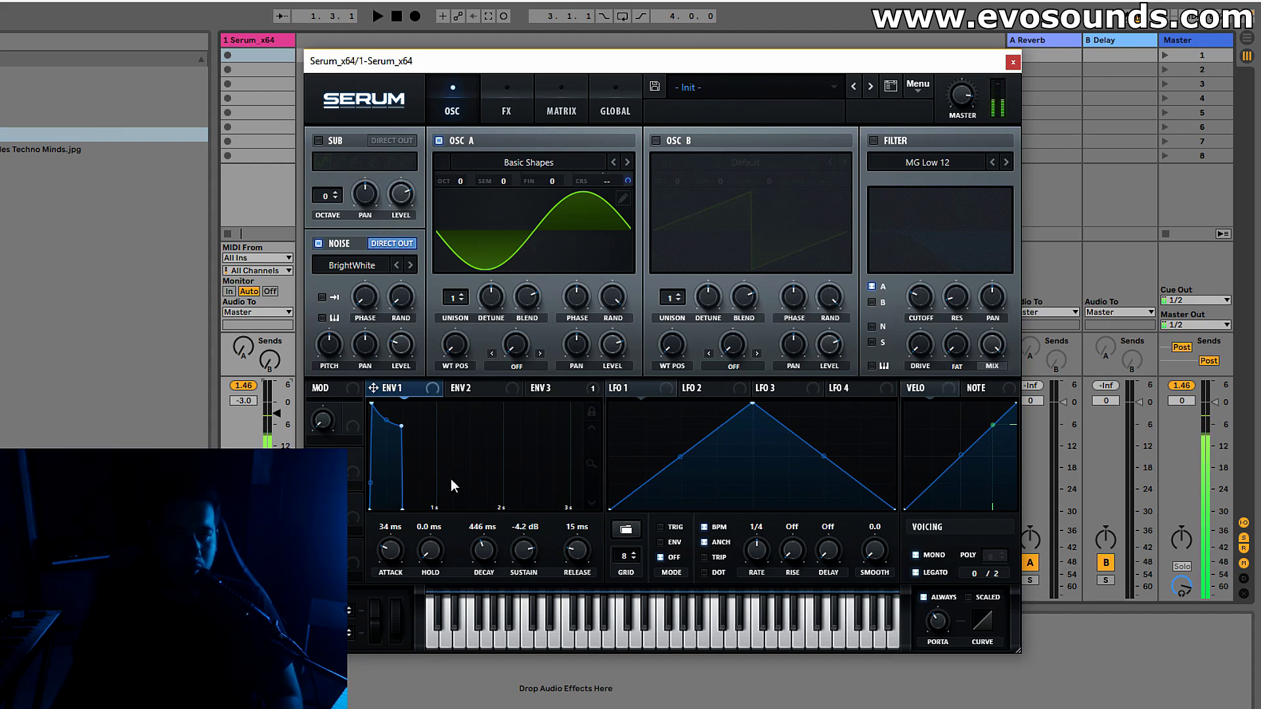
# Step: Lower the noise oscillator's level to 14% and toggle its direct output
pyautogui.moveTo(385, 360)
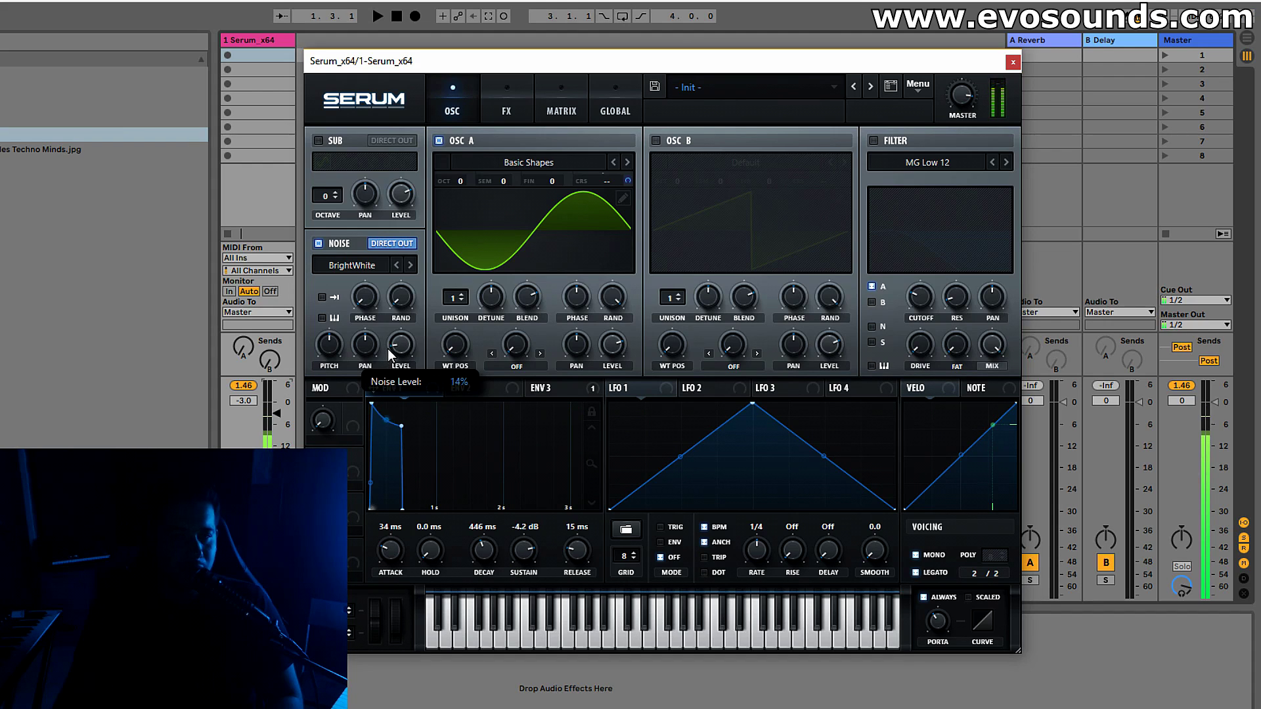
pyautogui.click(399, 247)
pyautogui.moveTo(401, 344)
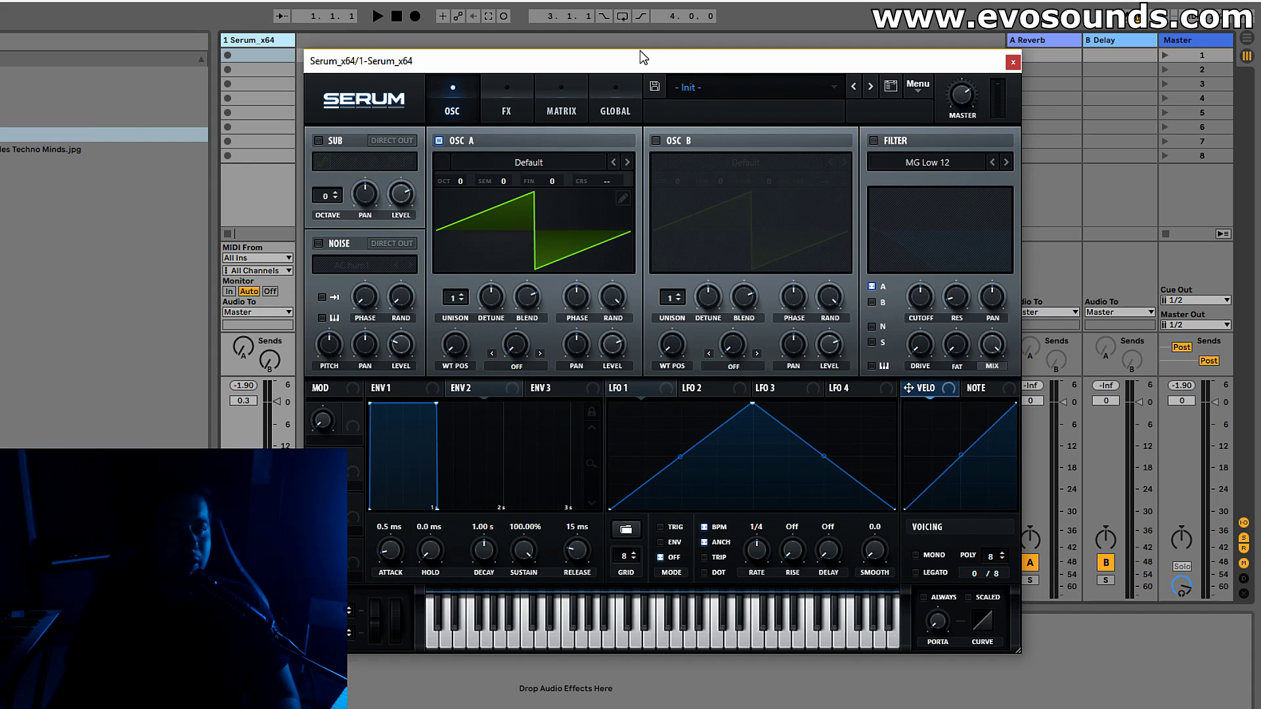
# Step: Set the new patch's voicing to Mono with Legato and always-on portamento
pyautogui.click(874, 141)
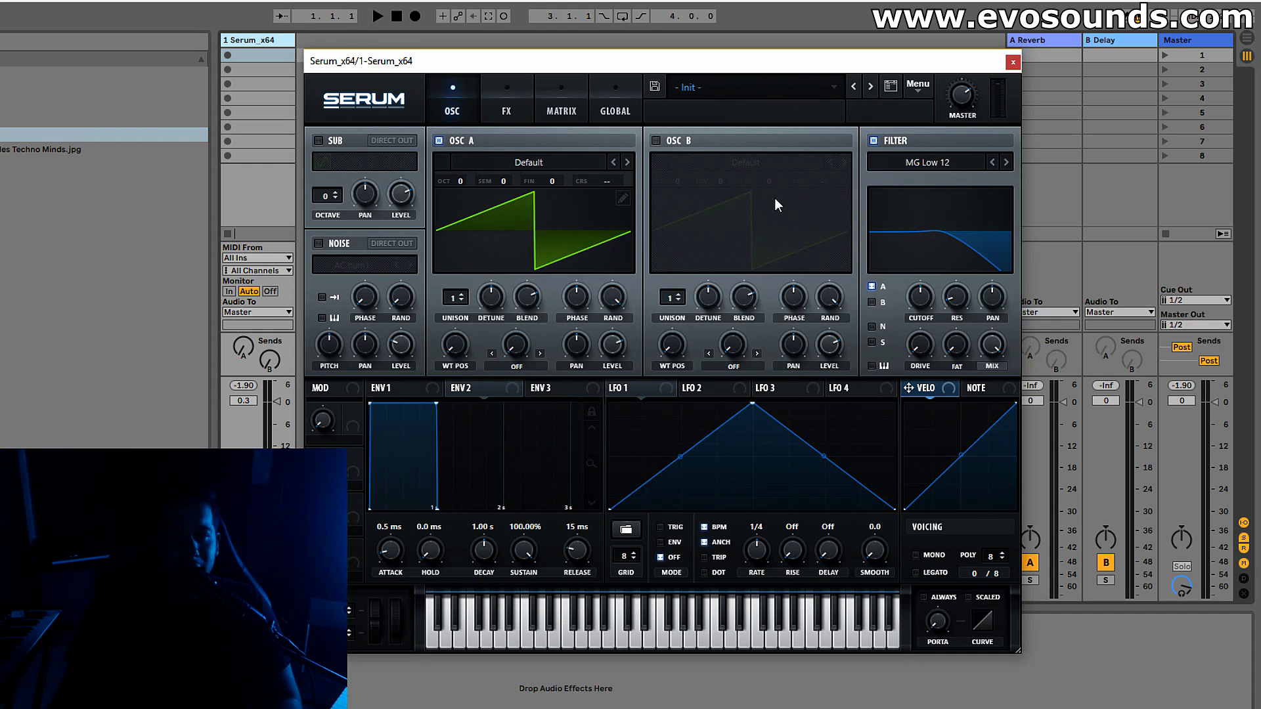
pyautogui.click(873, 140)
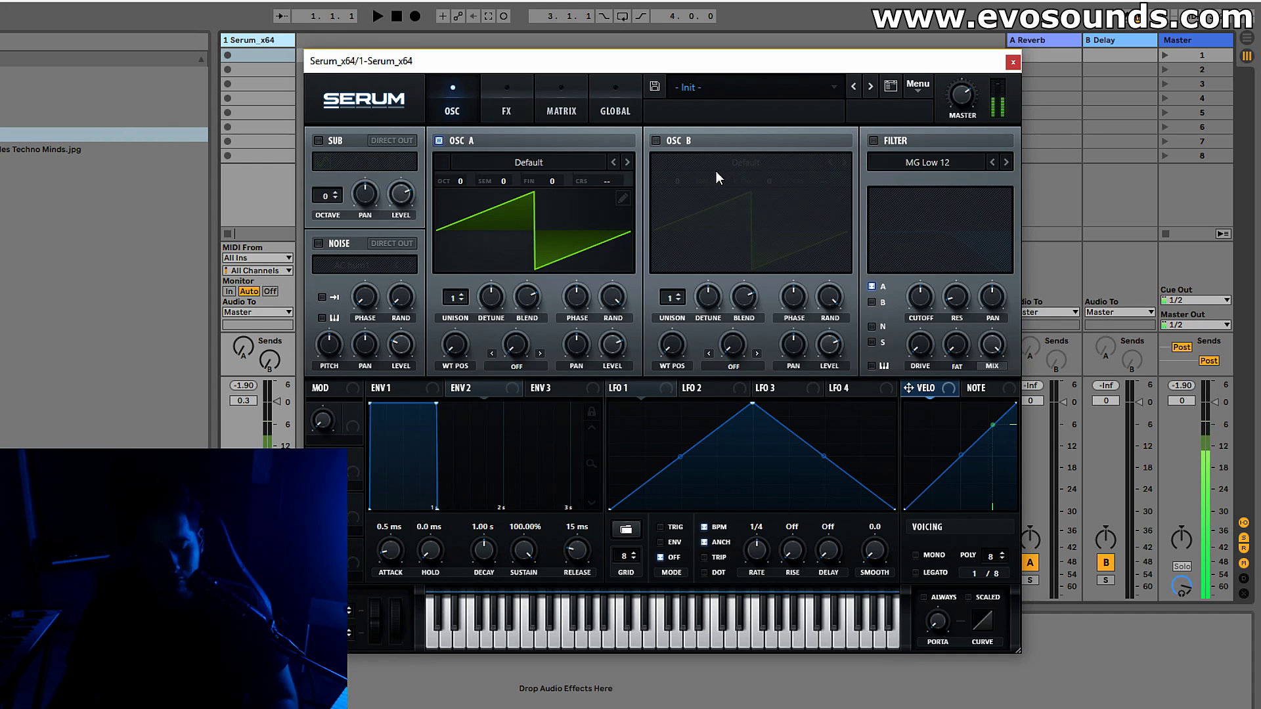
pyautogui.click(925, 554)
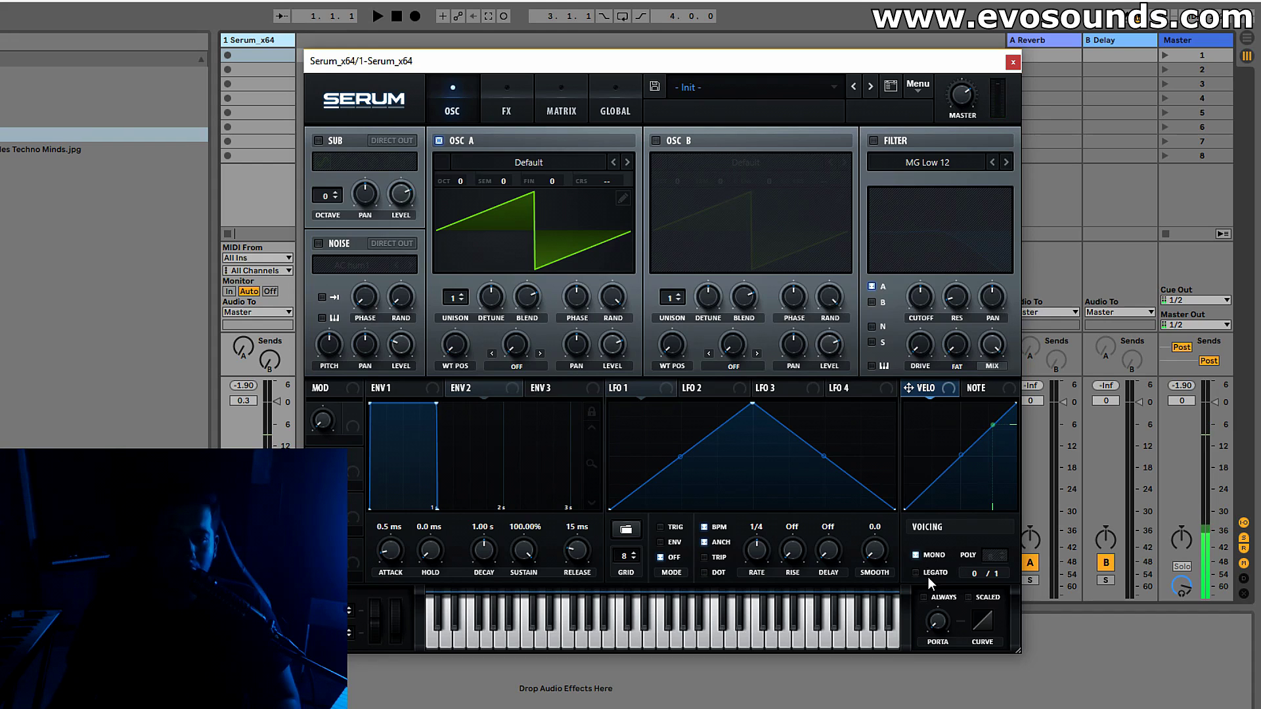
pyautogui.moveTo(939, 596)
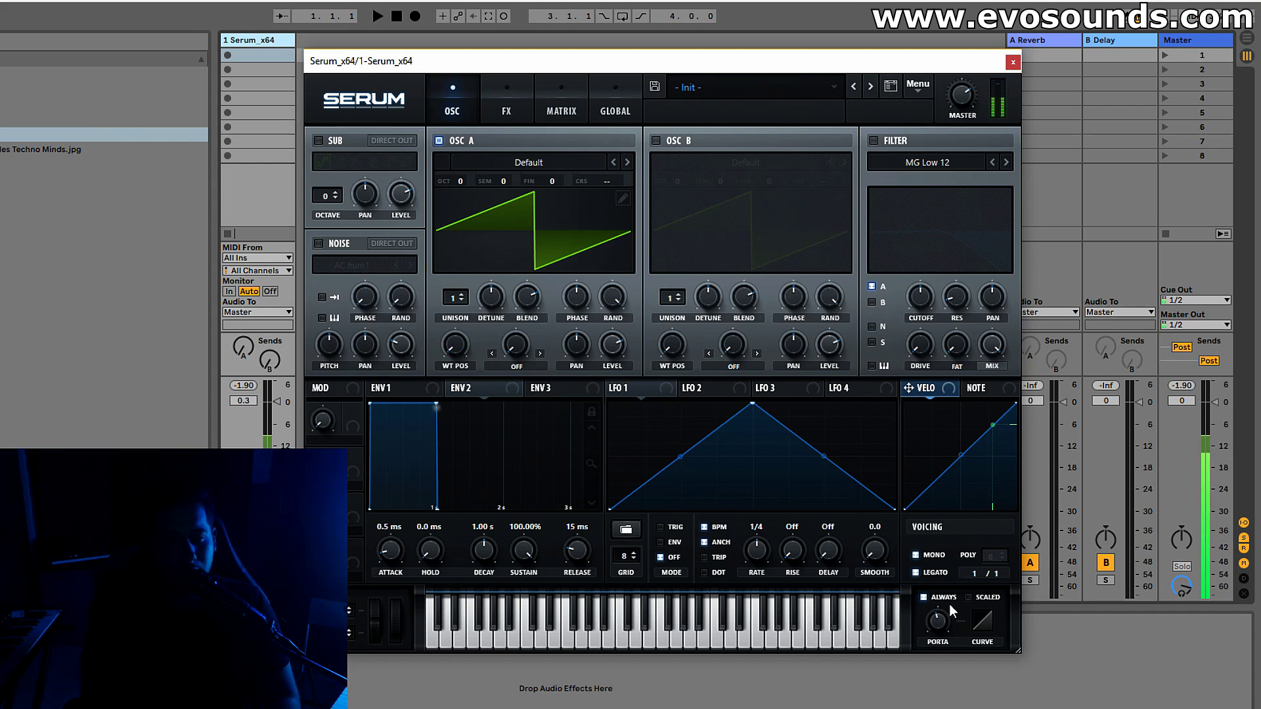
# Step: Enable the MG Low 12 filter on oscillator A and lower its cutoff
pyautogui.click(873, 140)
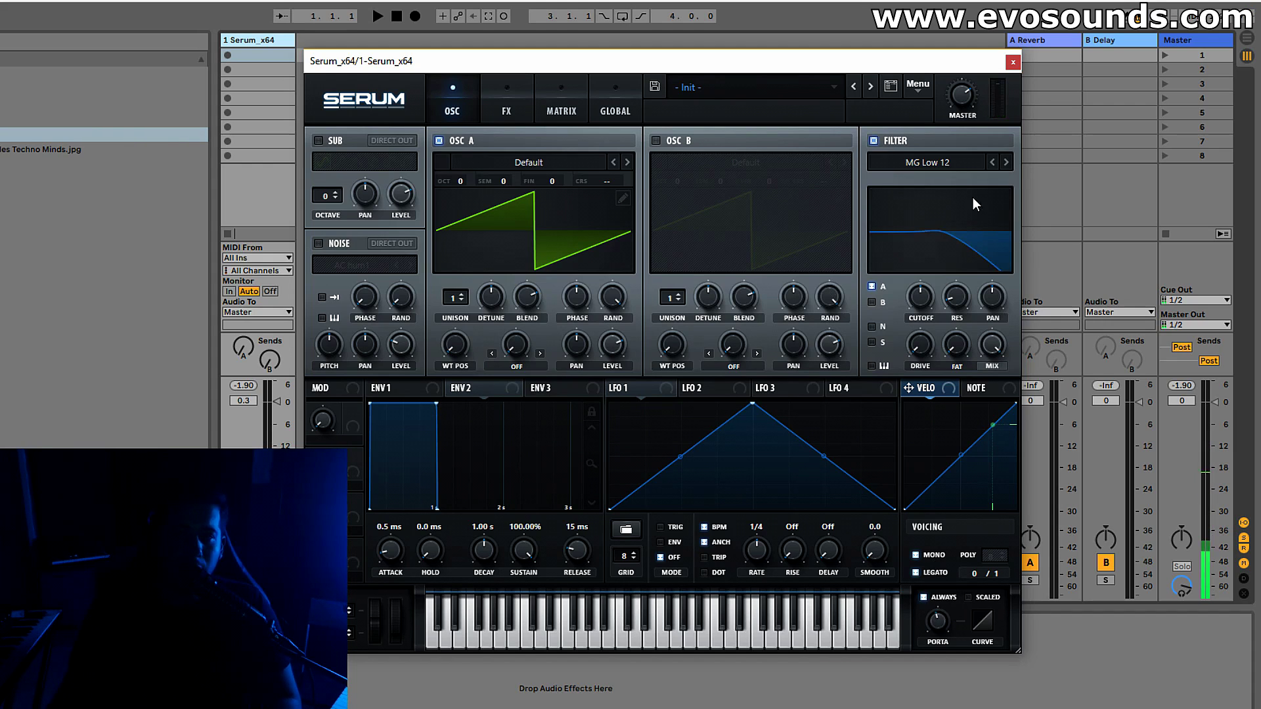
pyautogui.moveTo(919, 295); pyautogui.dragTo(903, 300)
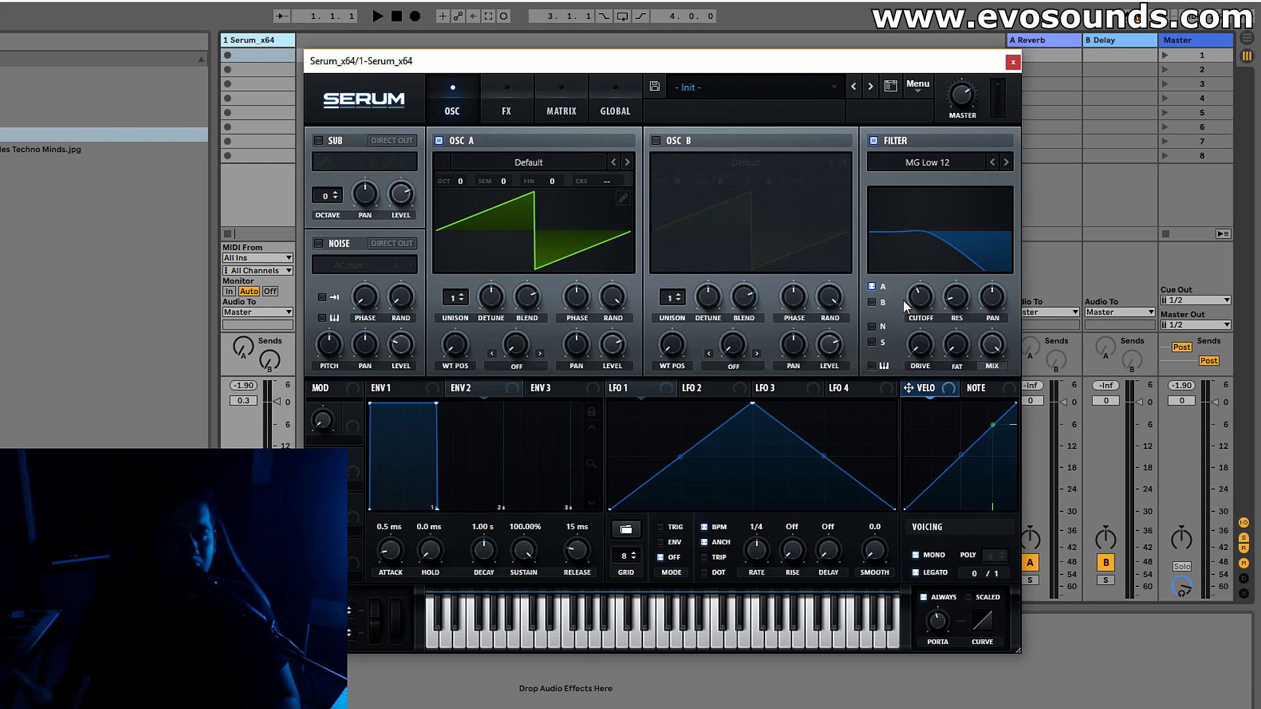
pyautogui.moveTo(924, 306); pyautogui.dragTo(928, 320)
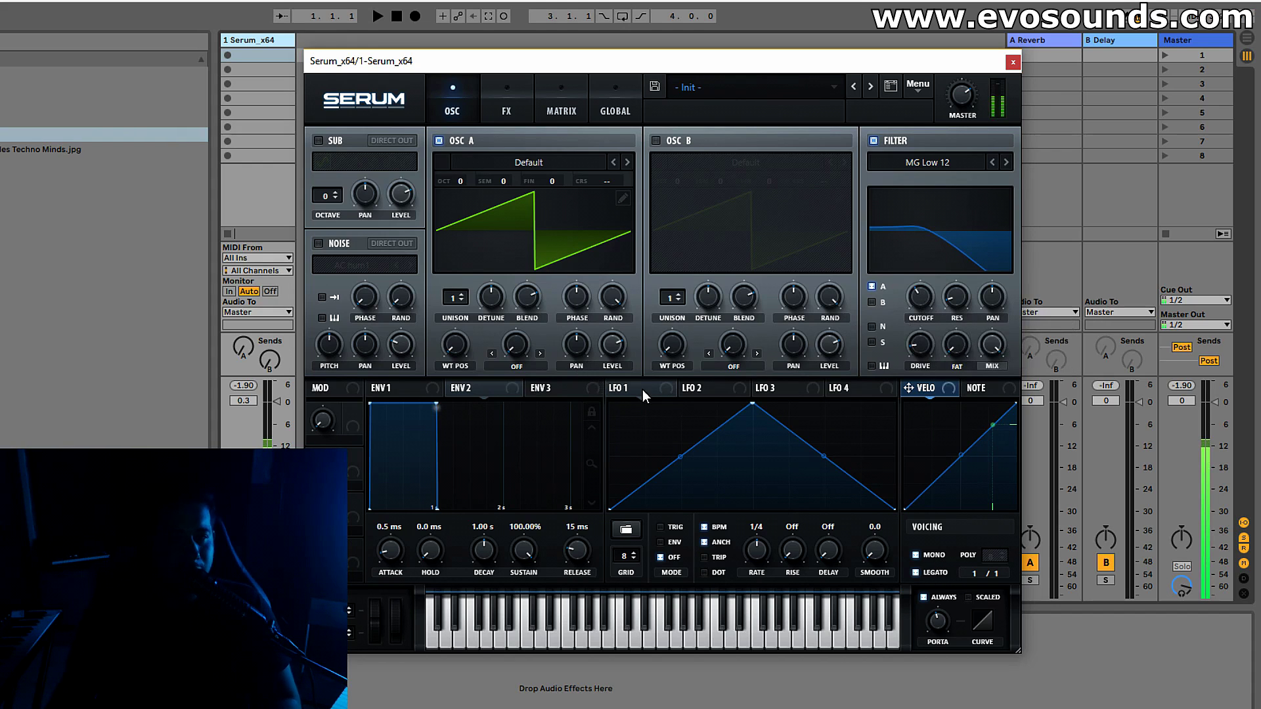
# Step: Add the Distortion effect with the Tube type
pyautogui.click(506, 107)
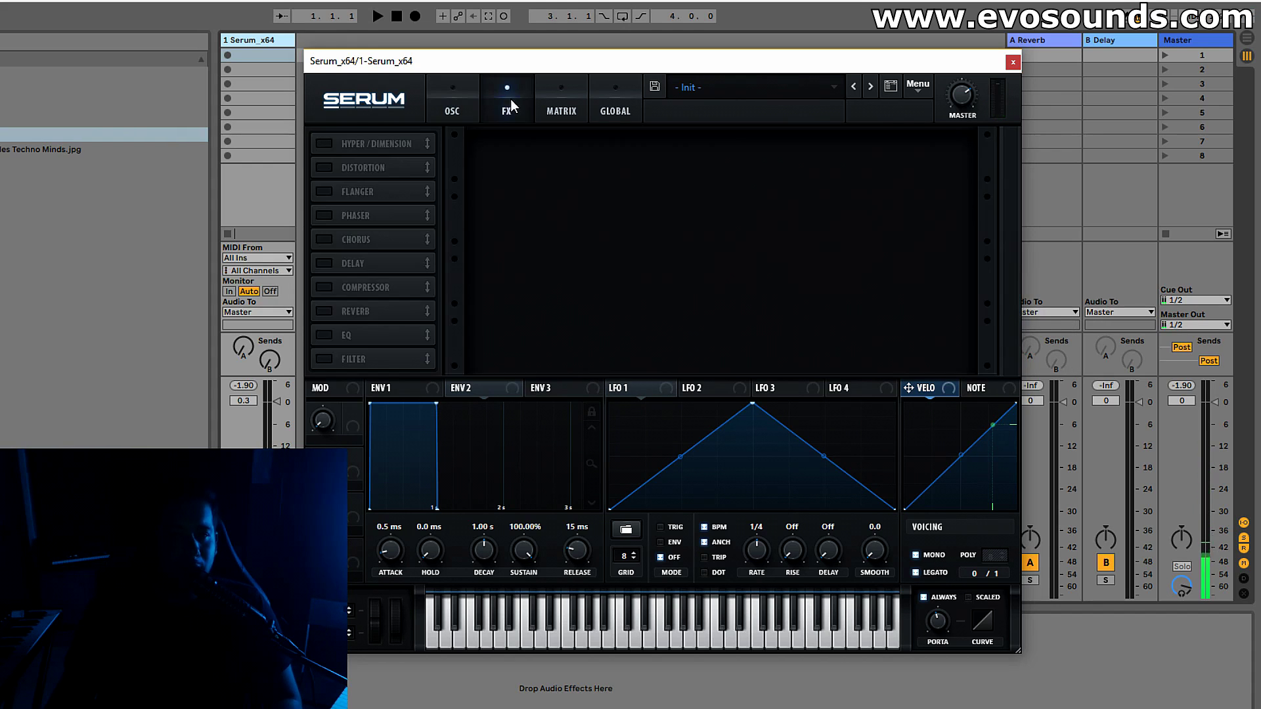
pyautogui.click(322, 169)
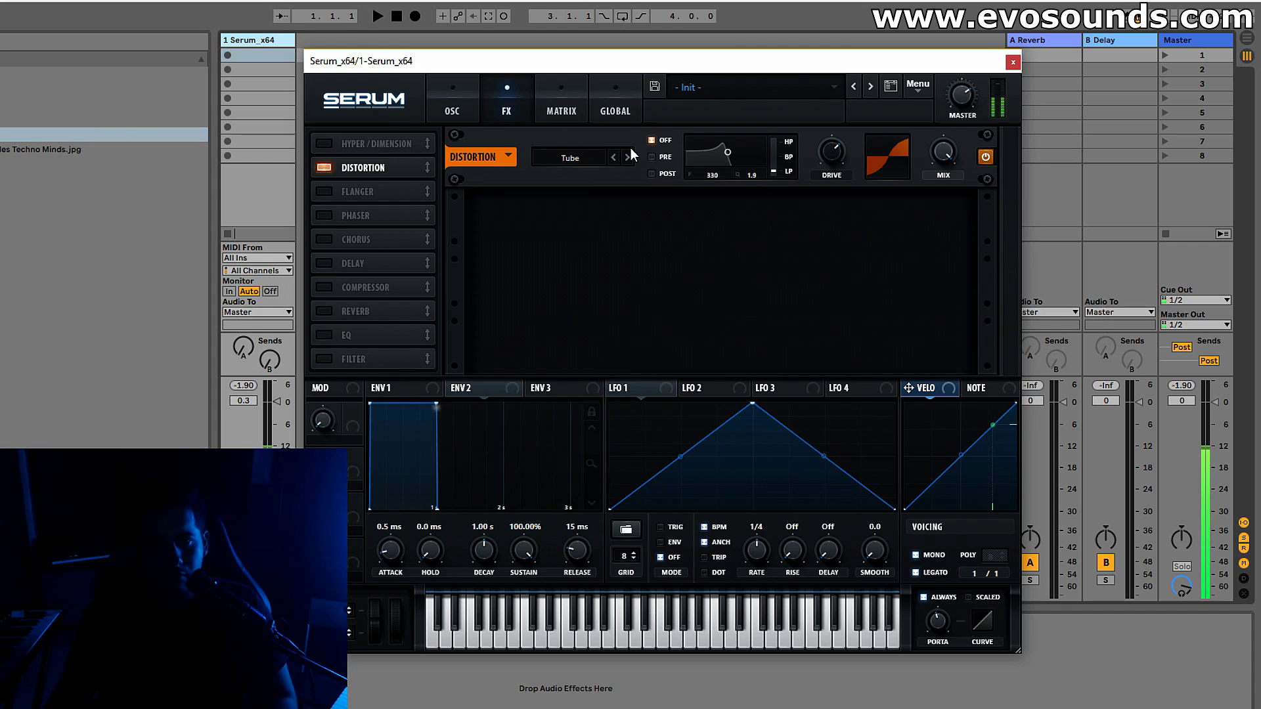
pyautogui.moveTo(824, 152)
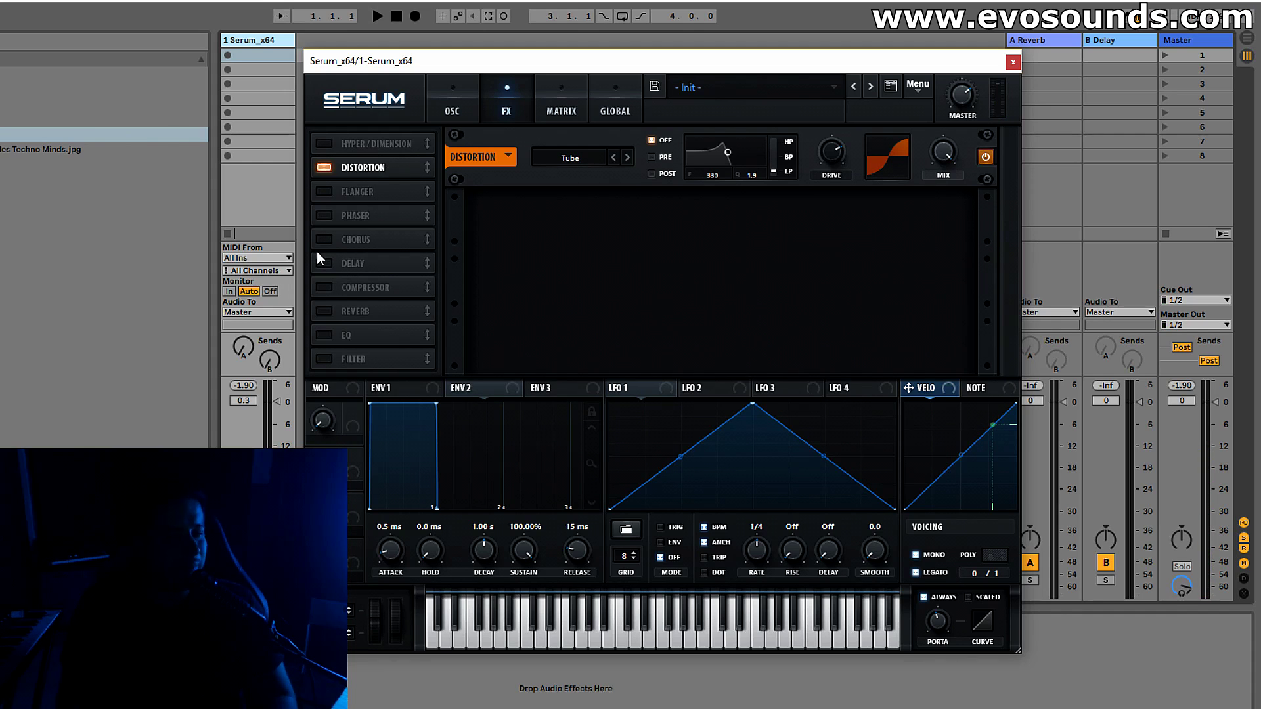
# Step: Add the Compressor in Multiband mode with a lowered threshold and the mix turned up
pyautogui.click(324, 287)
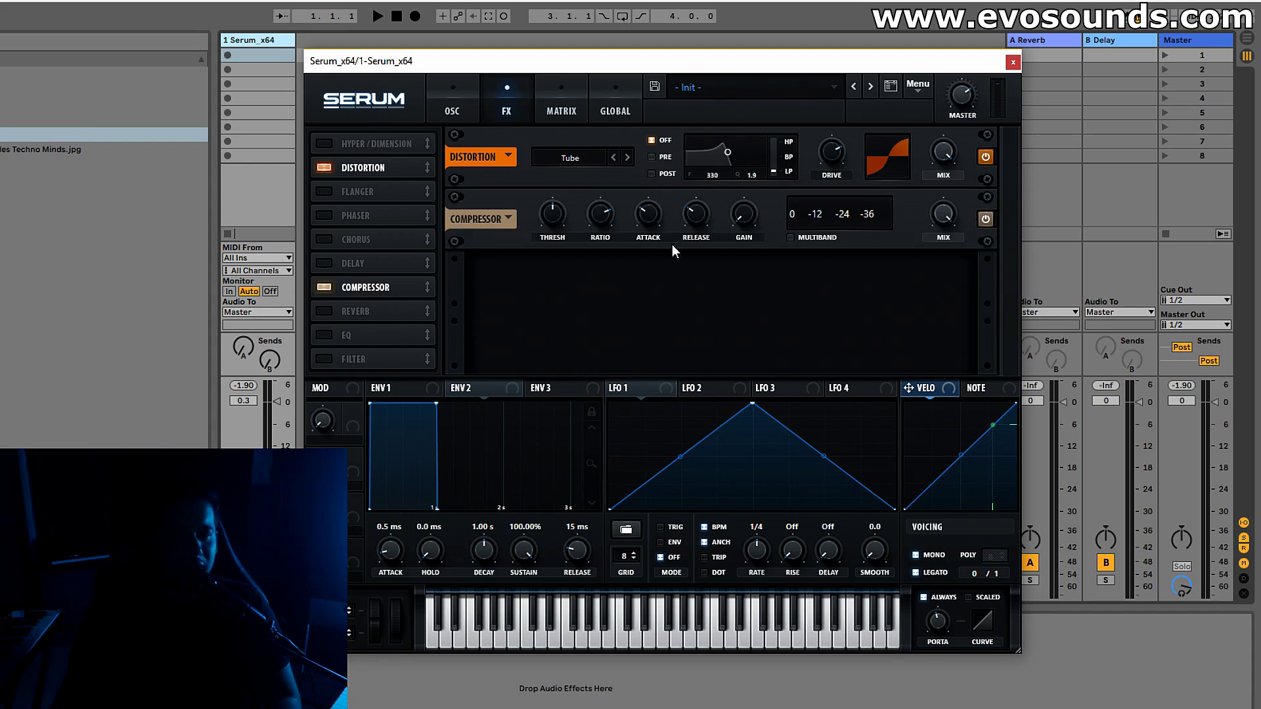
pyautogui.moveTo(550, 223); pyautogui.dragTo(534, 231)
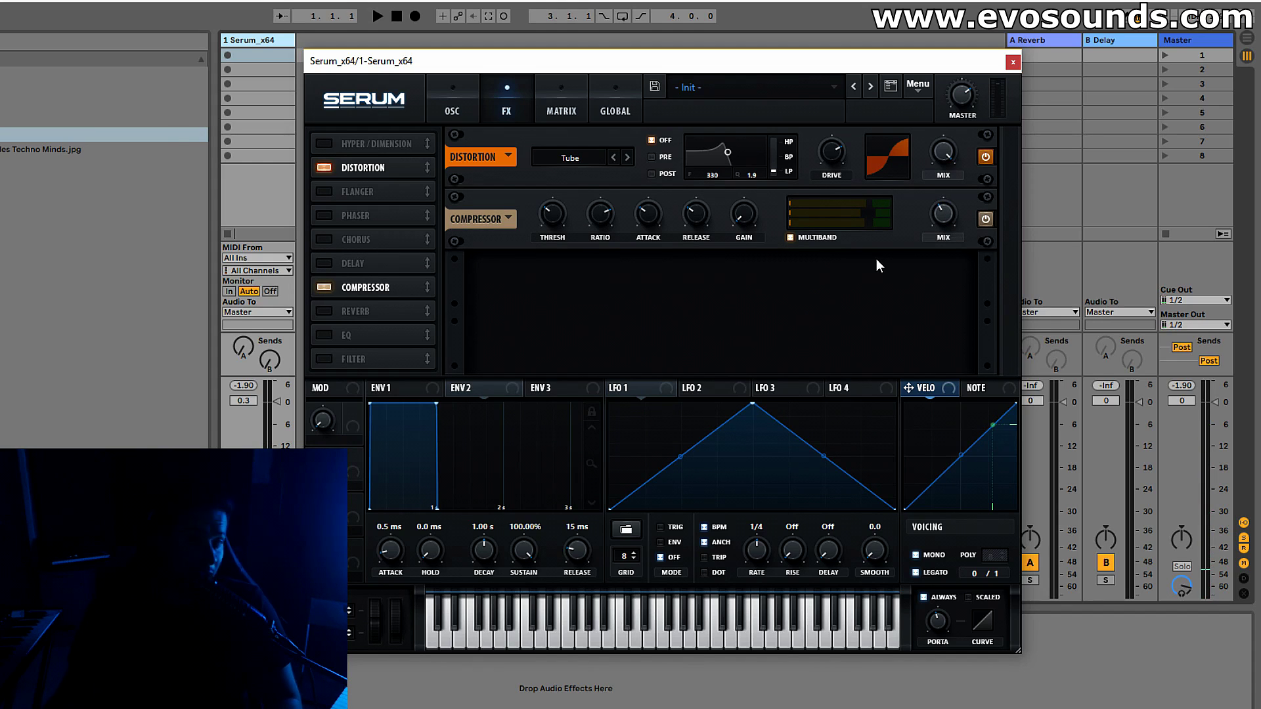
pyautogui.moveTo(943, 213); pyautogui.dragTo(948, 187)
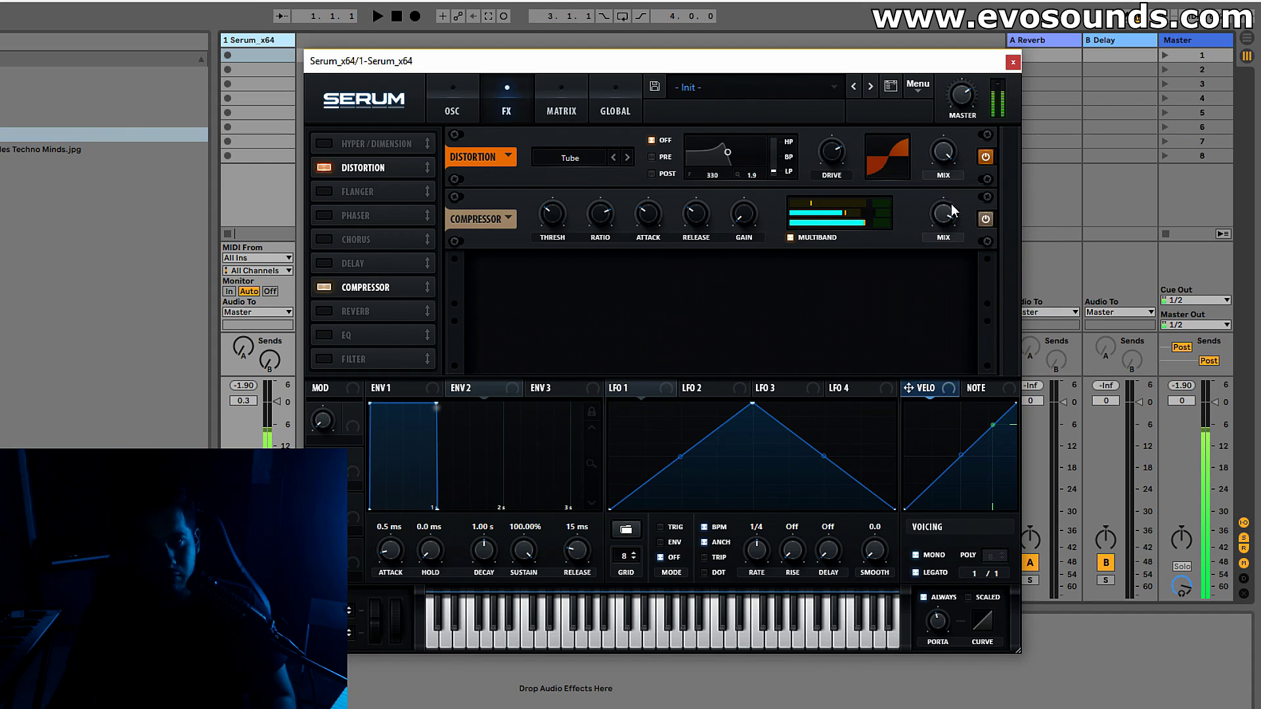
# Step: Add the EQ, set its high band to LPF, and lower that band's Q
pyautogui.click(324, 335)
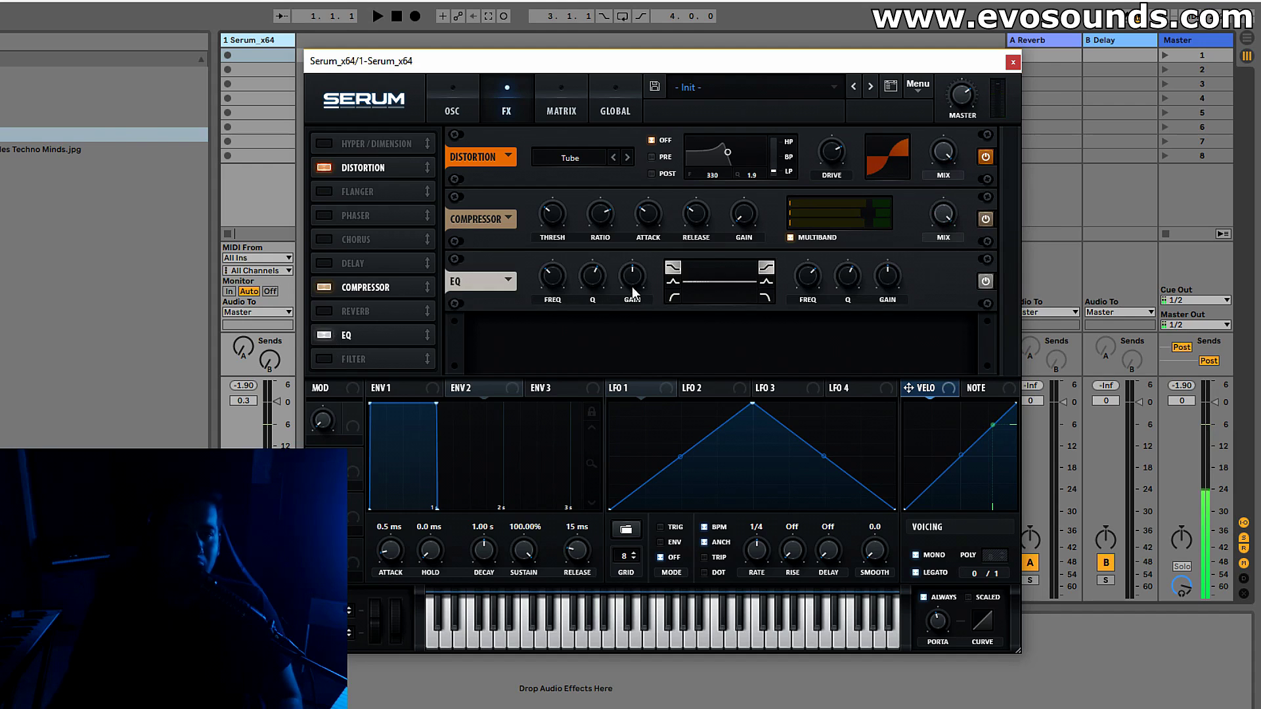
pyautogui.click(766, 297)
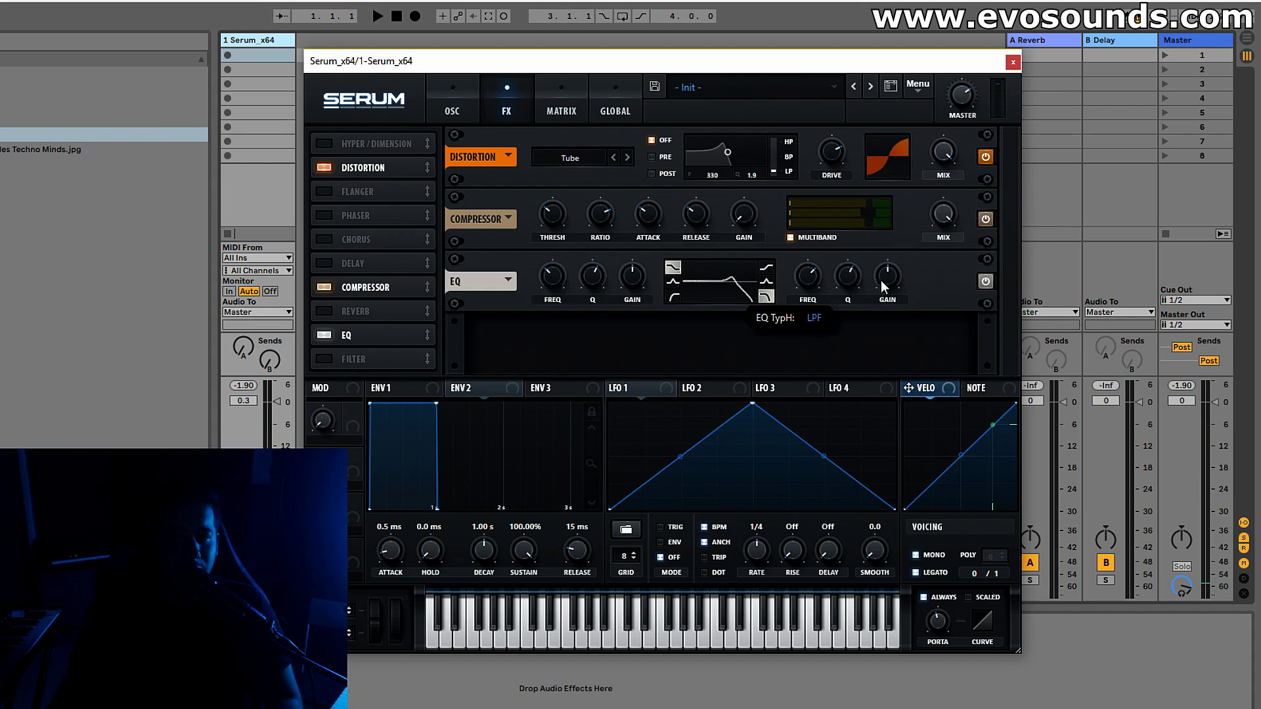
pyautogui.moveTo(853, 289); pyautogui.dragTo(849, 301)
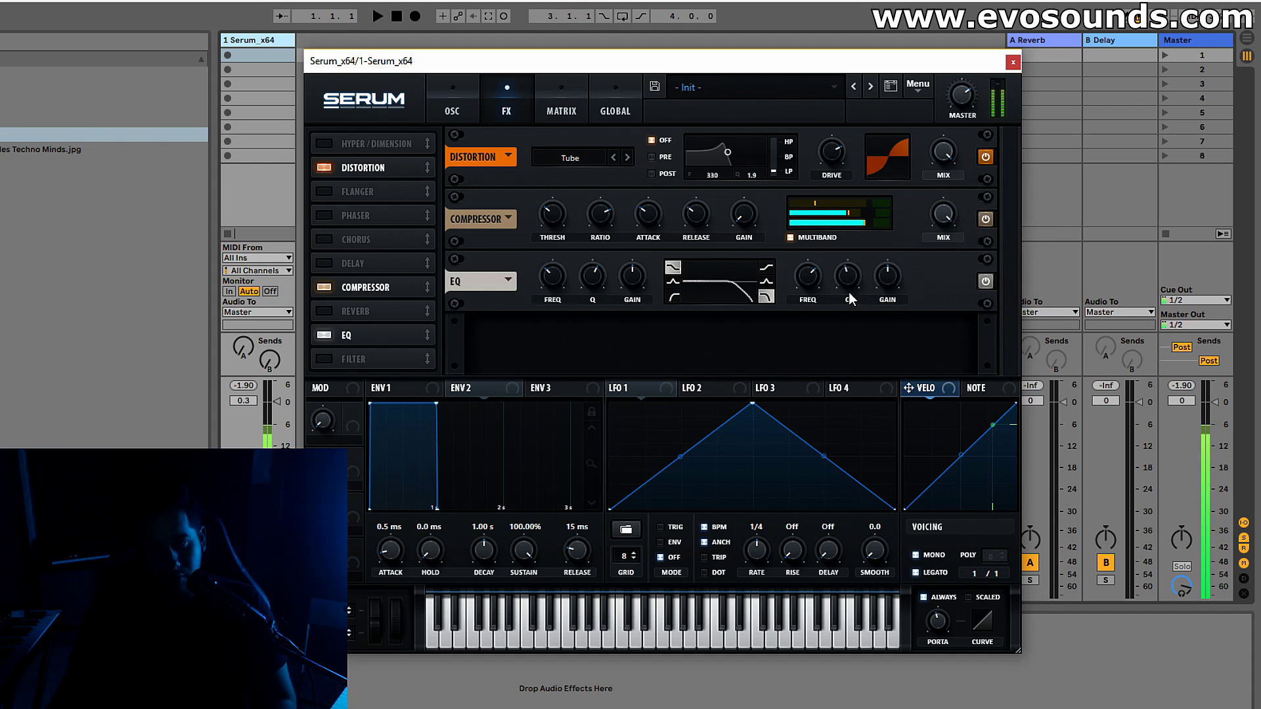
# Step: Compare the sound with the EQ and Compressor off and on, and lower the EQ's low-pass frequency
pyautogui.click(322, 333)
pyautogui.click(319, 333)
pyautogui.click(324, 293)
pyautogui.click(327, 333)
pyautogui.click(326, 333)
pyautogui.click(324, 288)
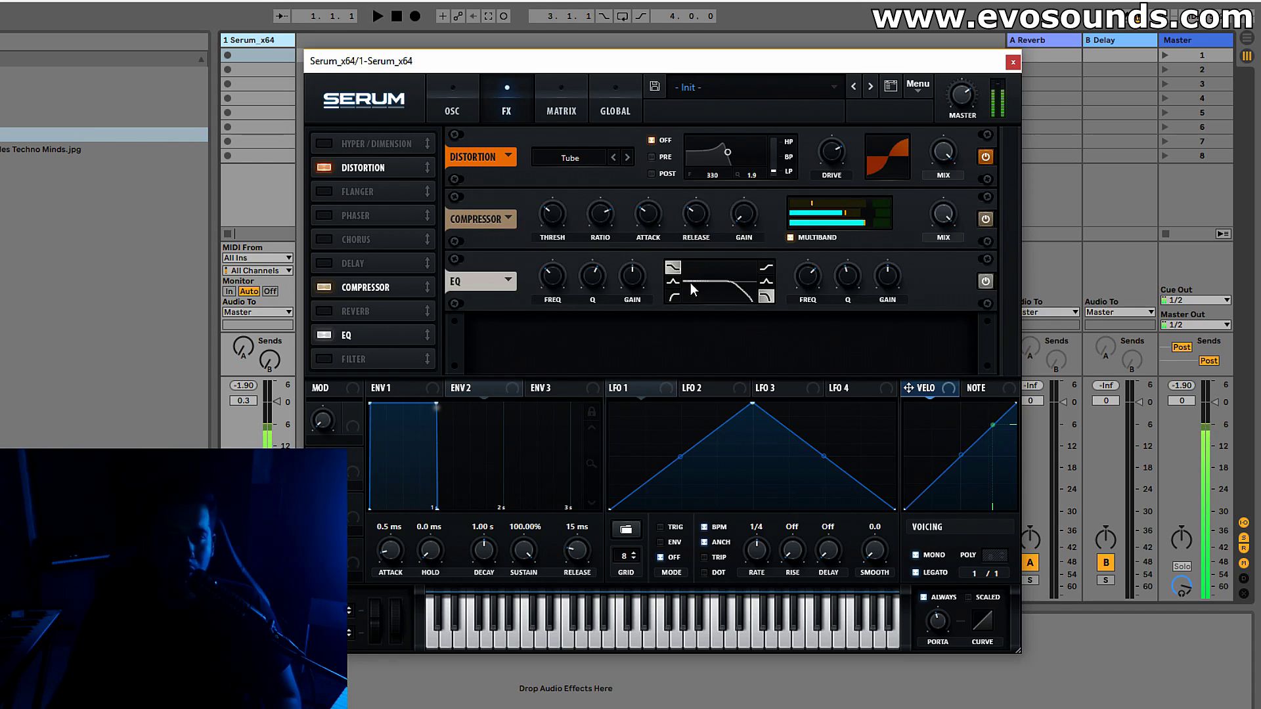
pyautogui.moveTo(810, 280); pyautogui.dragTo(794, 285)
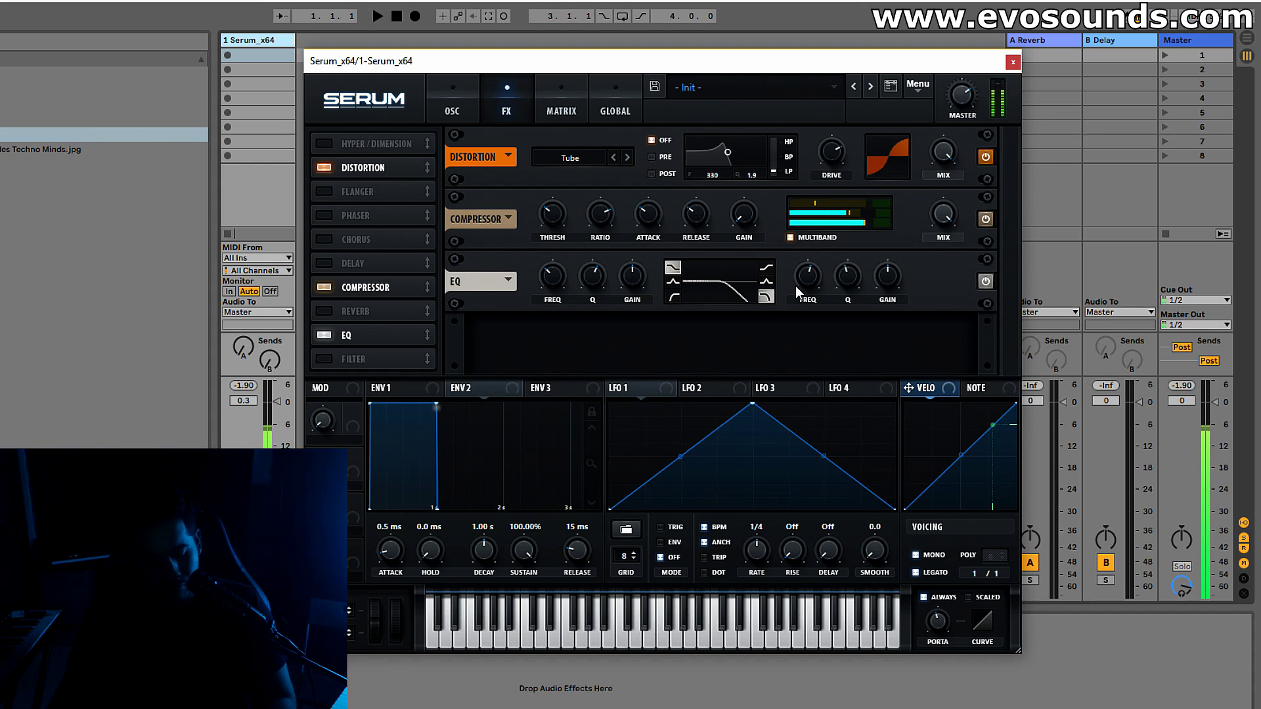
# Step: Enable the sine sub oscillator with direct output, and set oscillator A to 2 unison voices
pyautogui.click(458, 106)
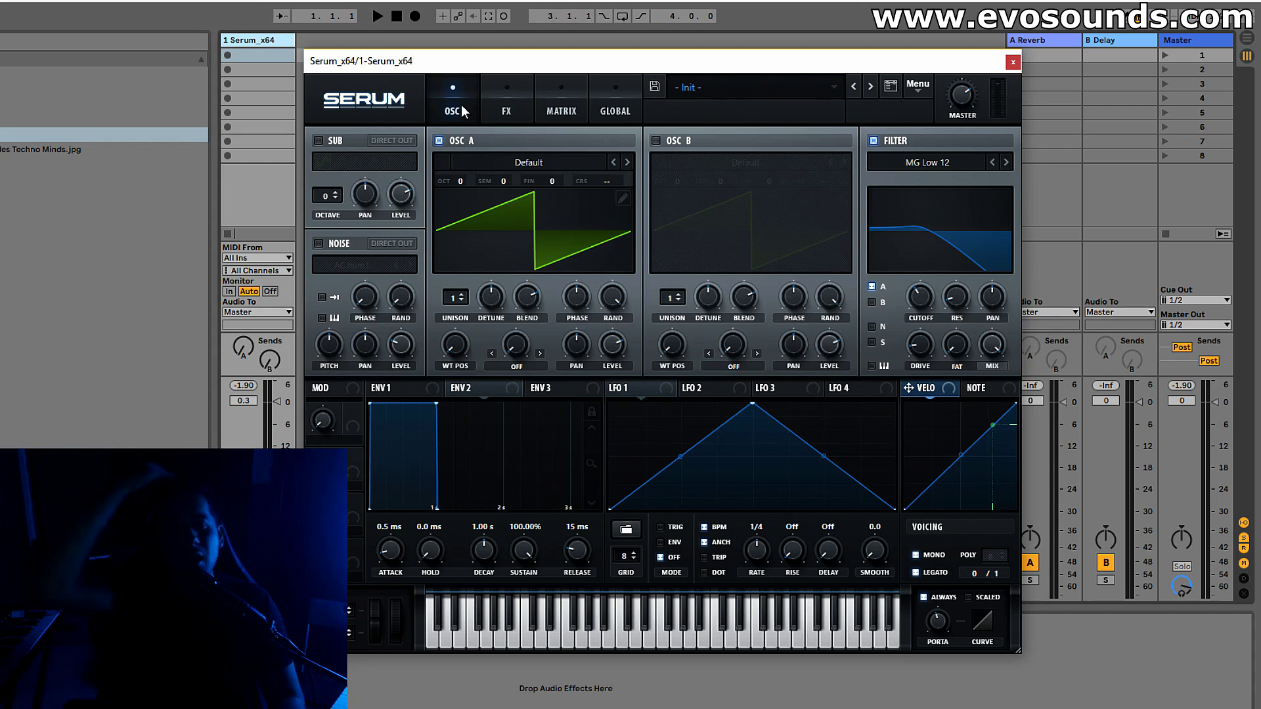
pyautogui.click(335, 143)
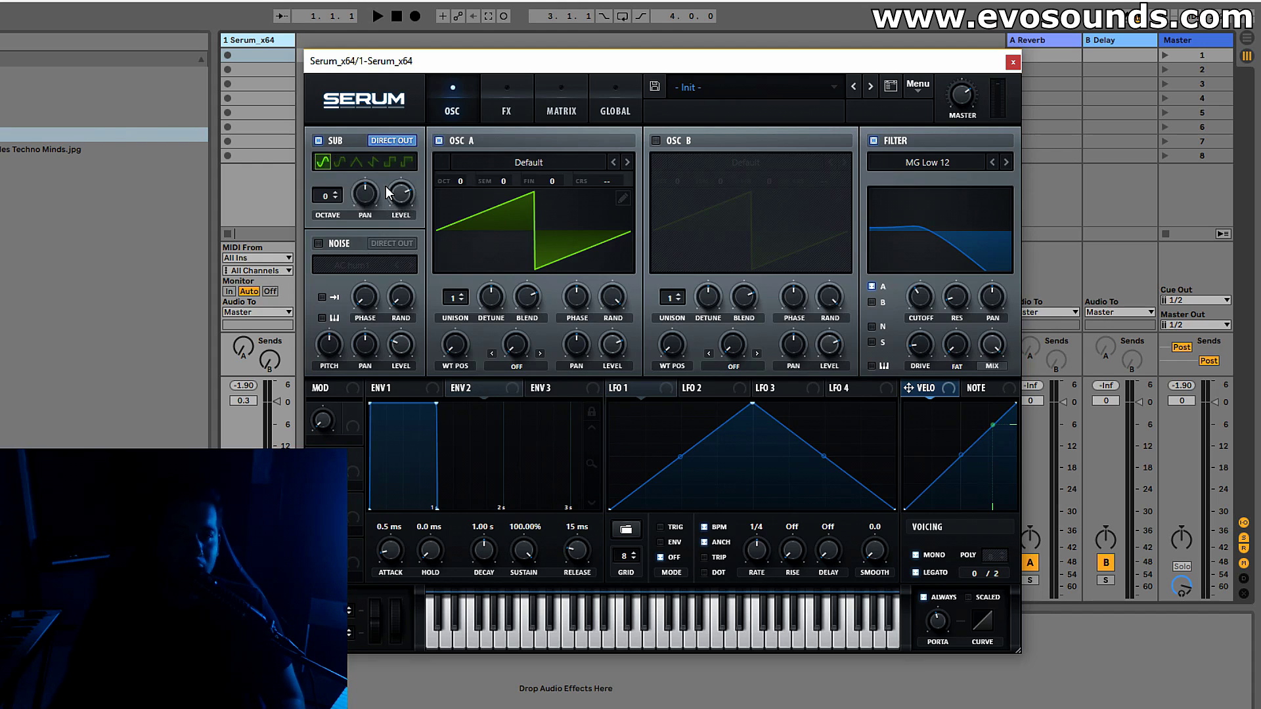
pyautogui.click(467, 296)
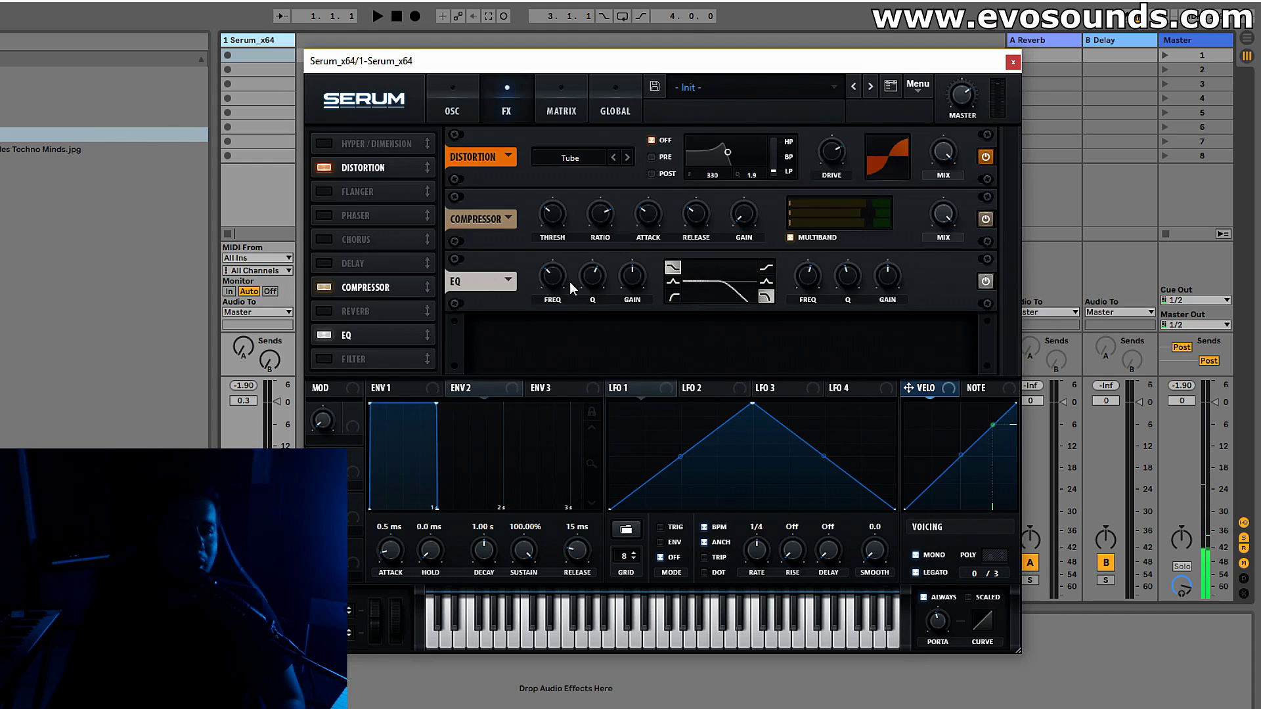
# Step: Cut the EQ's low-shelf band to -24.0 dB and lower its frequency
pyautogui.click(451, 98)
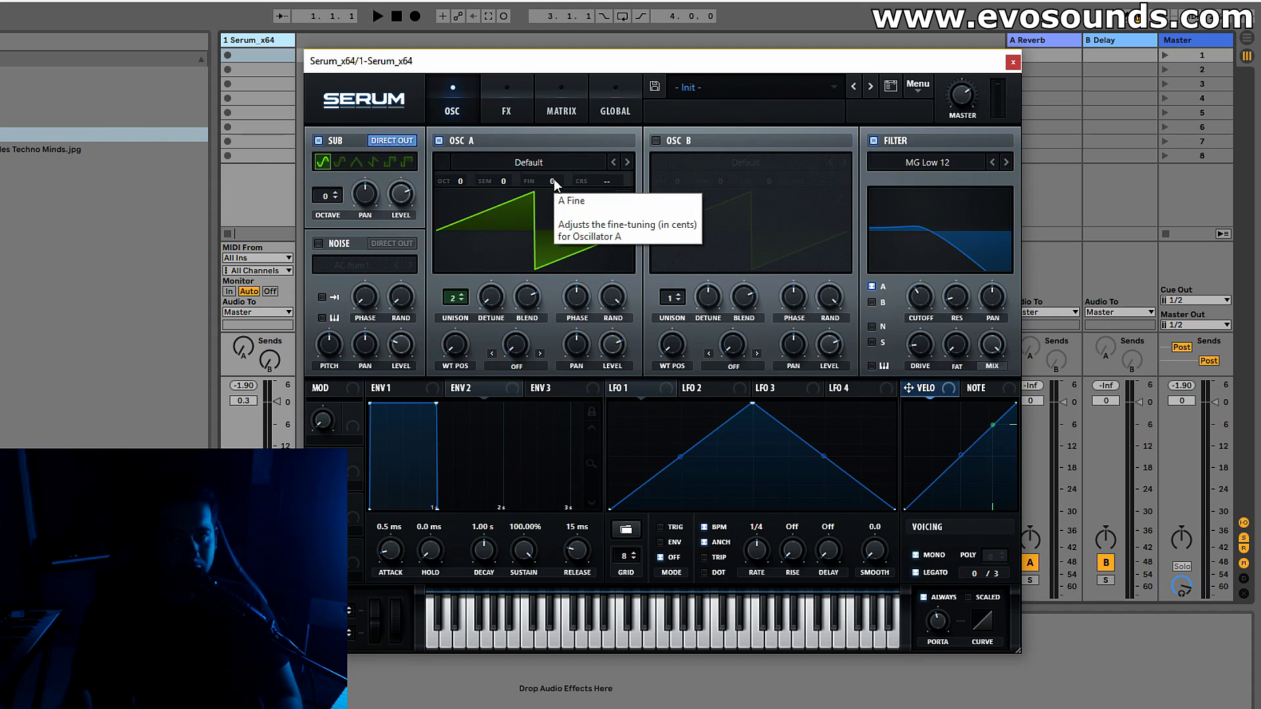
pyautogui.click(508, 109)
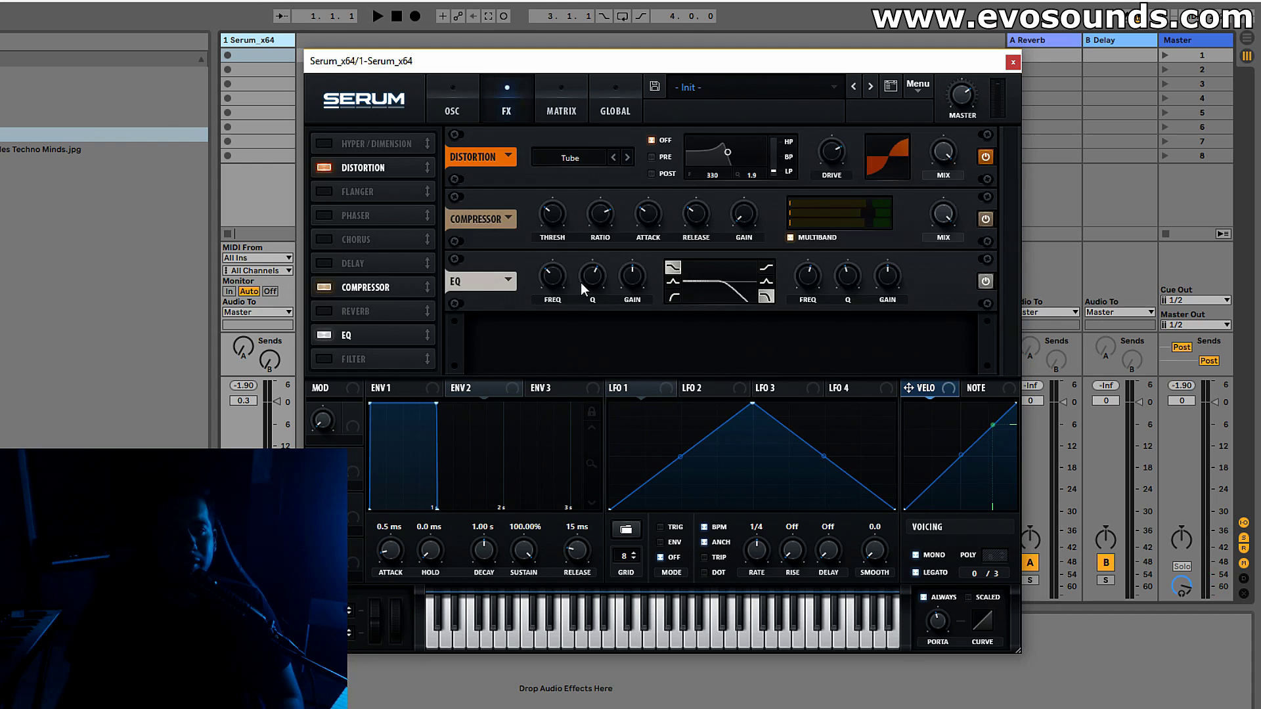
pyautogui.click(456, 113)
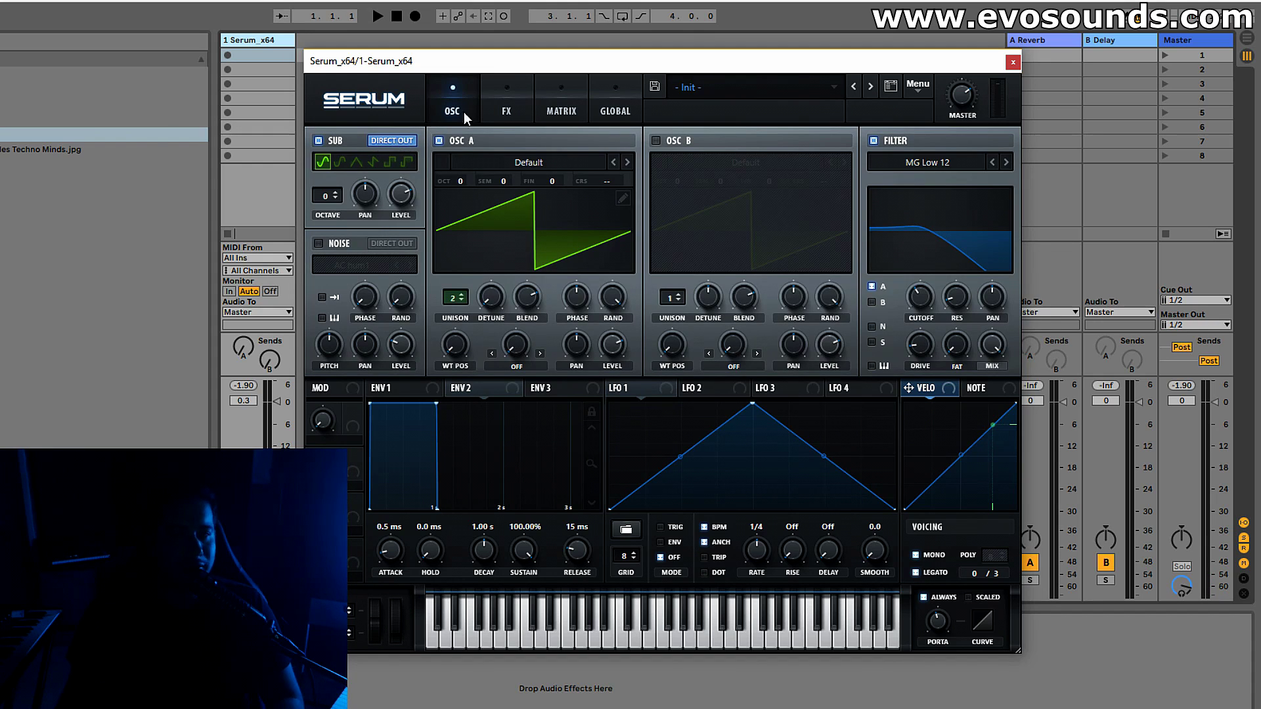
pyautogui.click(507, 108)
pyautogui.moveTo(627, 261); pyautogui.dragTo(576, 398)
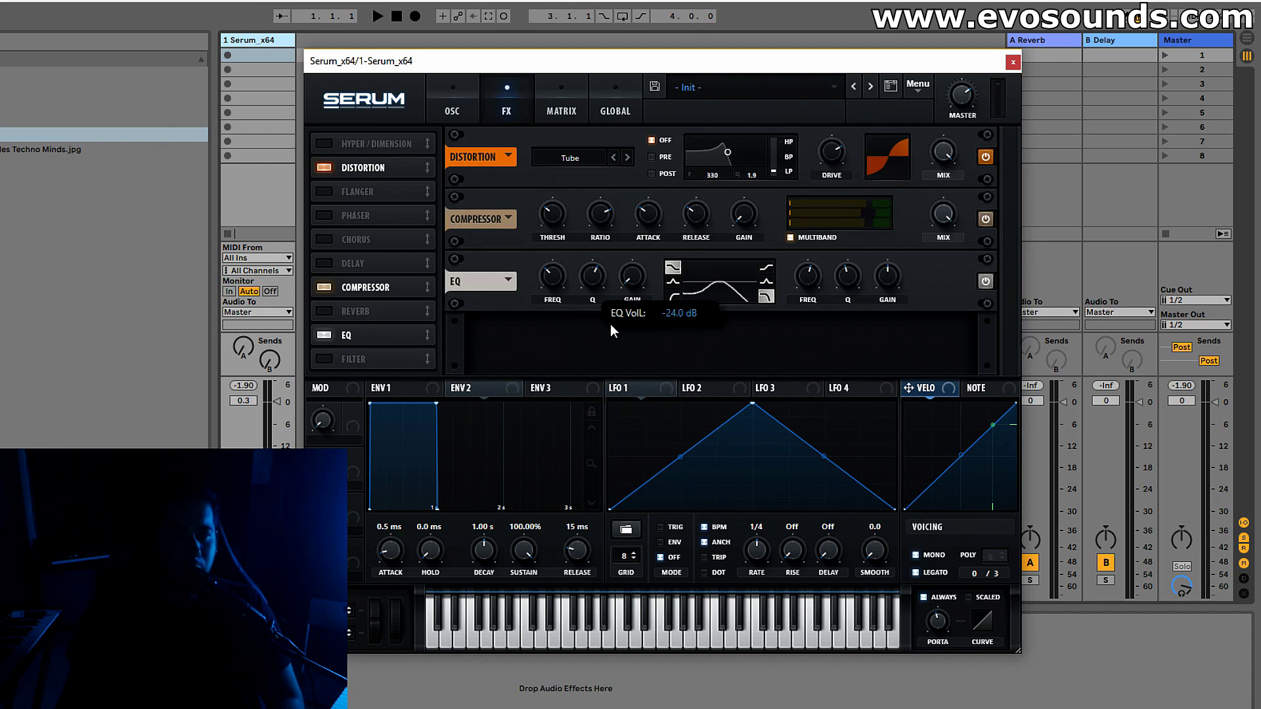
pyautogui.scroll(-4, 537, 287)
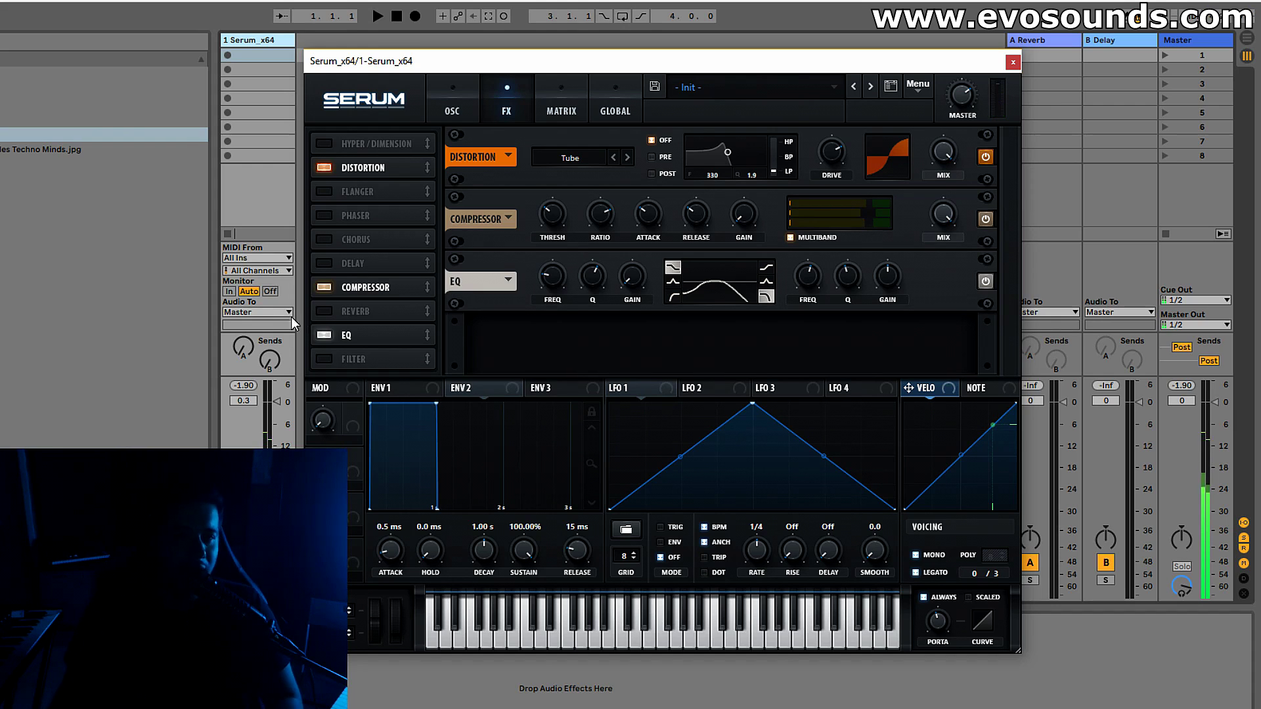
# Step: Add a Hall Reverb, place it after the EQ in the effects chain, and lower its mix
pyautogui.click(323, 311)
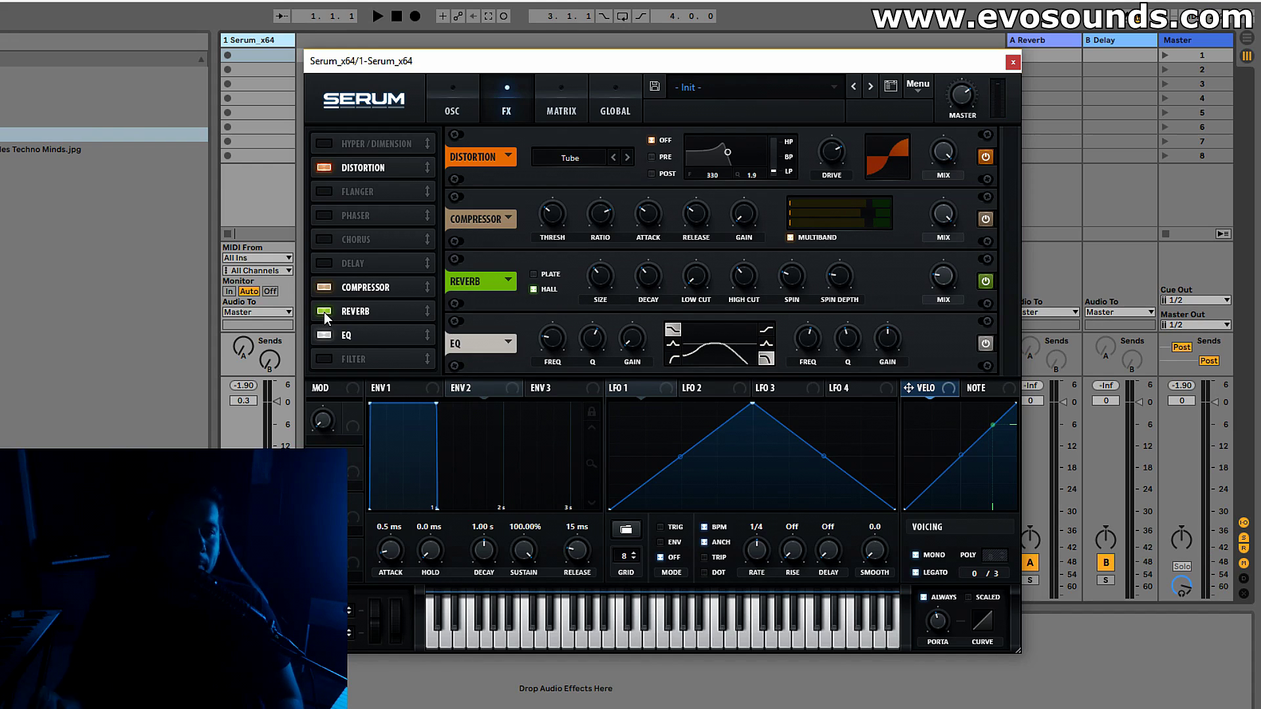
pyautogui.moveTo(348, 309); pyautogui.dragTo(356, 337)
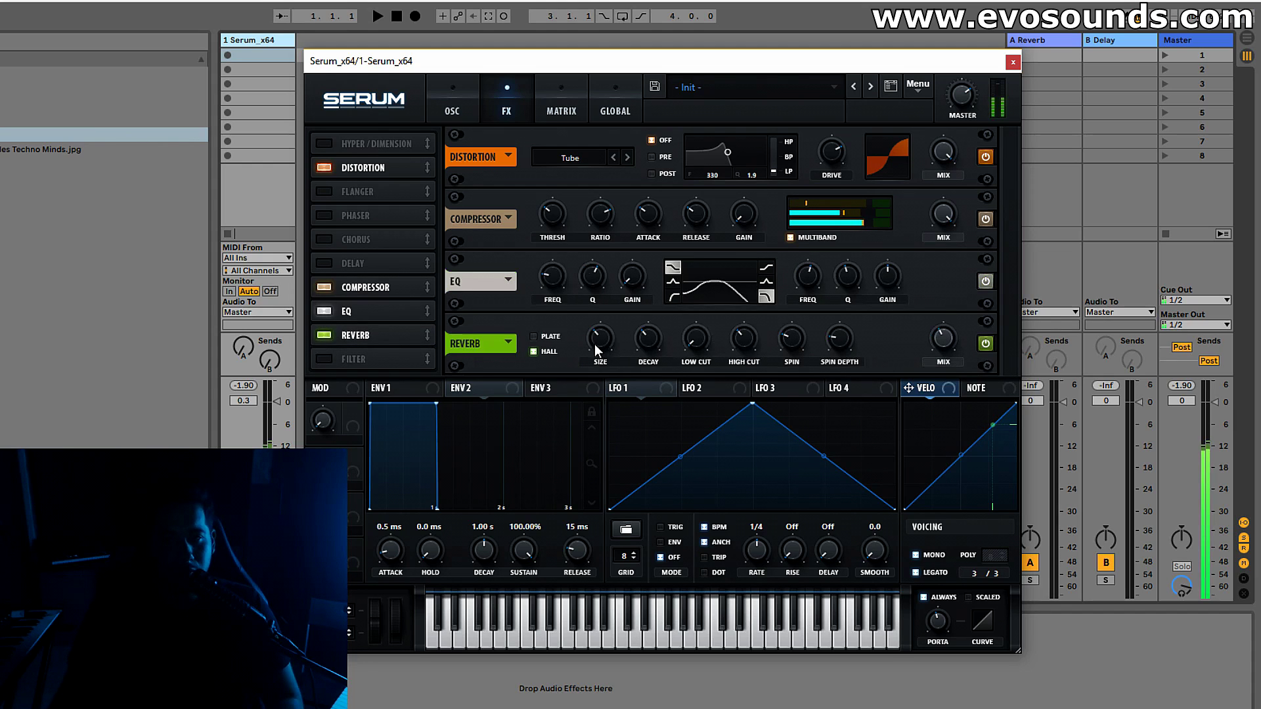
pyautogui.moveTo(921, 337); pyautogui.dragTo(891, 356)
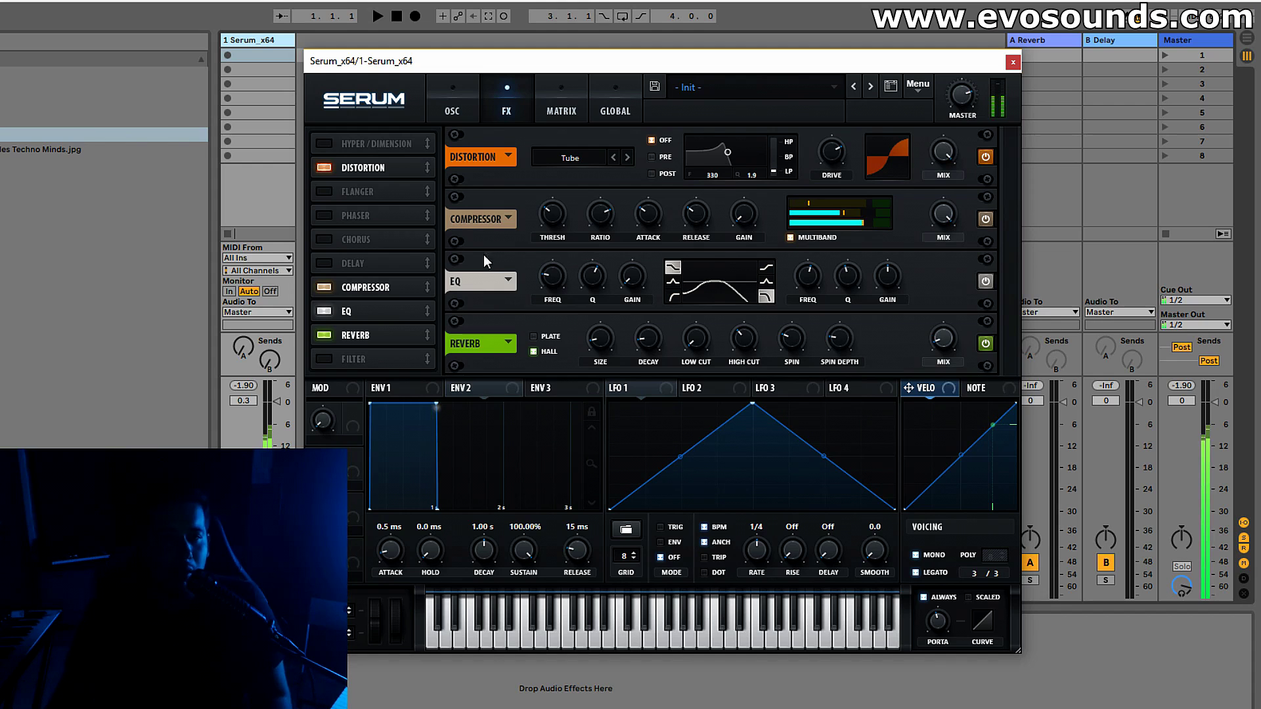
# Step: Change the distortion type to Diode 1 and slightly adjust oscillator A's detune
pyautogui.click(463, 110)
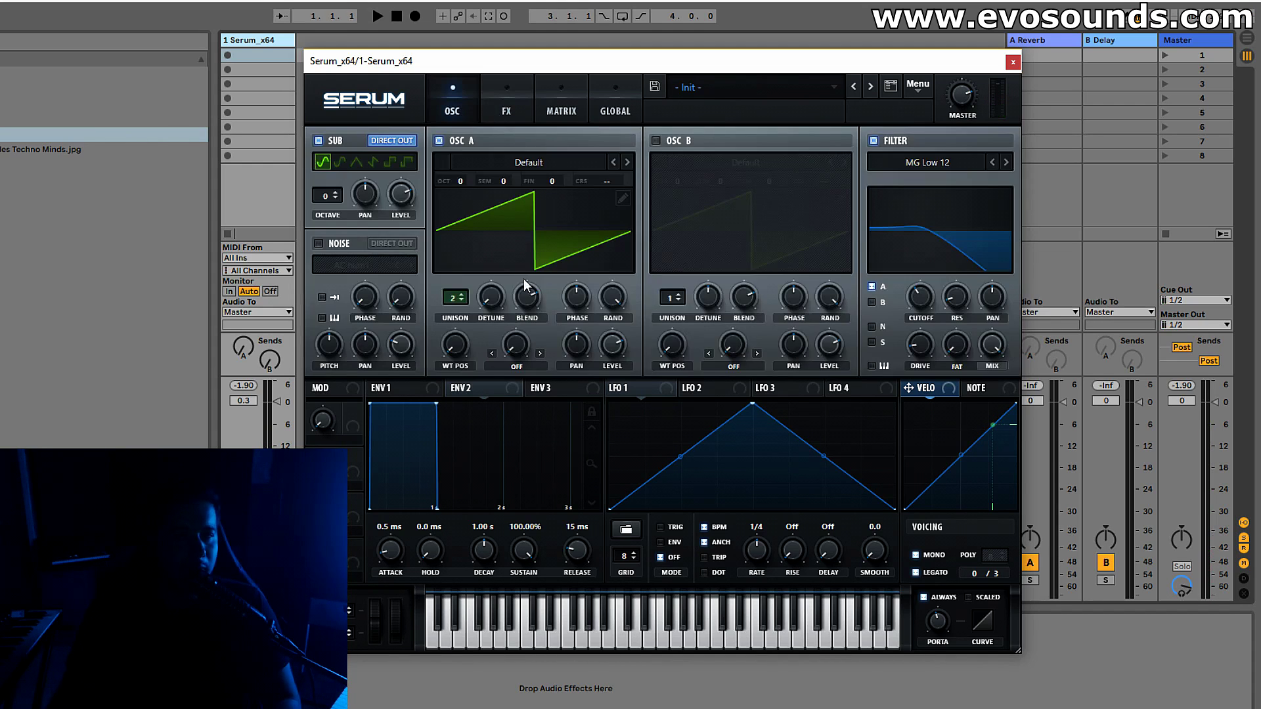
pyautogui.click(502, 118)
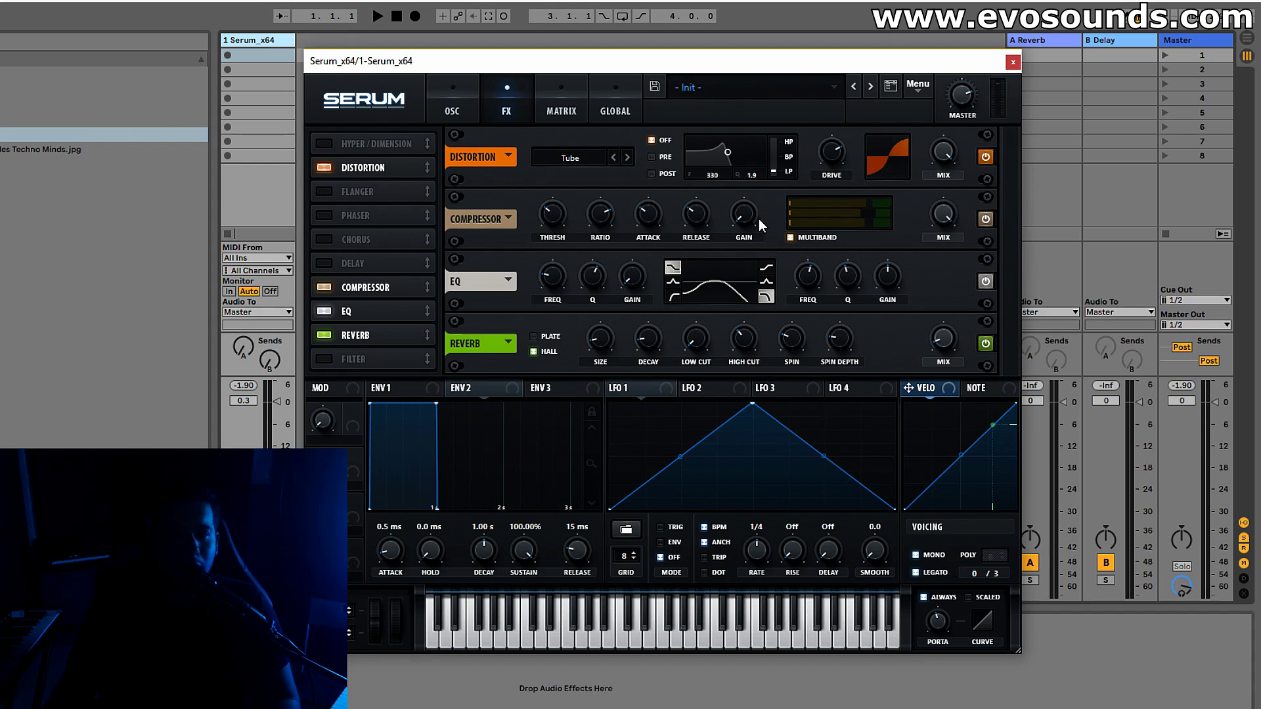
pyautogui.click(594, 159)
pyautogui.click(617, 228)
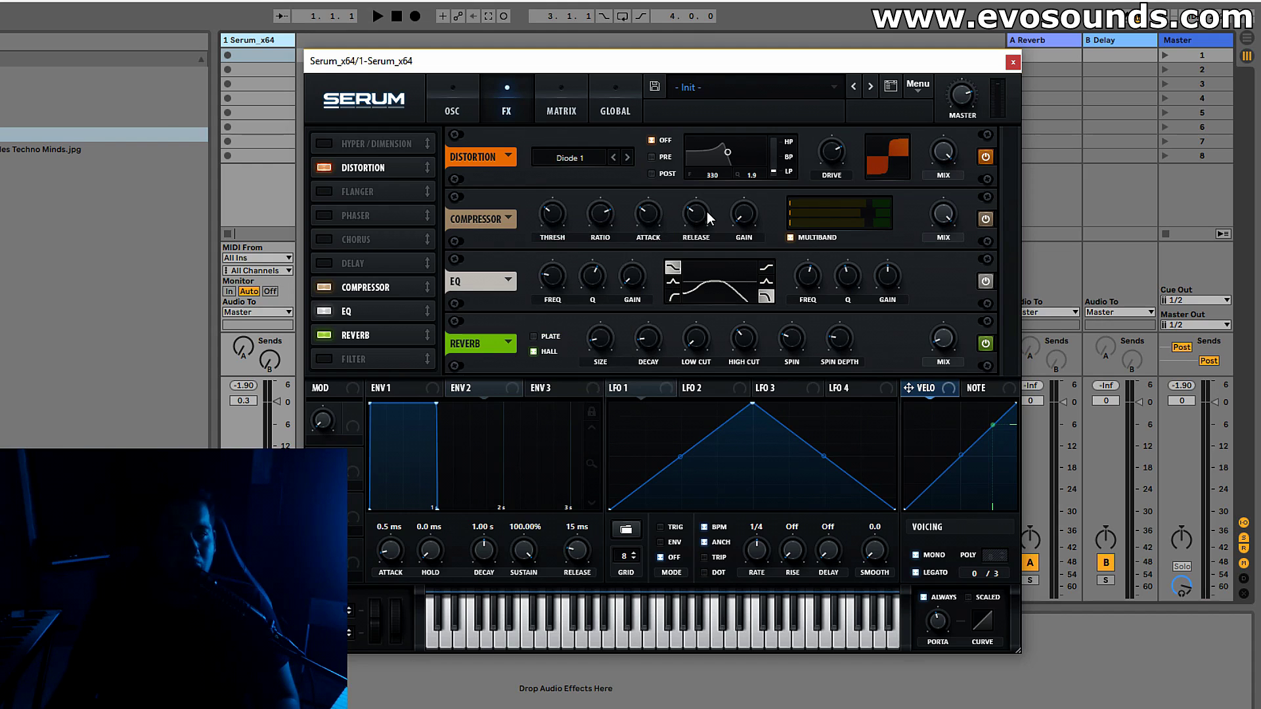
pyautogui.moveTo(835, 149)
pyautogui.click(452, 105)
pyautogui.moveTo(493, 289); pyautogui.dragTo(494, 296)
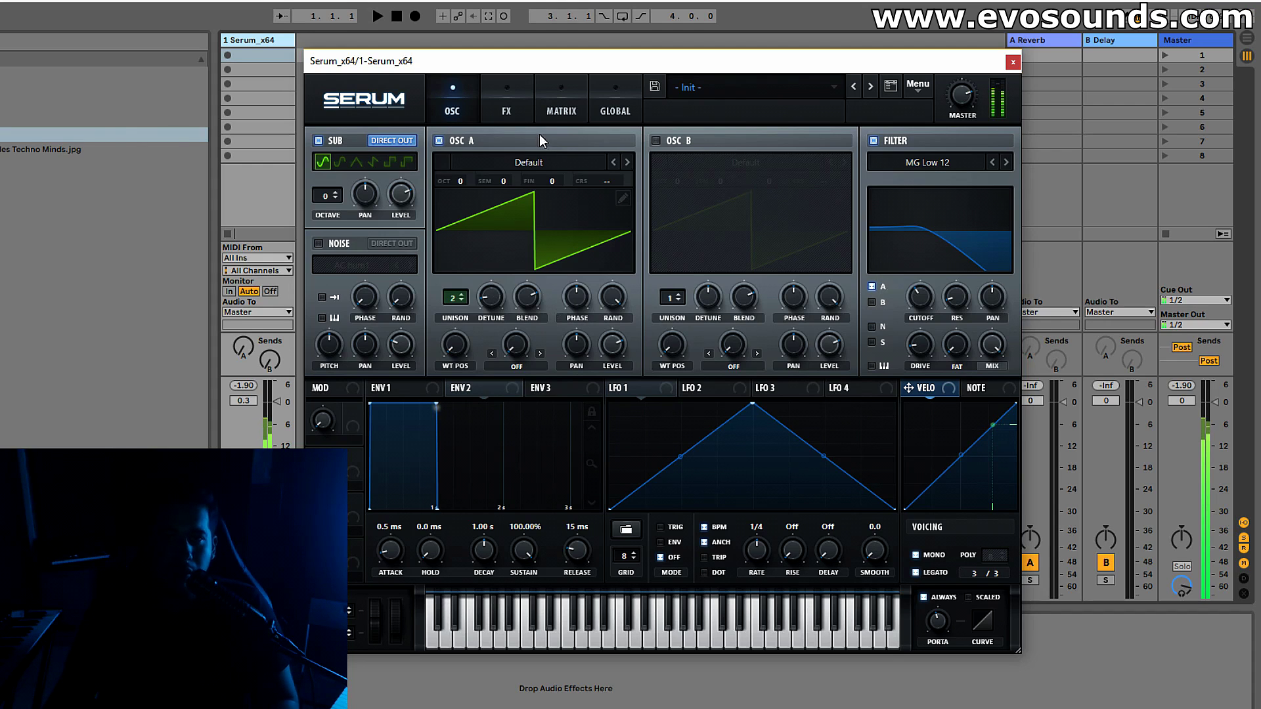
# Step: Reduce oscillator A to 1 unison voice and enable oscillator B with its default saw wavetable
pyautogui.click(507, 105)
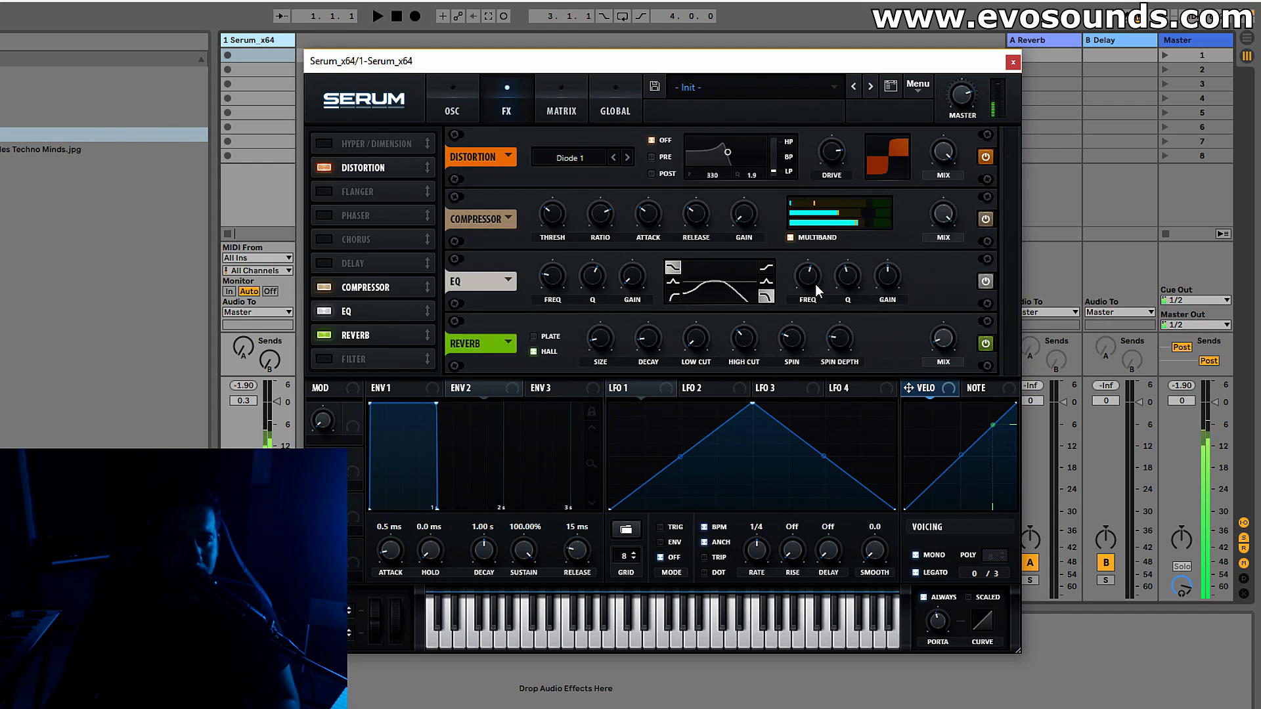
pyautogui.moveTo(806, 289)
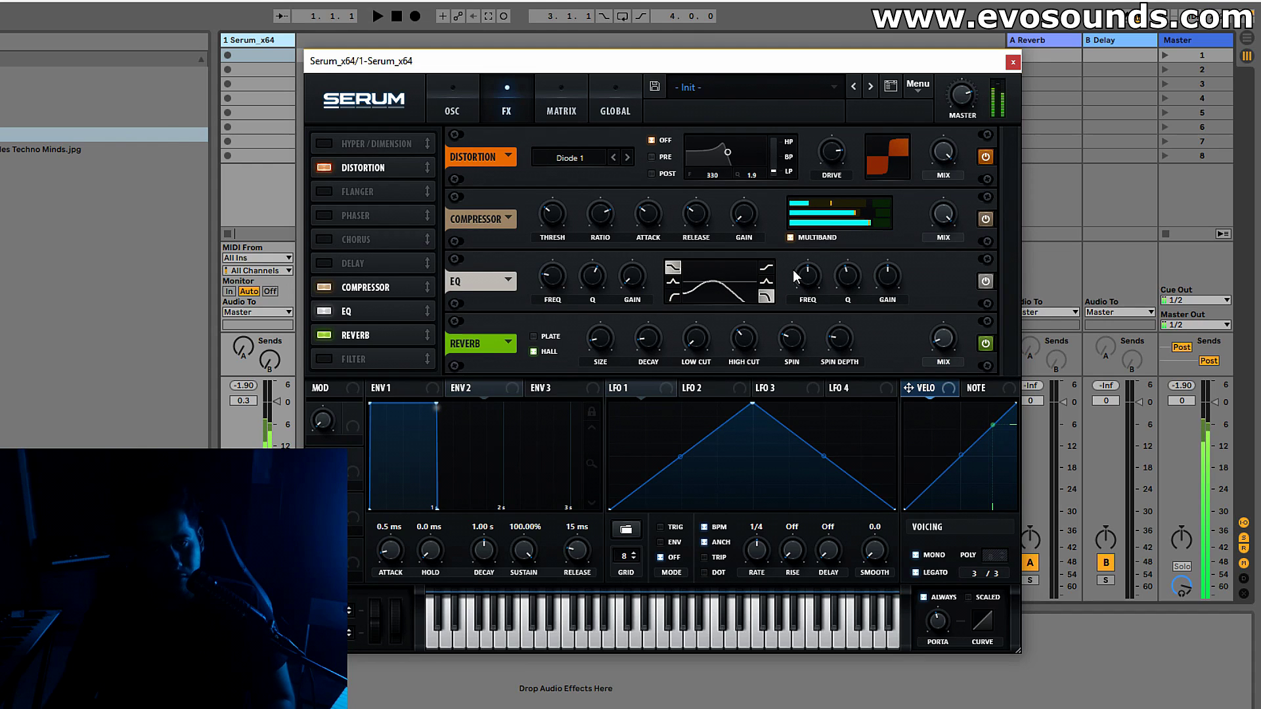
pyautogui.click(459, 99)
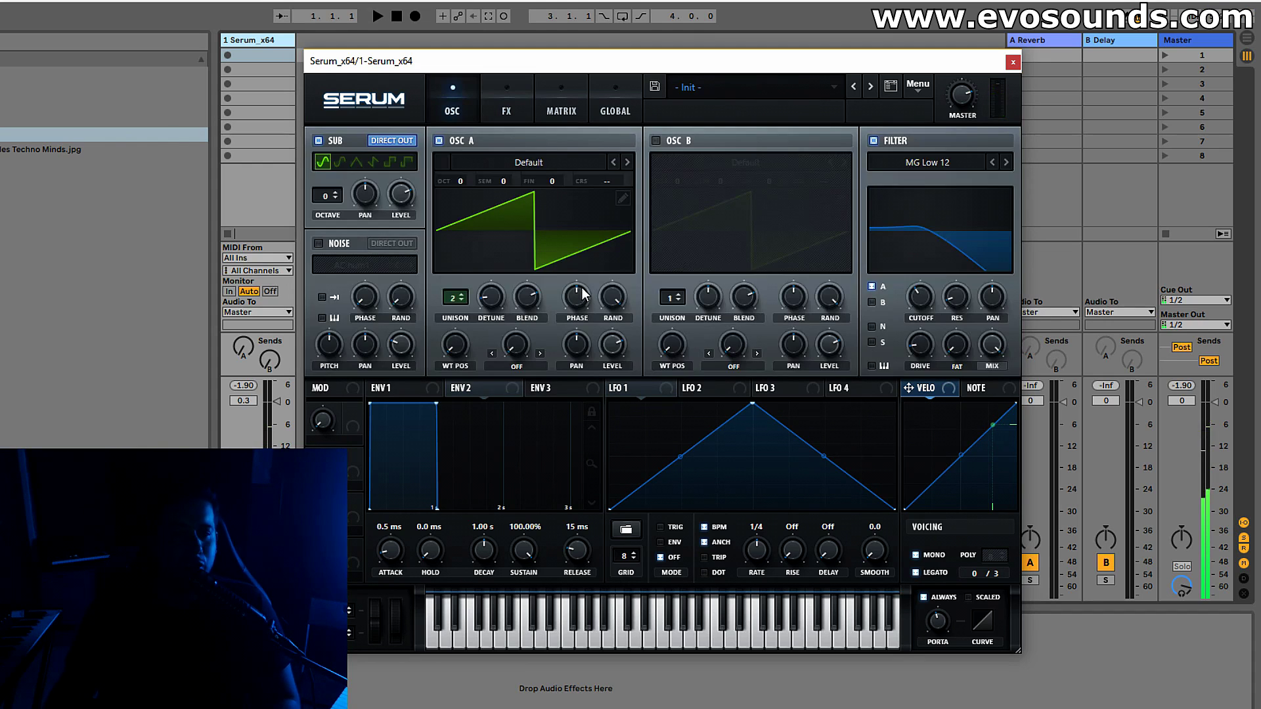
pyautogui.moveTo(570, 287)
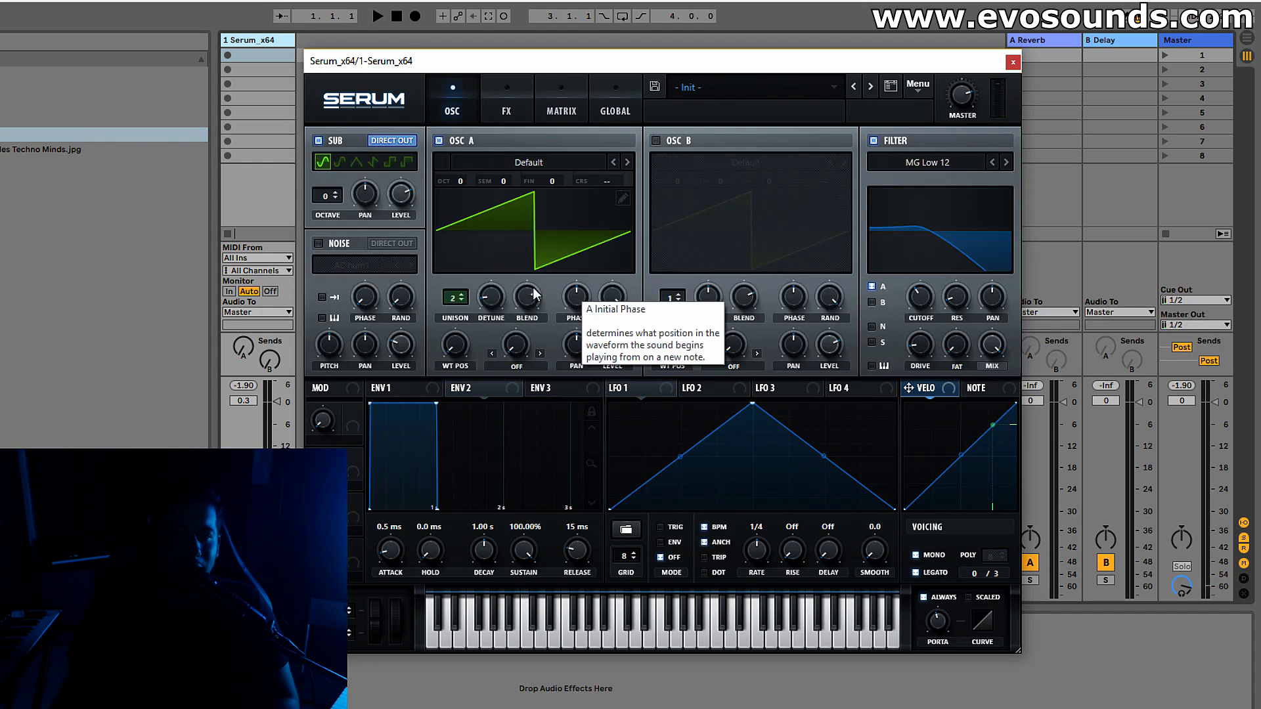
pyautogui.click(461, 300)
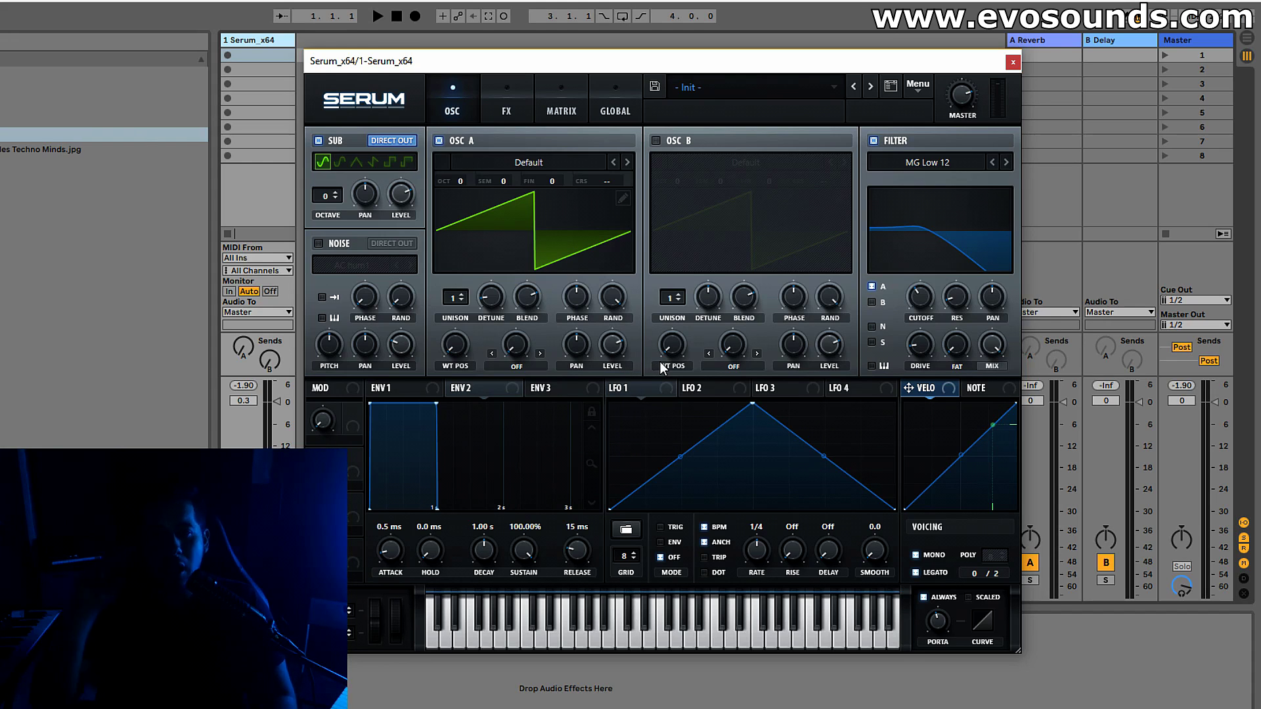
pyautogui.click(680, 141)
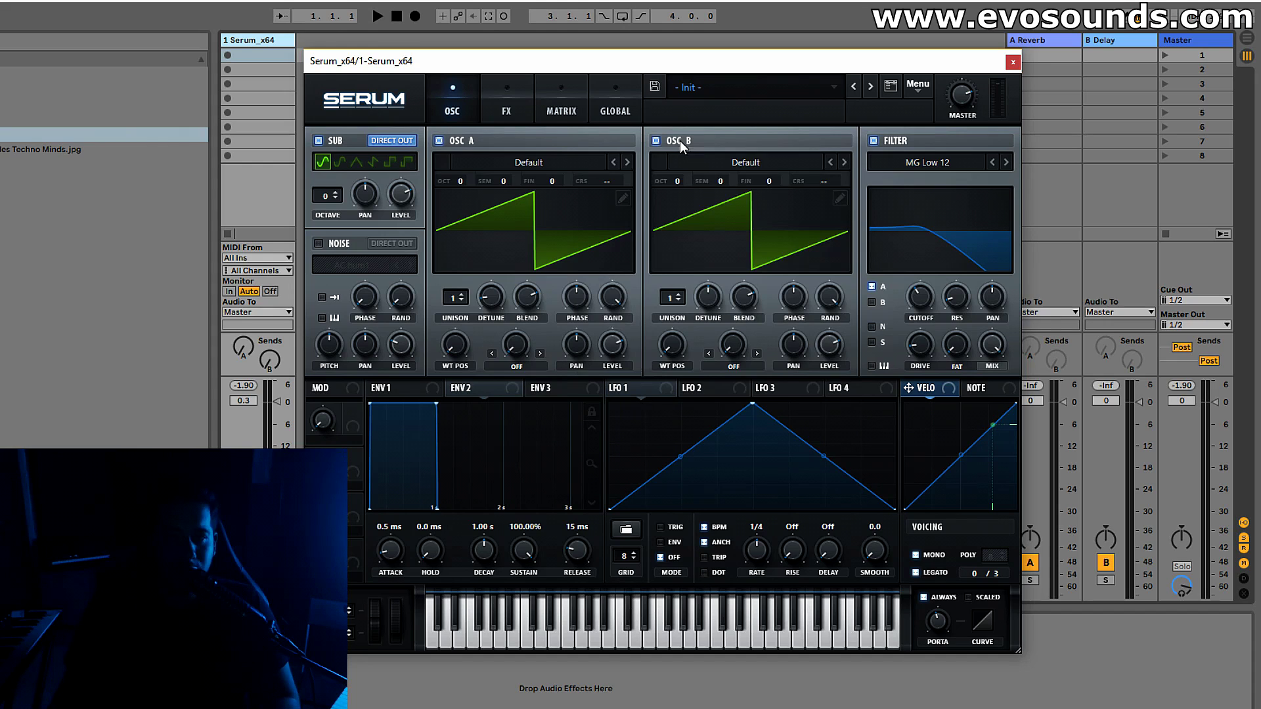
# Step: Raise oscillator B's initial phase slightly
pyautogui.press('space')
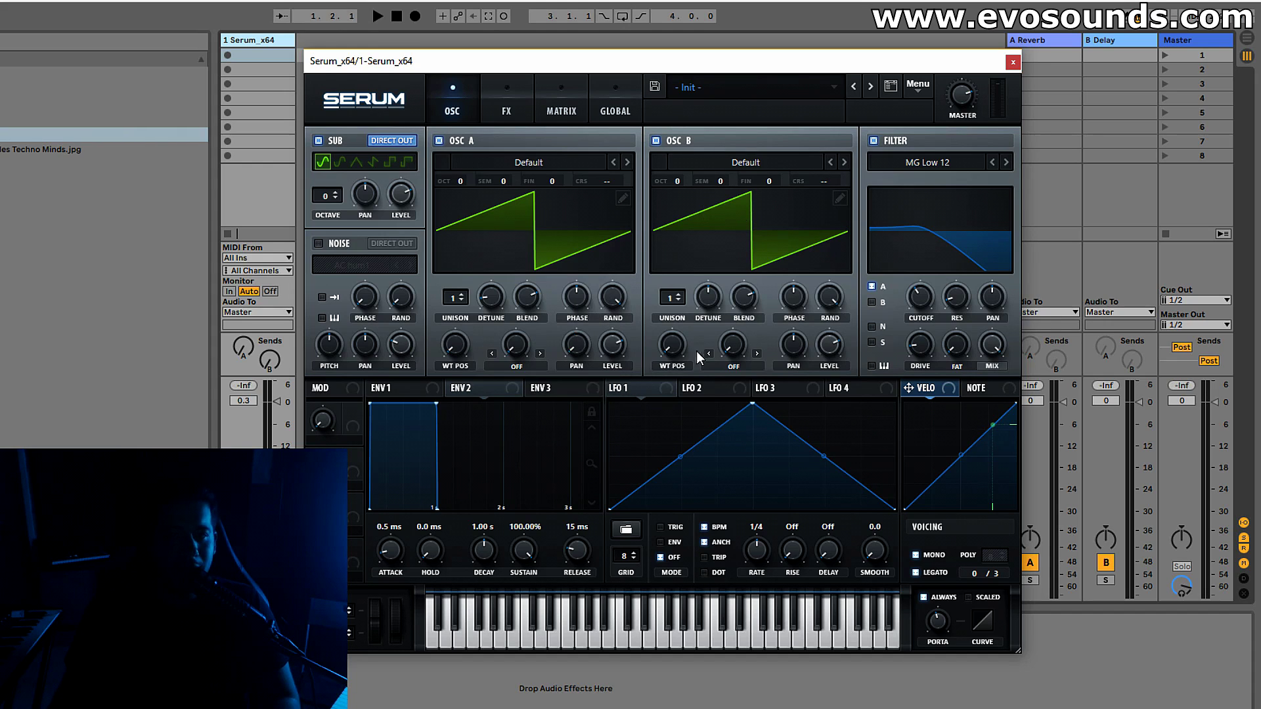
pyautogui.press('space')
pyautogui.moveTo(794, 305); pyautogui.dragTo(794, 289)
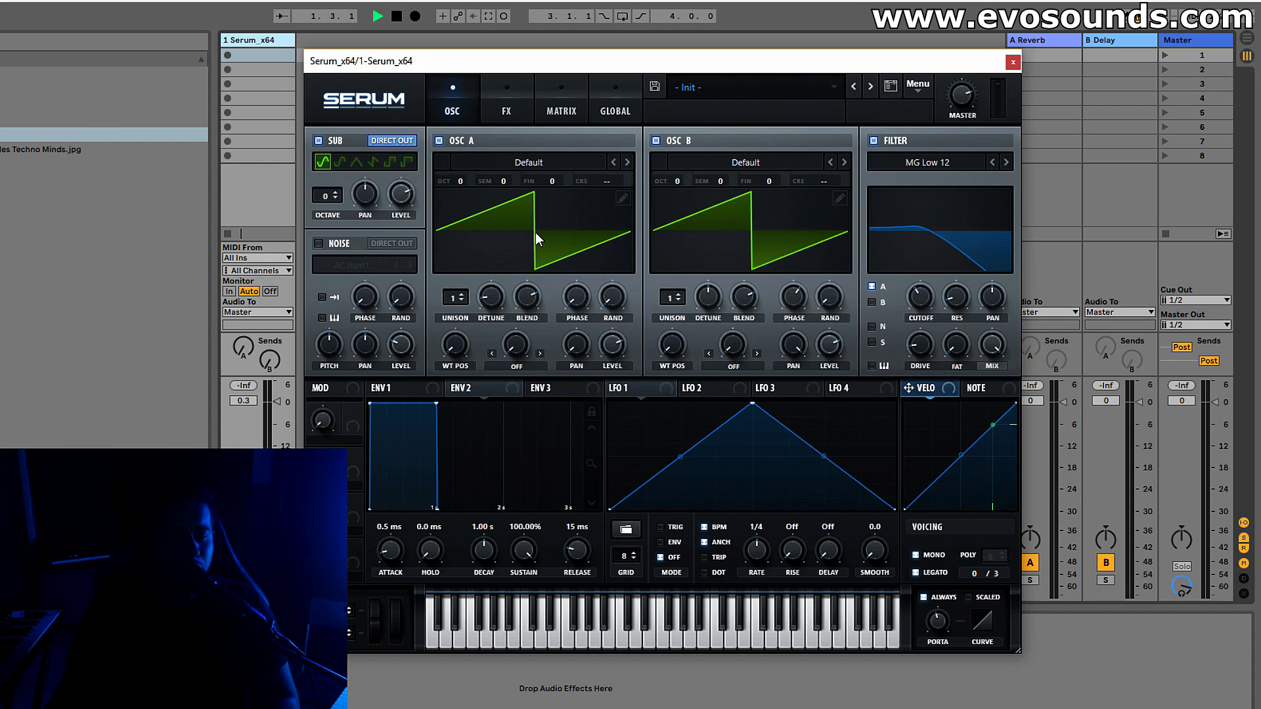
pyautogui.press('space')
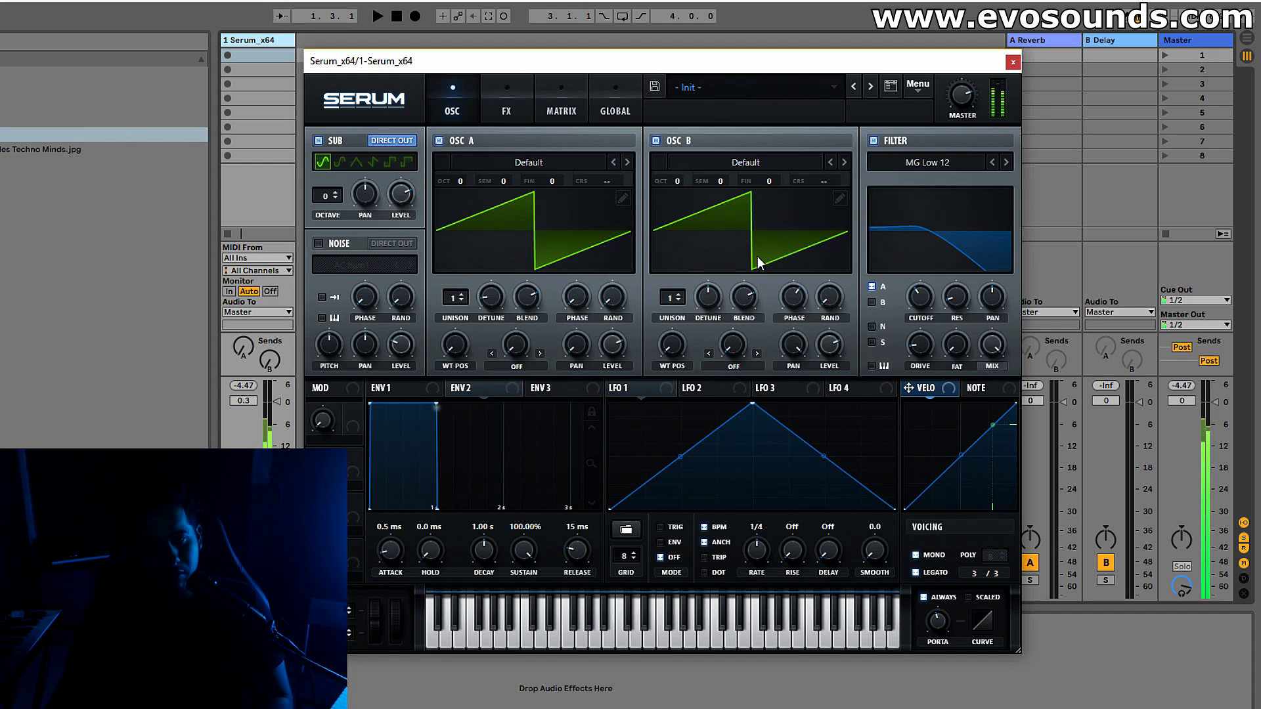
# Step: Fine-tune the frequency of the EQ's low band
pyautogui.click(507, 109)
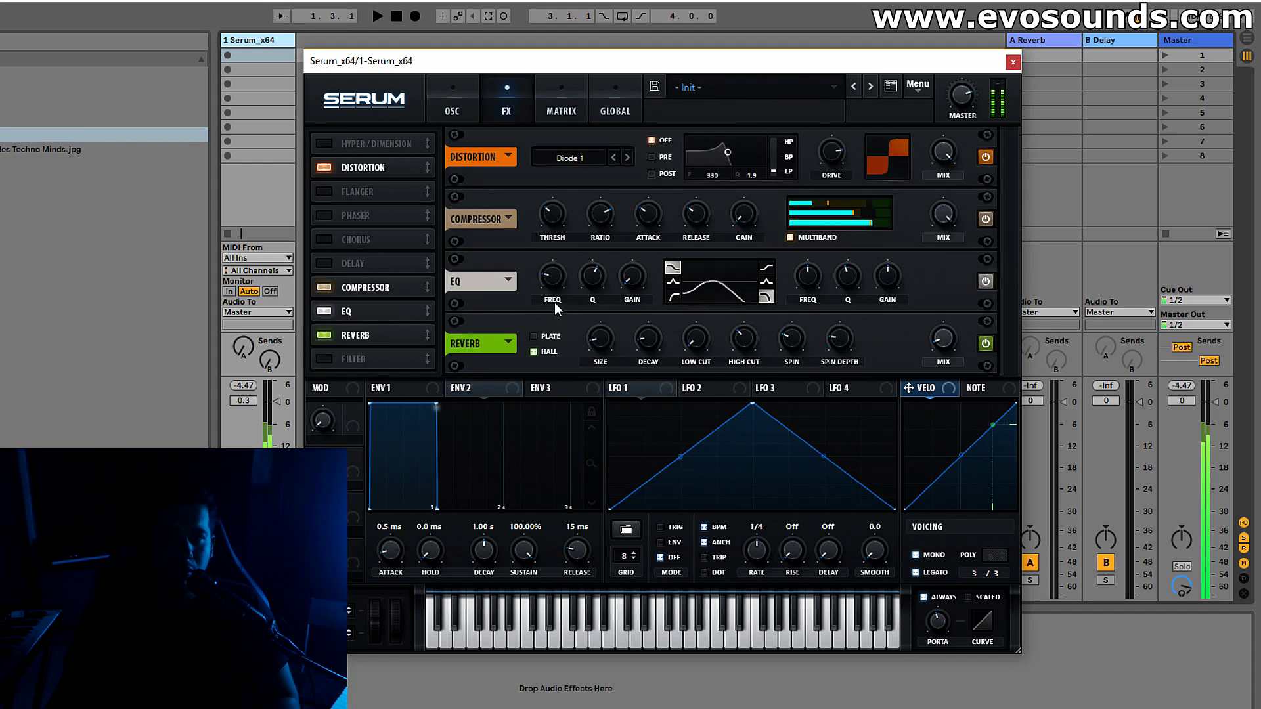
pyautogui.moveTo(565, 279); pyautogui.dragTo(561, 279)
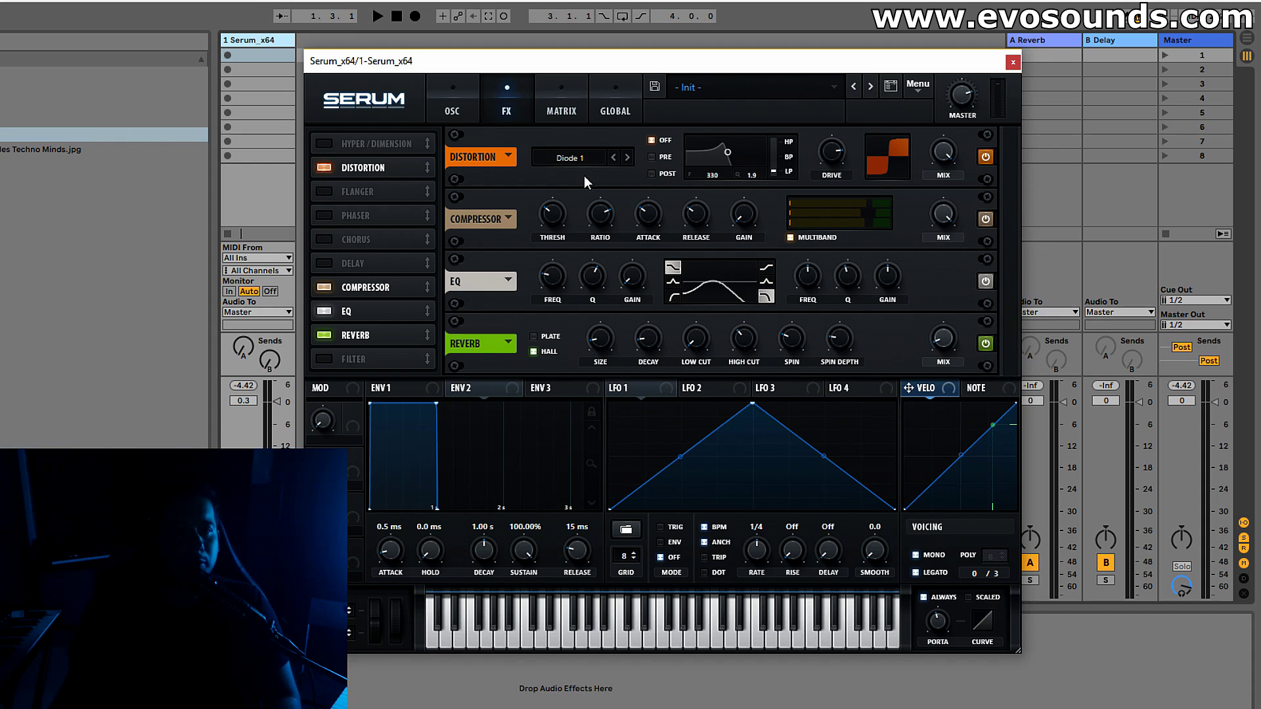
pyautogui.click(471, 98)
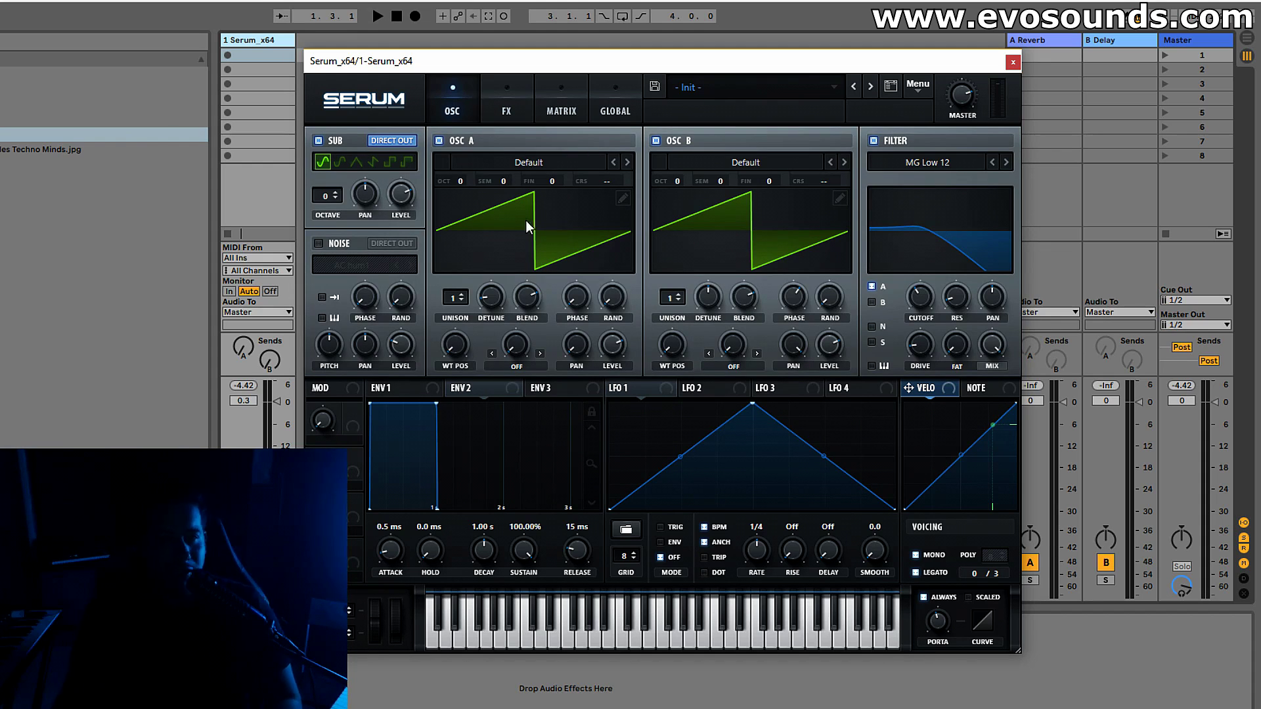
pyautogui.click(507, 109)
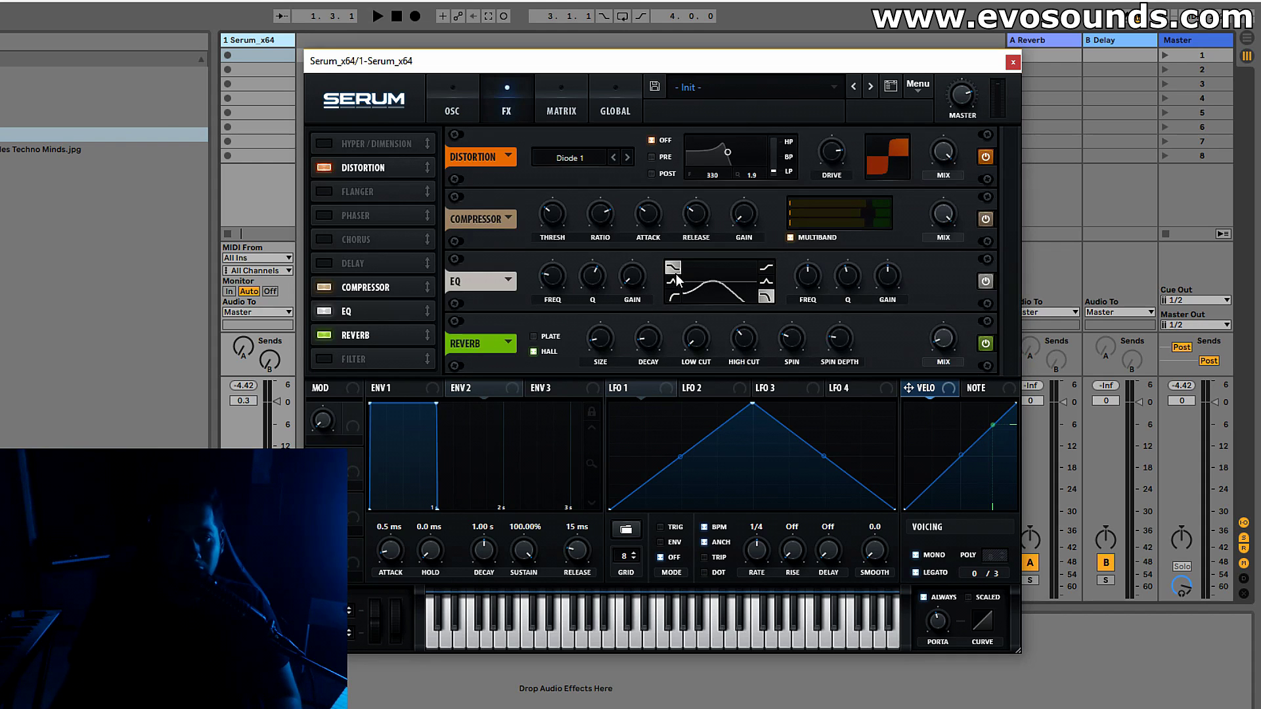
# Step: Reshape LFO 1 into a single descending curve bowed upward, with its rate at 1/16
pyautogui.click(450, 98)
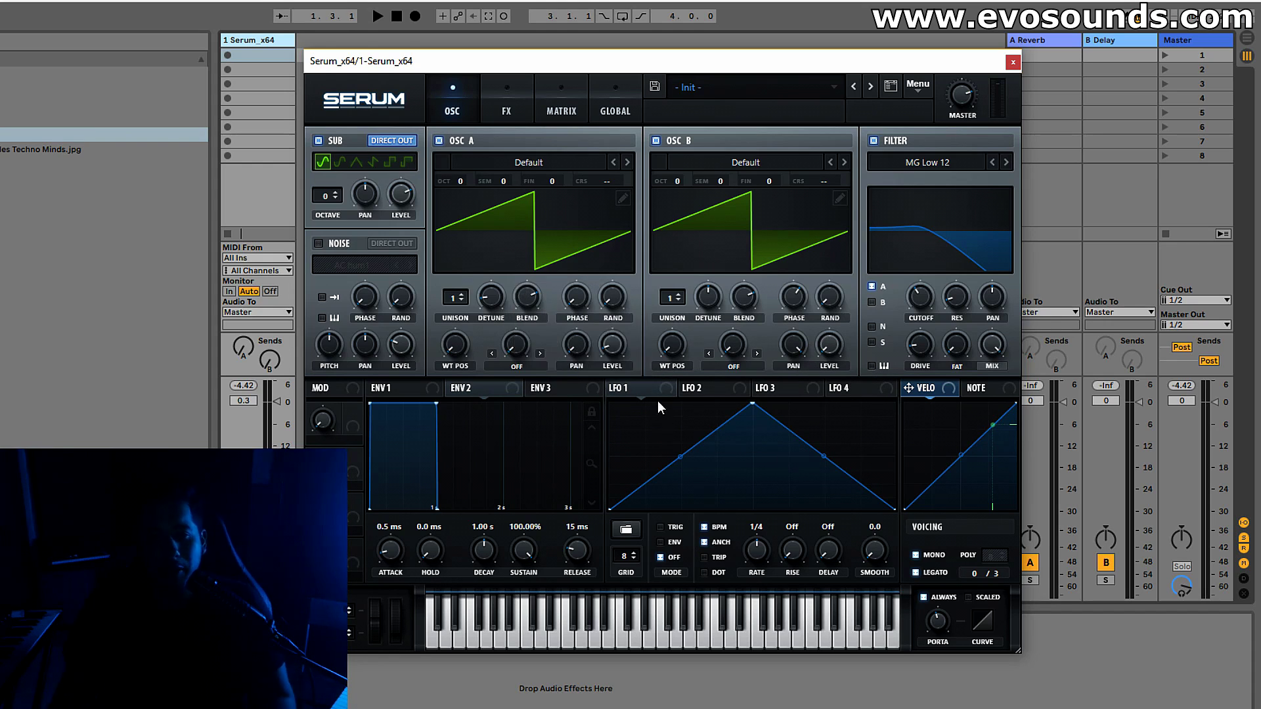
pyautogui.moveTo(752, 405); pyautogui.dragTo(589, 390)
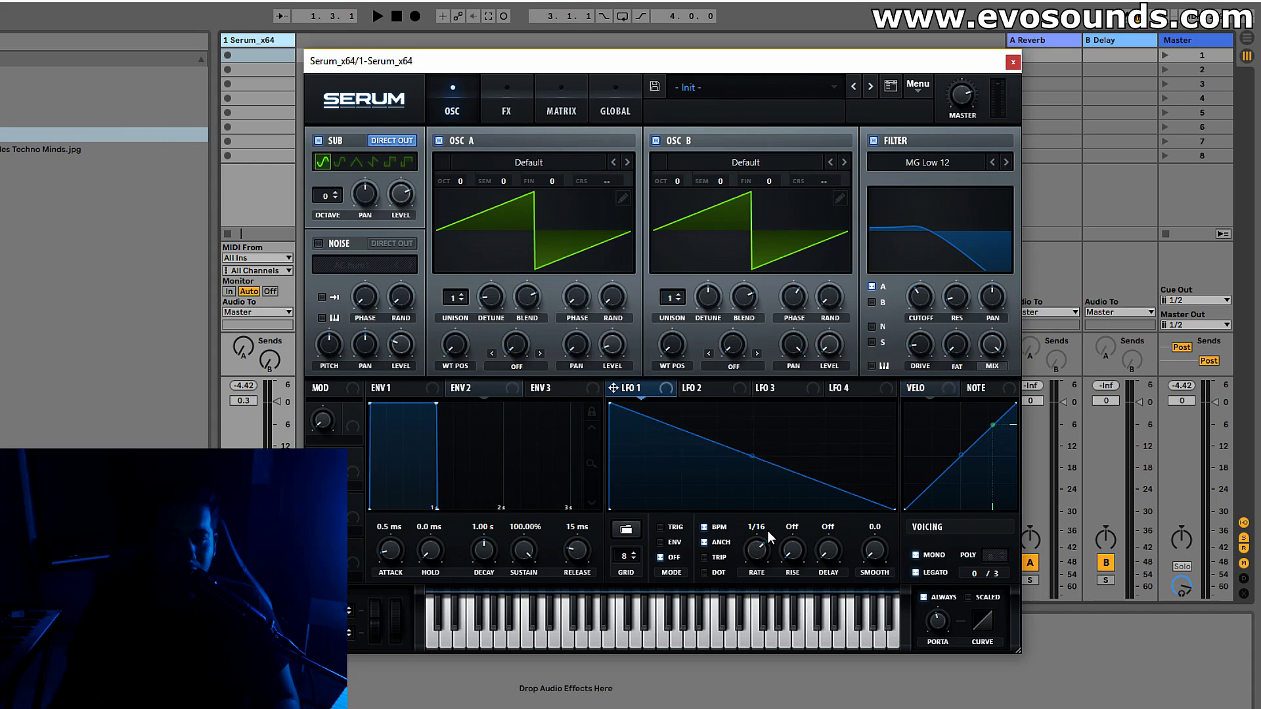
pyautogui.moveTo(752, 456); pyautogui.dragTo(752, 439)
# Step: Assign LFO 1 to the levels of oscillators A, B and the sub, and to the filter cutoff with an amount of 46
pyautogui.moveTo(665, 388); pyautogui.dragTo(612, 344)
pyautogui.moveTo(776, 384); pyautogui.dragTo(810, 357)
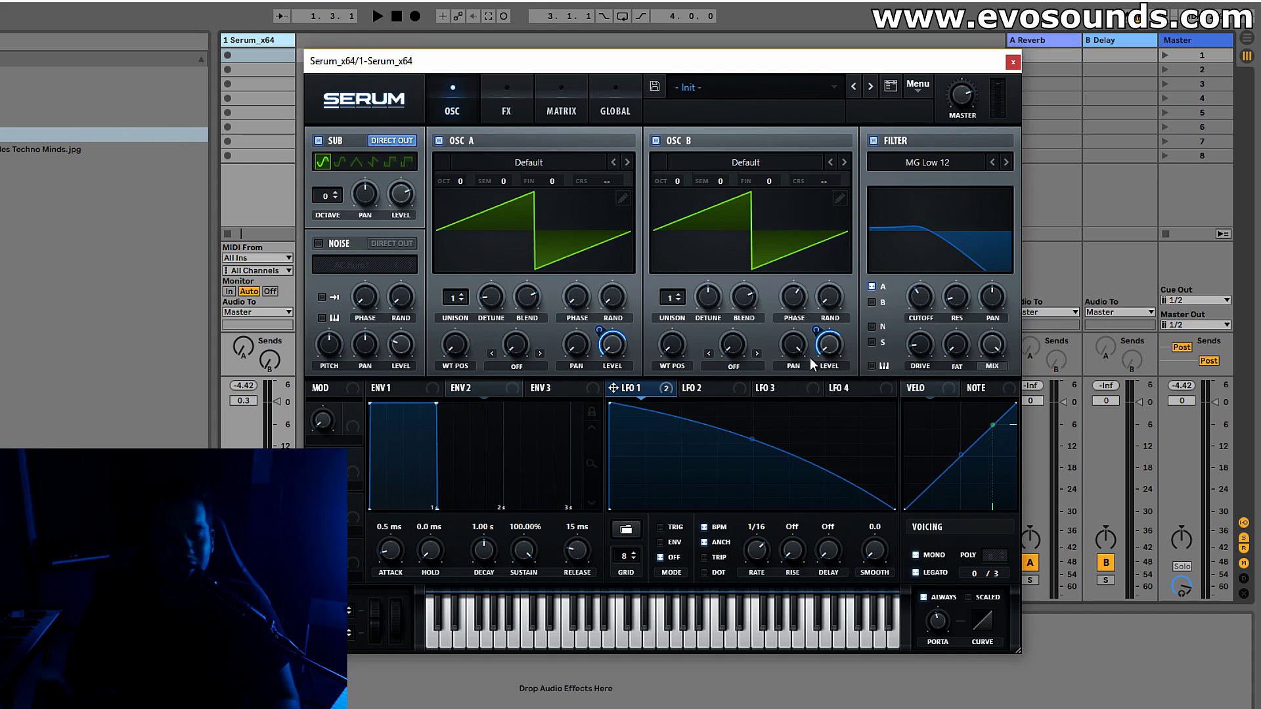
pyautogui.moveTo(439, 223); pyautogui.dragTo(398, 197)
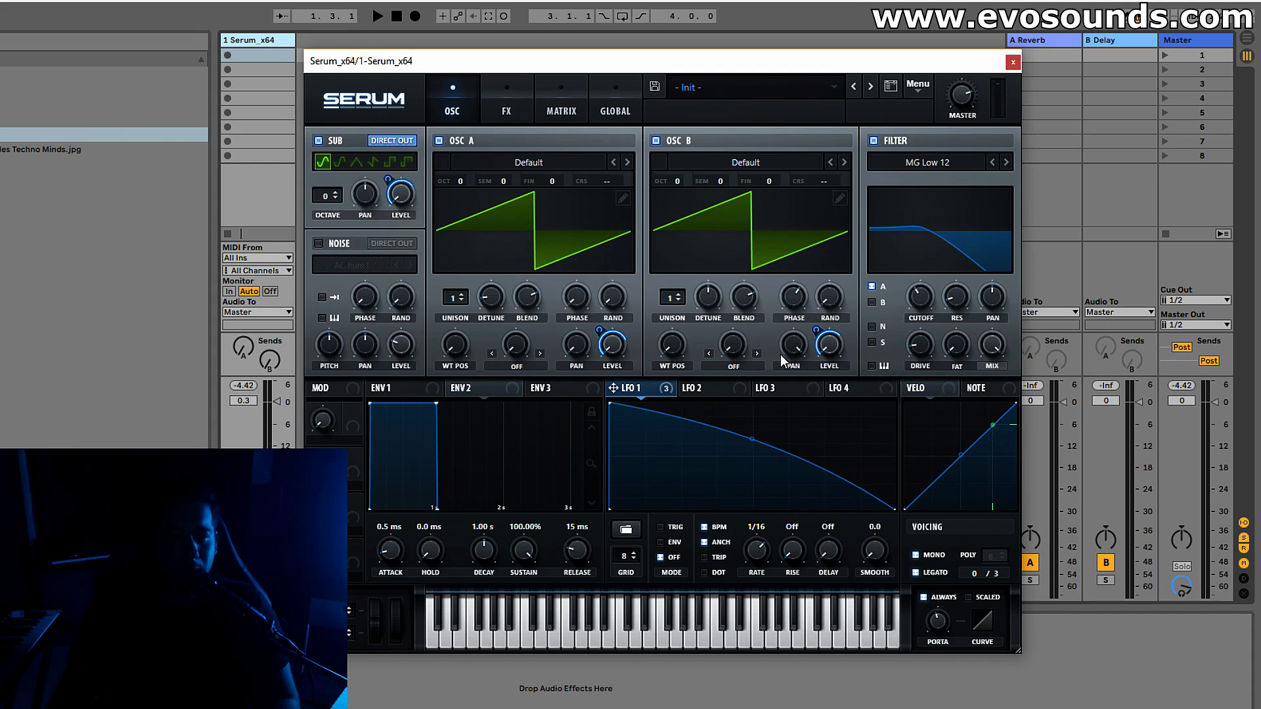
pyautogui.moveTo(920, 294)
pyautogui.mouseDown()
pyautogui.moveTo(908, 317)
pyautogui.moveTo(918, 297)
pyautogui.mouseUp()
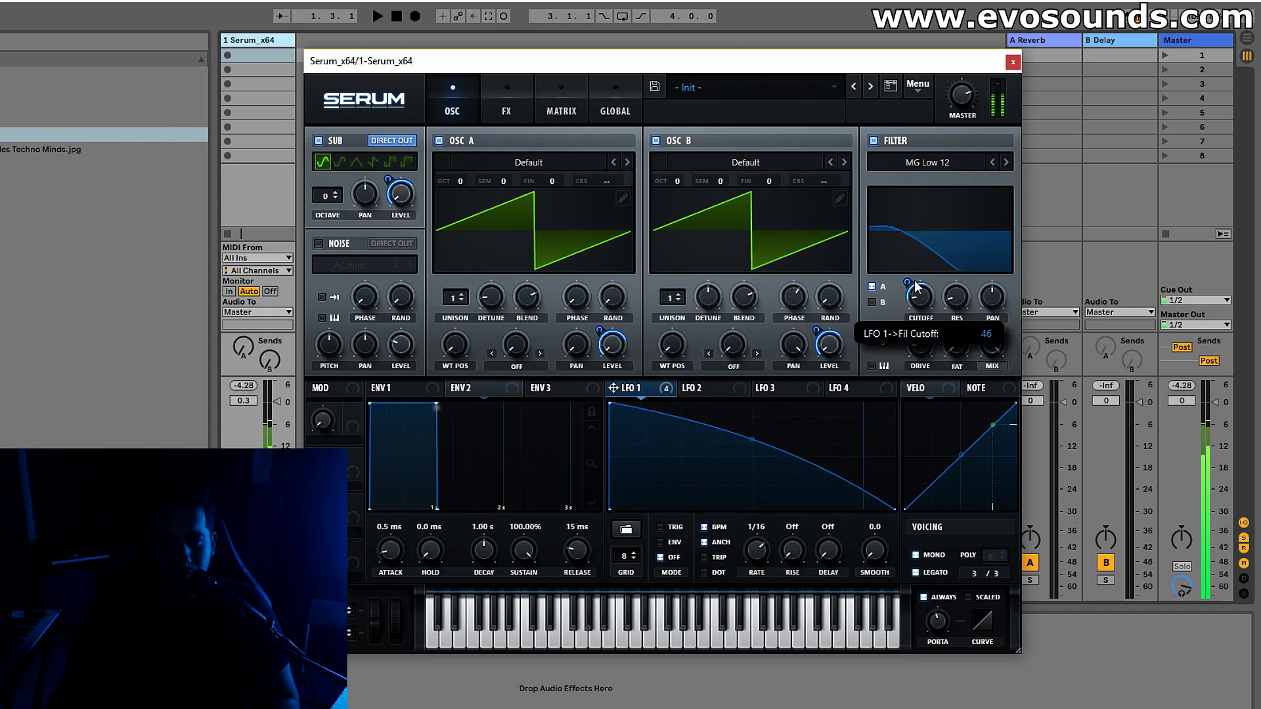
# Step: Raise the EQ's high-band frequency to about 2754 Hz and disable the compressor
pyautogui.click(506, 105)
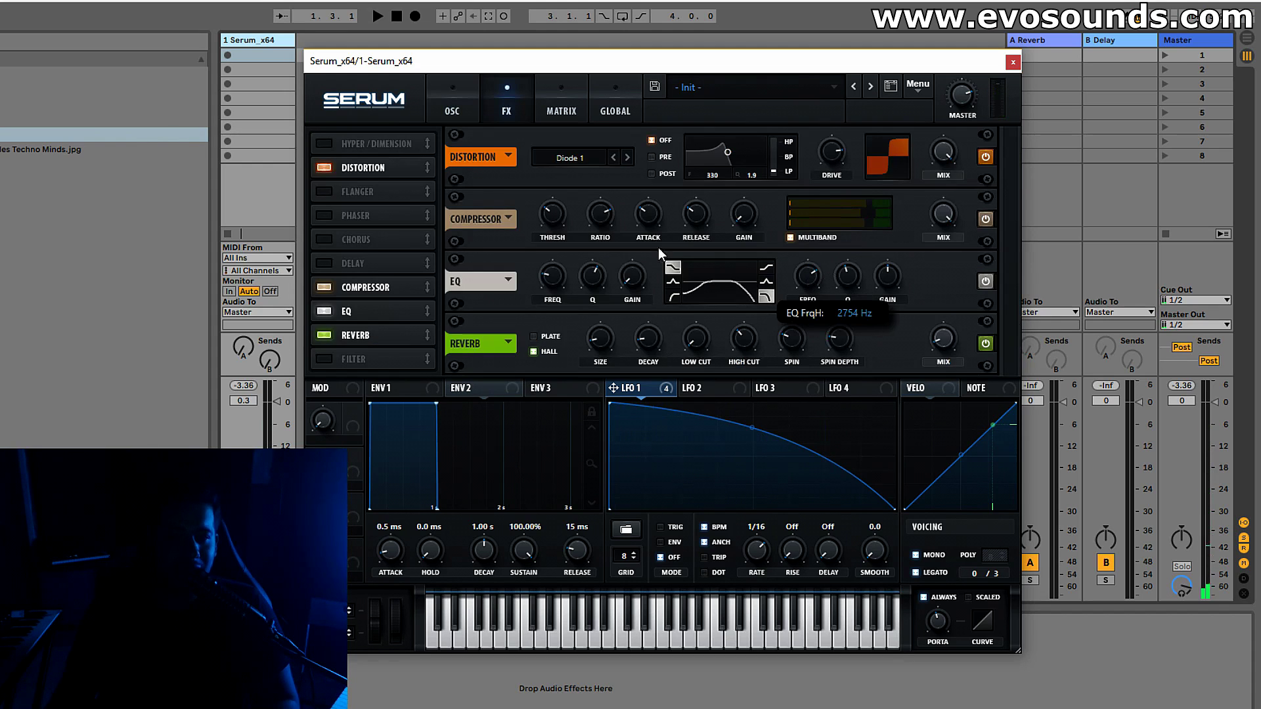
pyautogui.click(324, 287)
pyautogui.moveTo(811, 224)
pyautogui.mouseDown()
pyautogui.moveTo(813, 214)
pyautogui.moveTo(797, 224)
pyautogui.mouseUp()
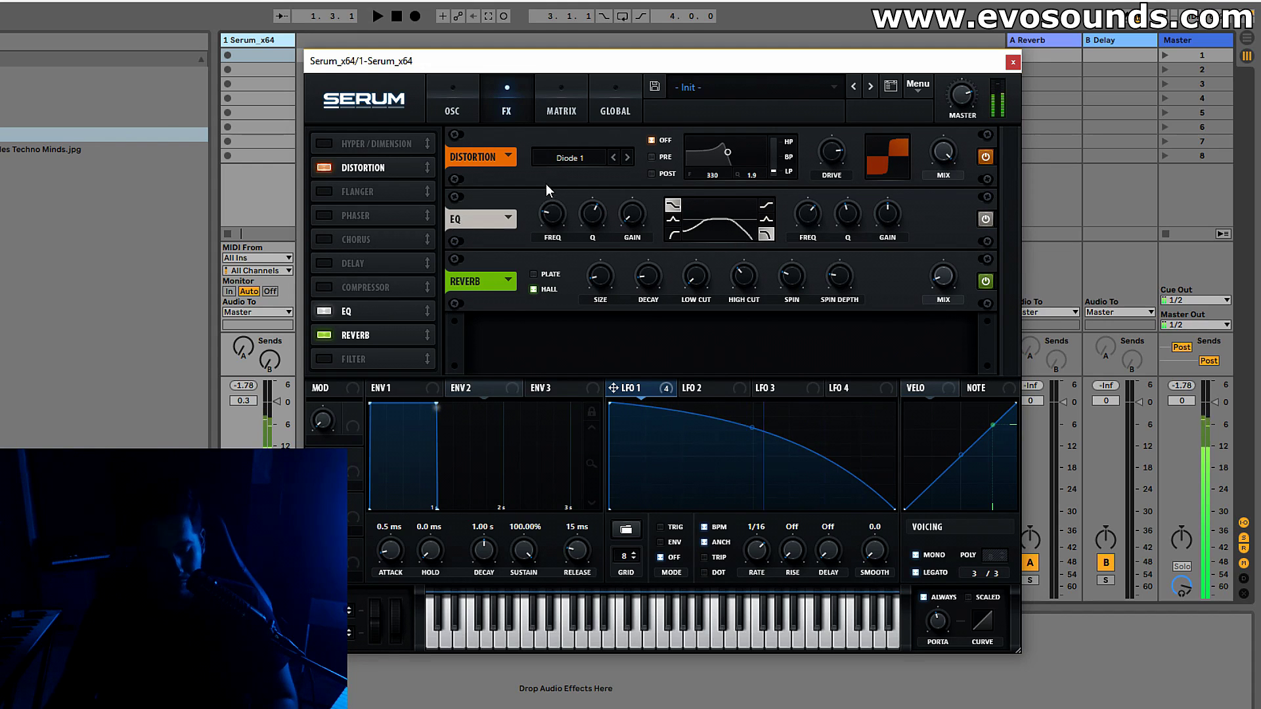
# Step: Try the SoftClip and Tube distortion types, and turn the distortion effect off
pyautogui.click(570, 157)
pyautogui.click(577, 193)
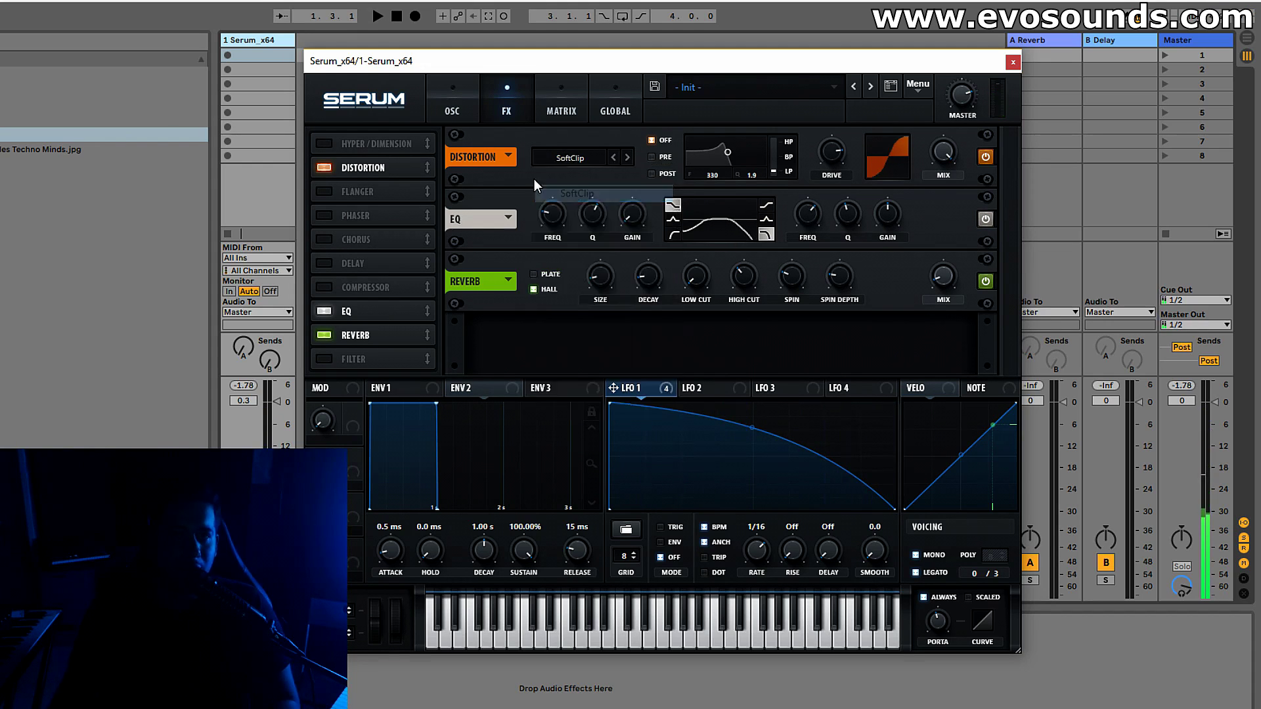
pyautogui.click(598, 157)
pyautogui.click(577, 172)
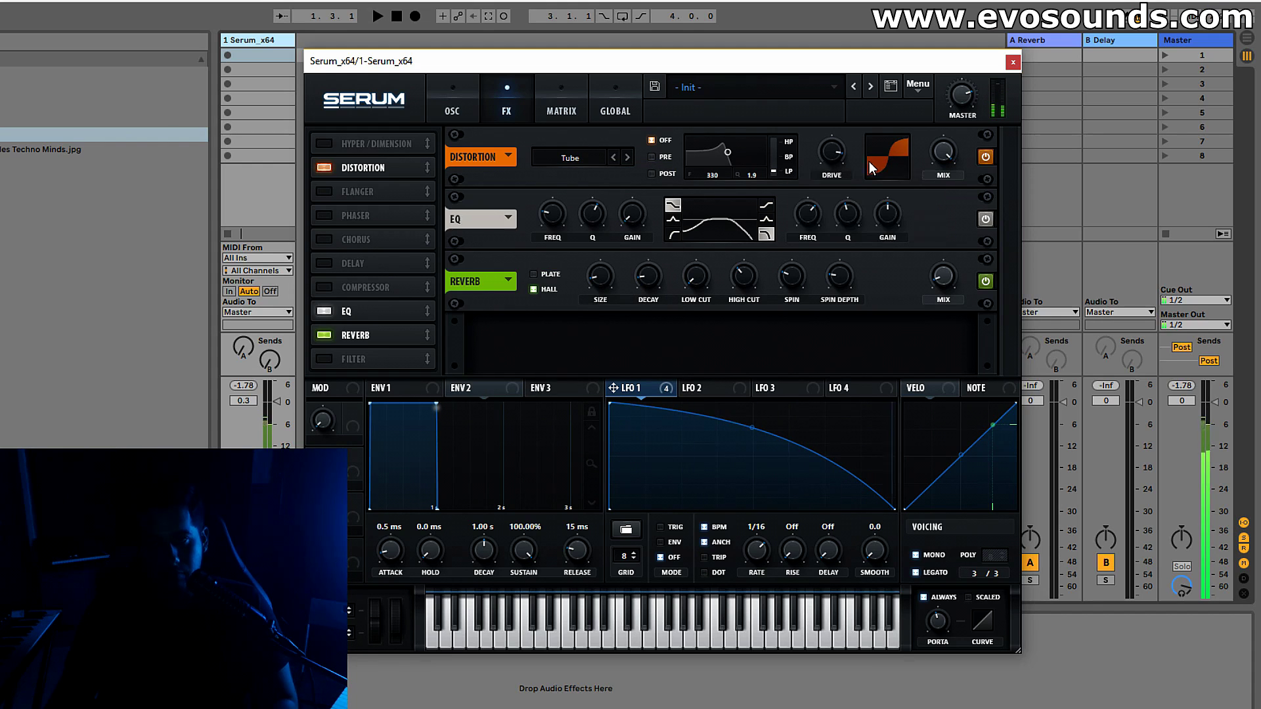
pyautogui.click(321, 171)
# Step: Route oscillator B through the filter and turn off the sub oscillator
pyautogui.click(459, 97)
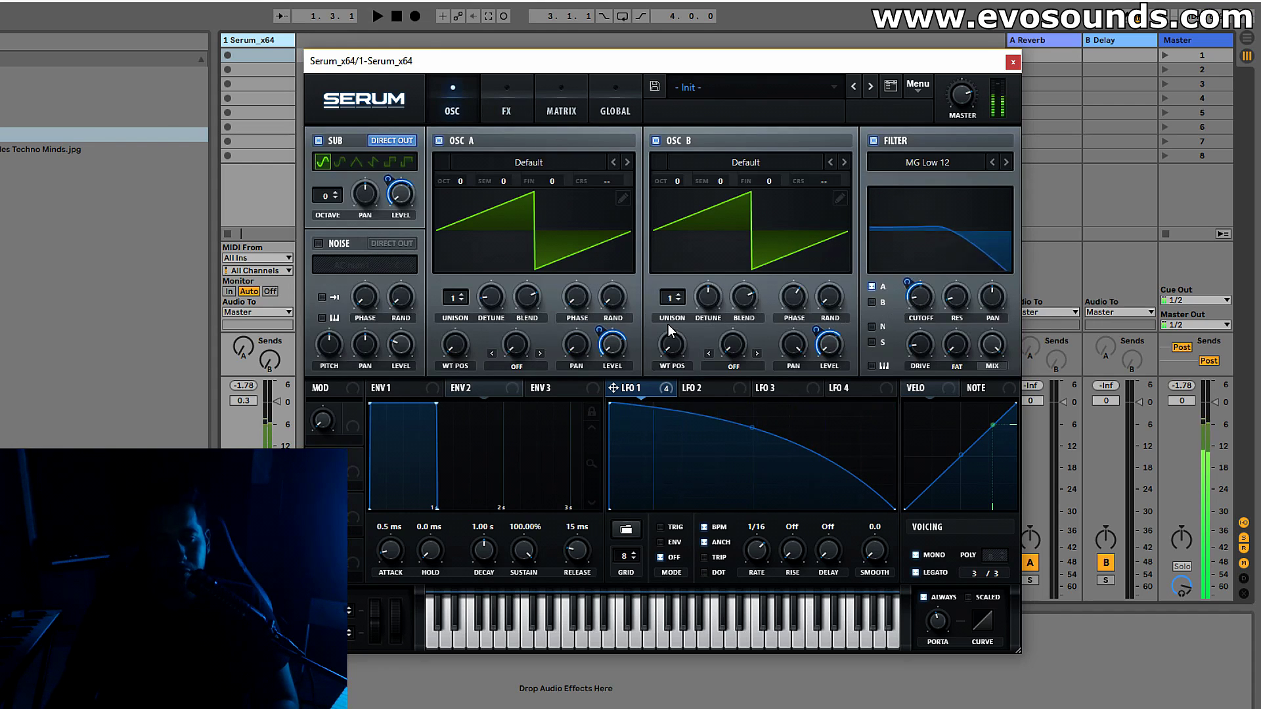
pyautogui.rightClick(814, 346)
pyautogui.click(827, 411)
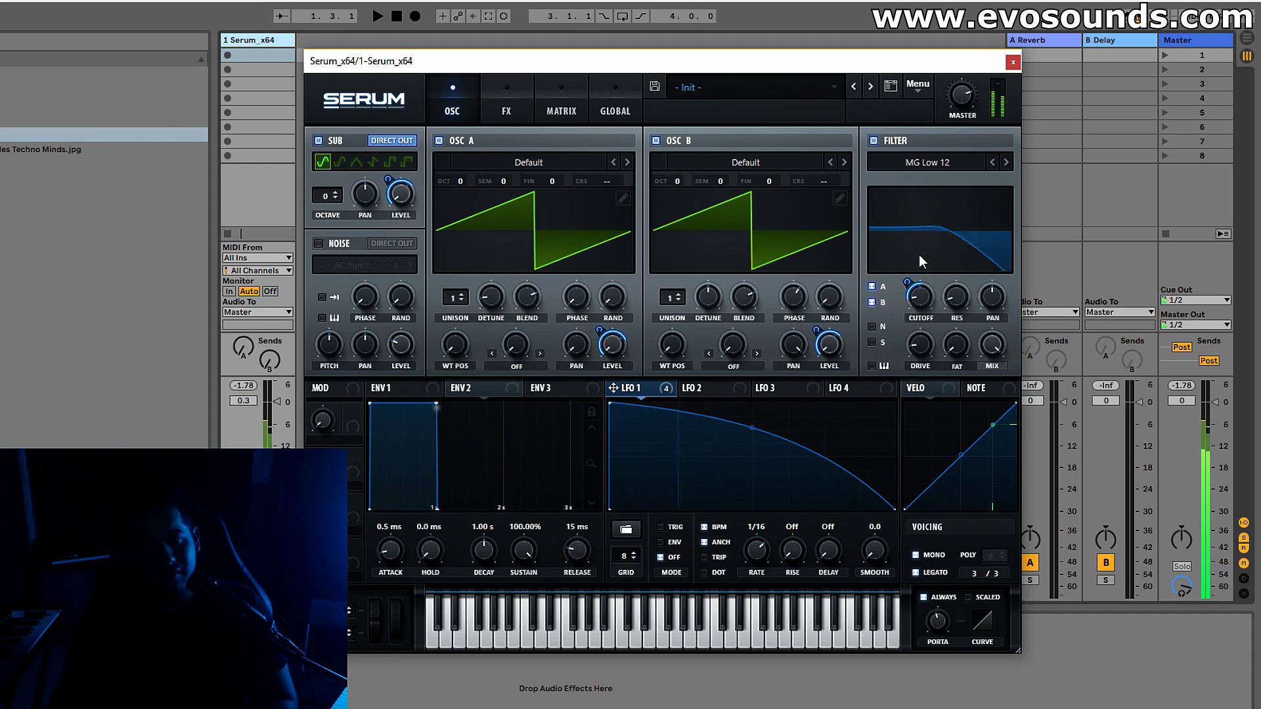
pyautogui.click(329, 142)
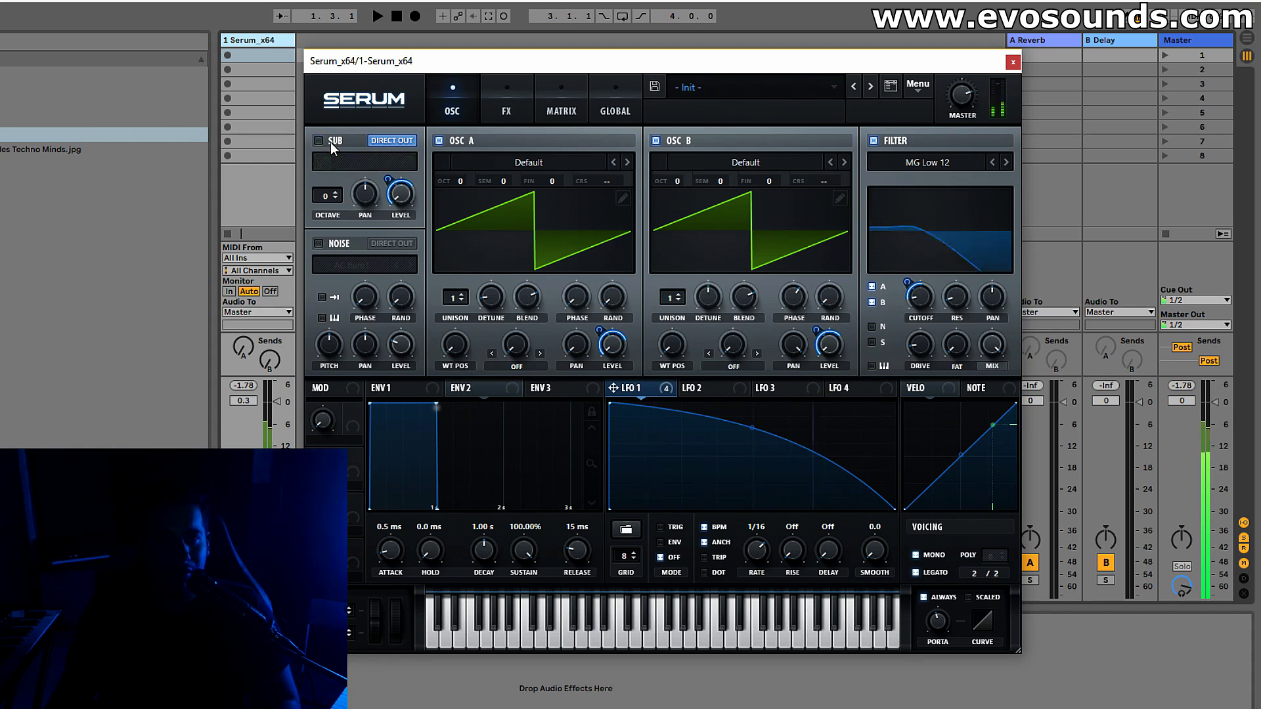
# Step: Check the EQ and reverb settings and fine-tune the filter cutoff
pyautogui.click(502, 102)
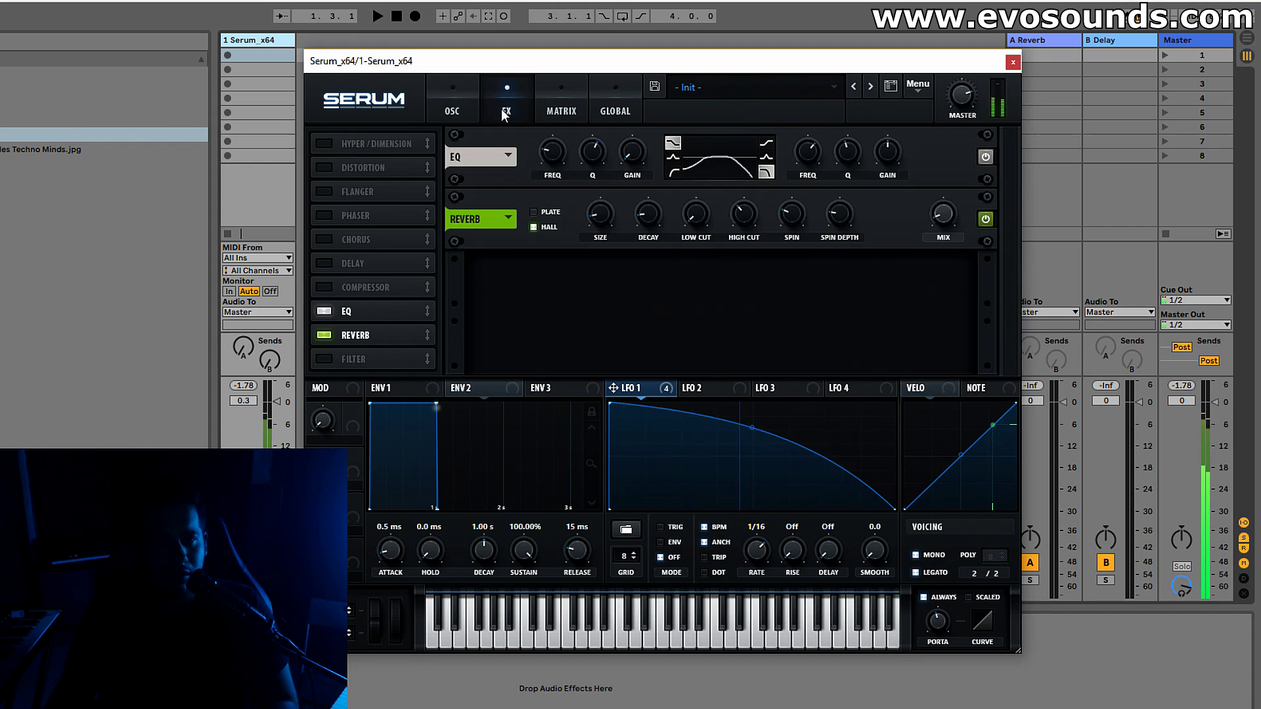
pyautogui.click(475, 105)
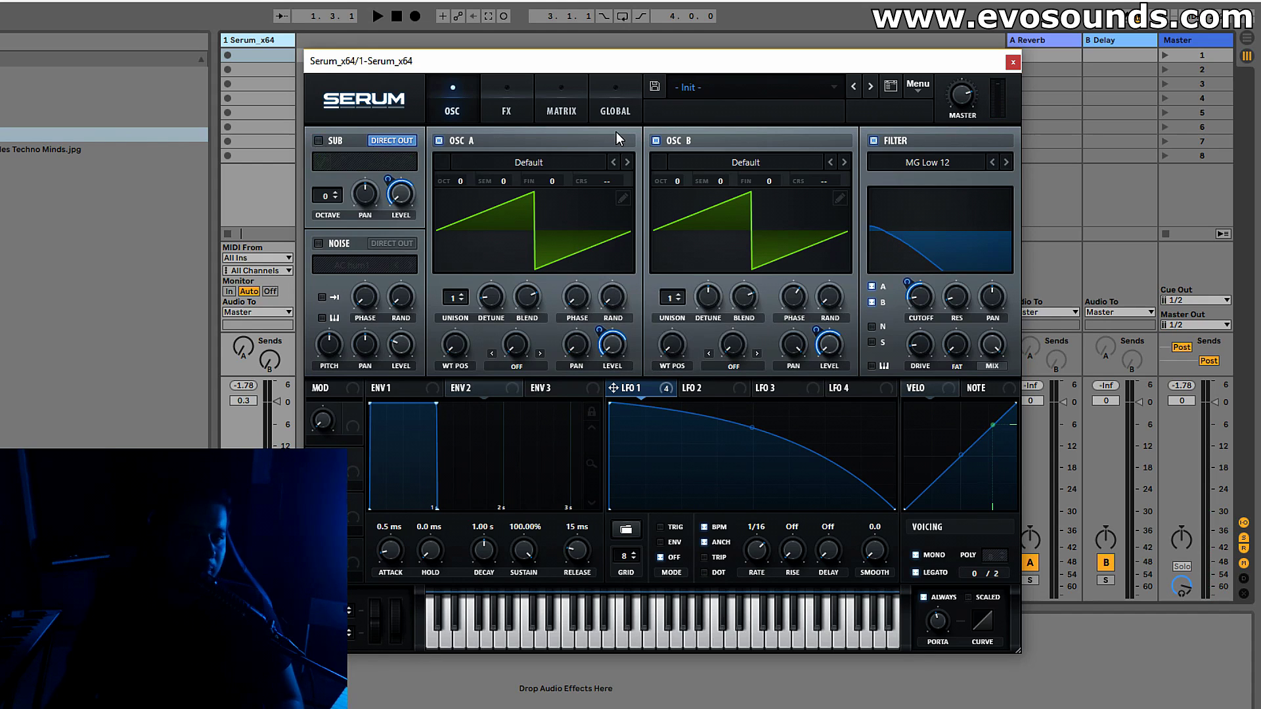
pyautogui.click(507, 109)
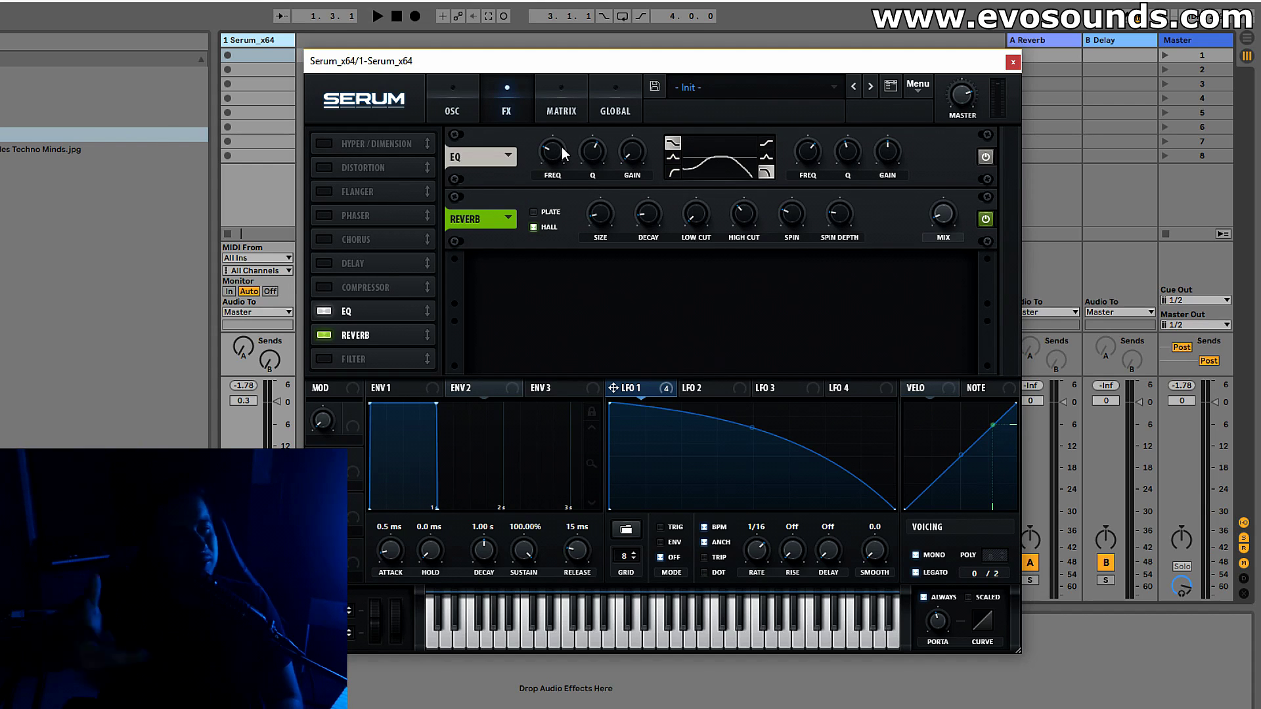
pyautogui.click(467, 99)
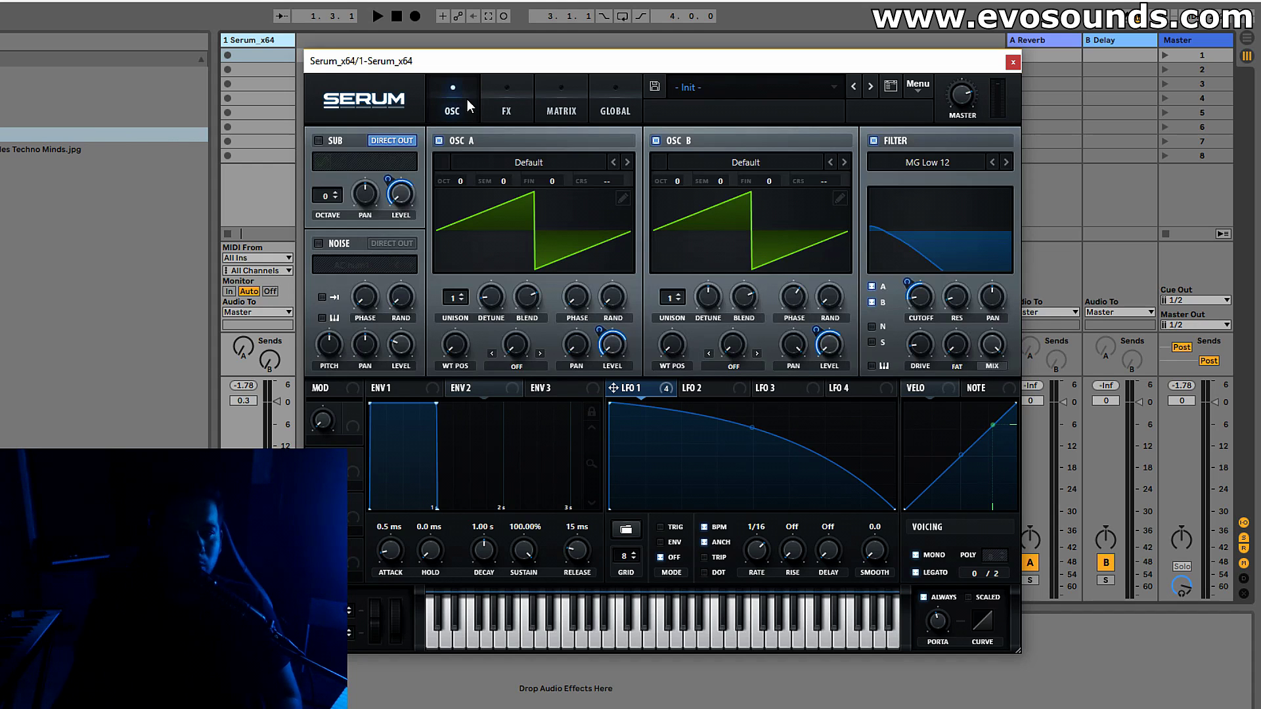
pyautogui.moveTo(919, 296); pyautogui.dragTo(919, 276)
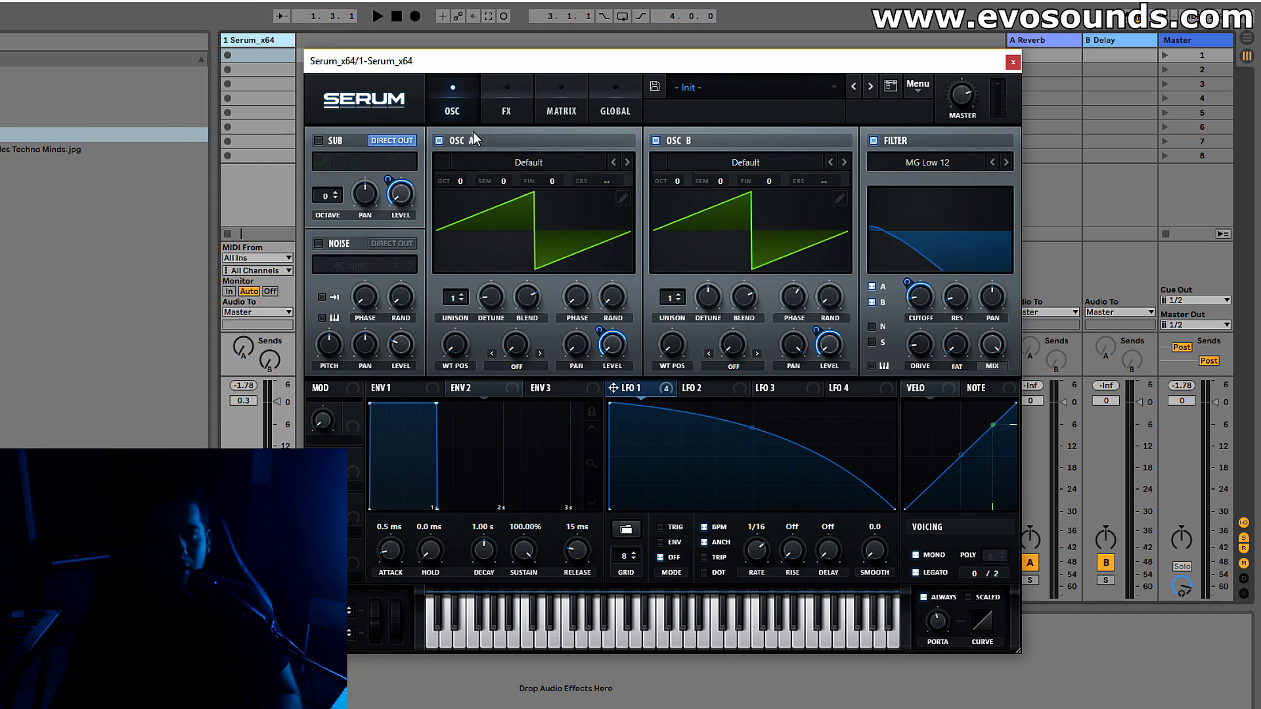
pyautogui.click(512, 109)
pyautogui.click(452, 109)
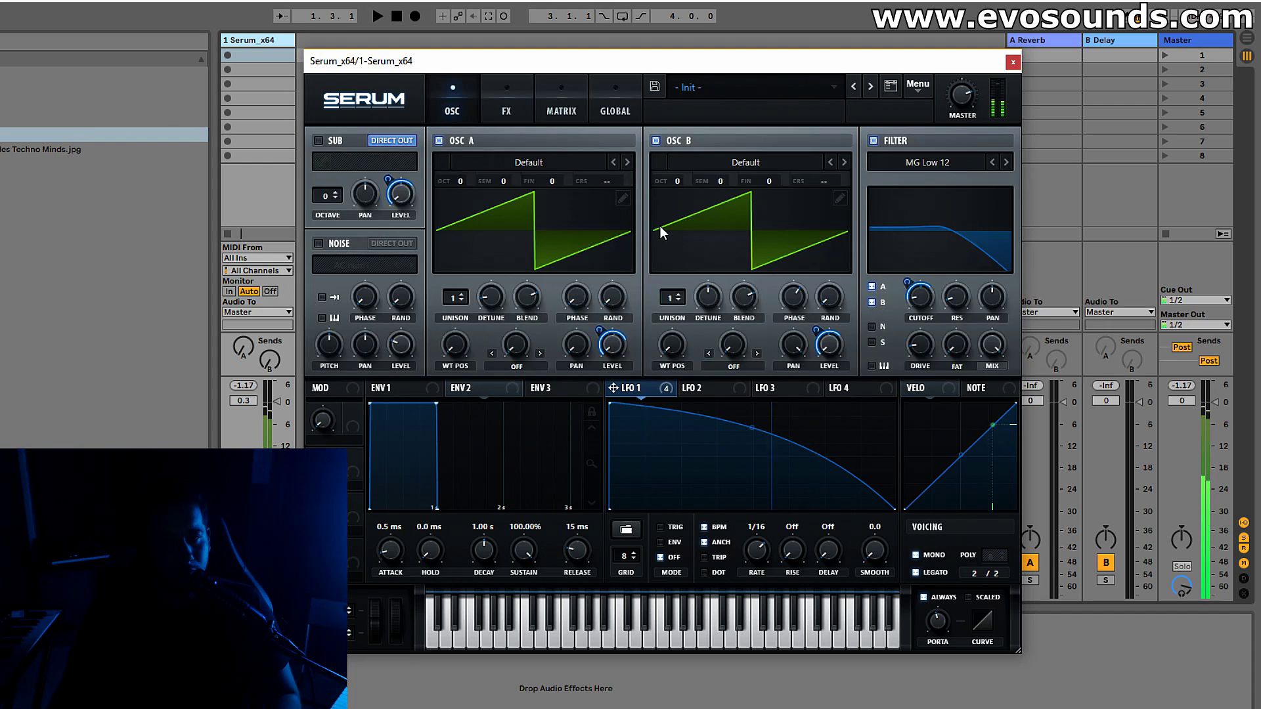
# Step: Lower the Serum track's volume to -2.6 dB and fine-tune the filter cutoff
pyautogui.moveTo(244, 401); pyautogui.dragTo(243, 420)
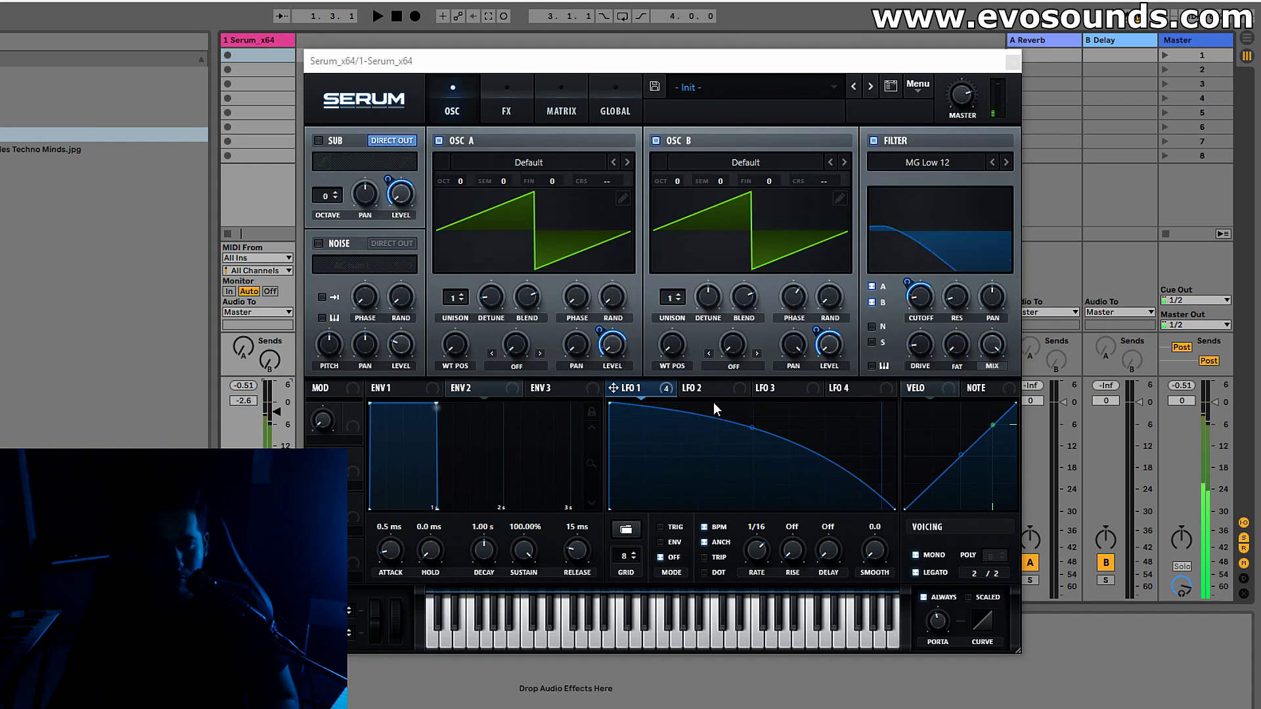
pyautogui.click(915, 291)
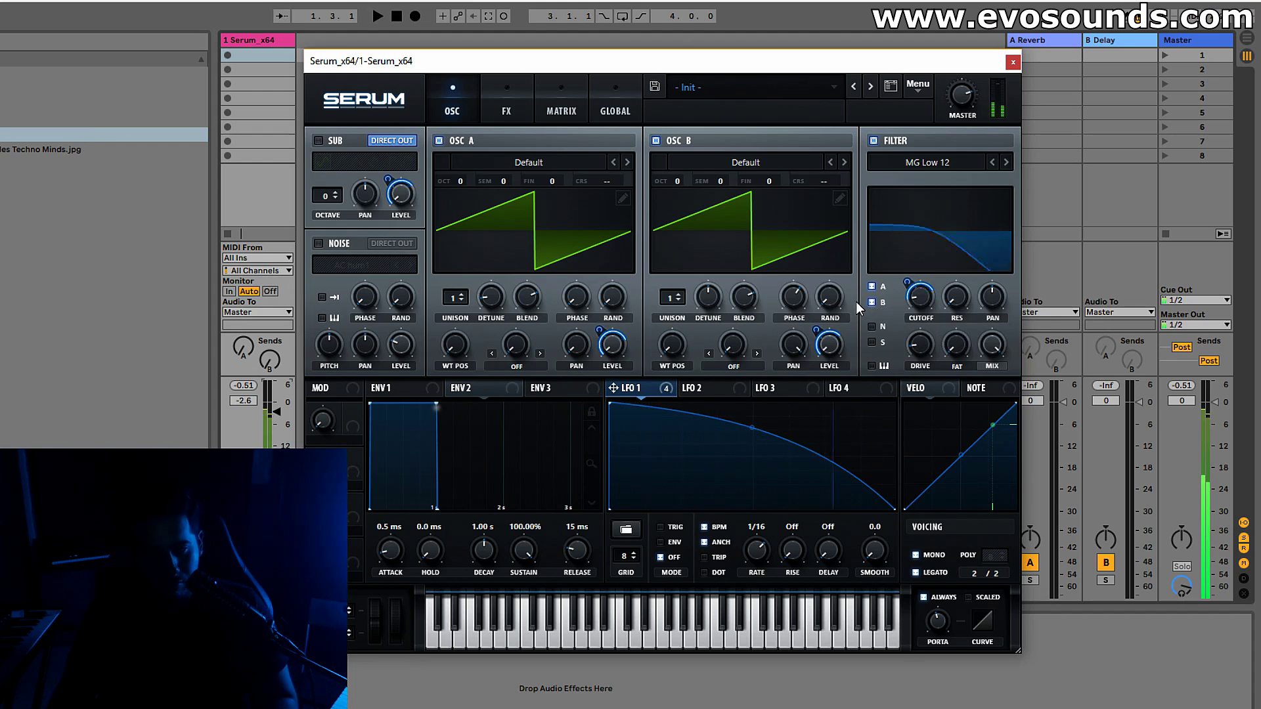
pyautogui.moveTo(846, 315)
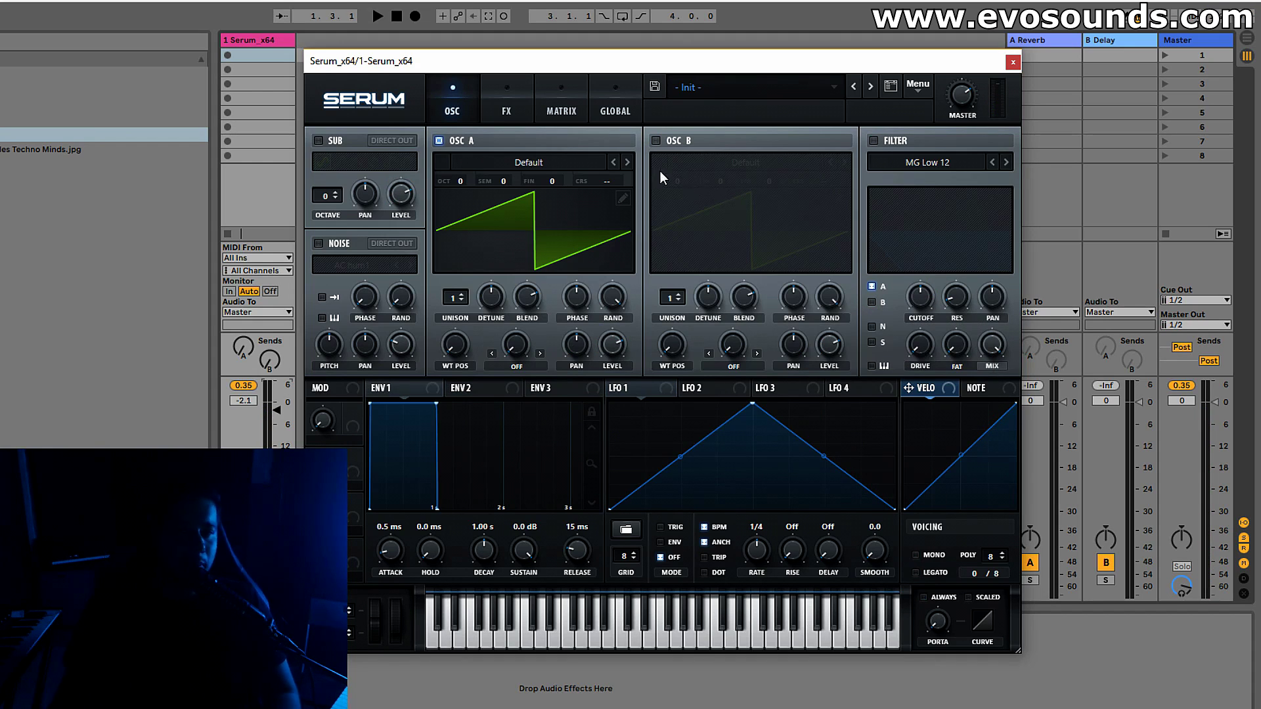
# Step: Load the Analog_BD_Sin wavetable in oscillator A, then enable oscillator B with the Basic Shapes wavetable
pyautogui.click(535, 161)
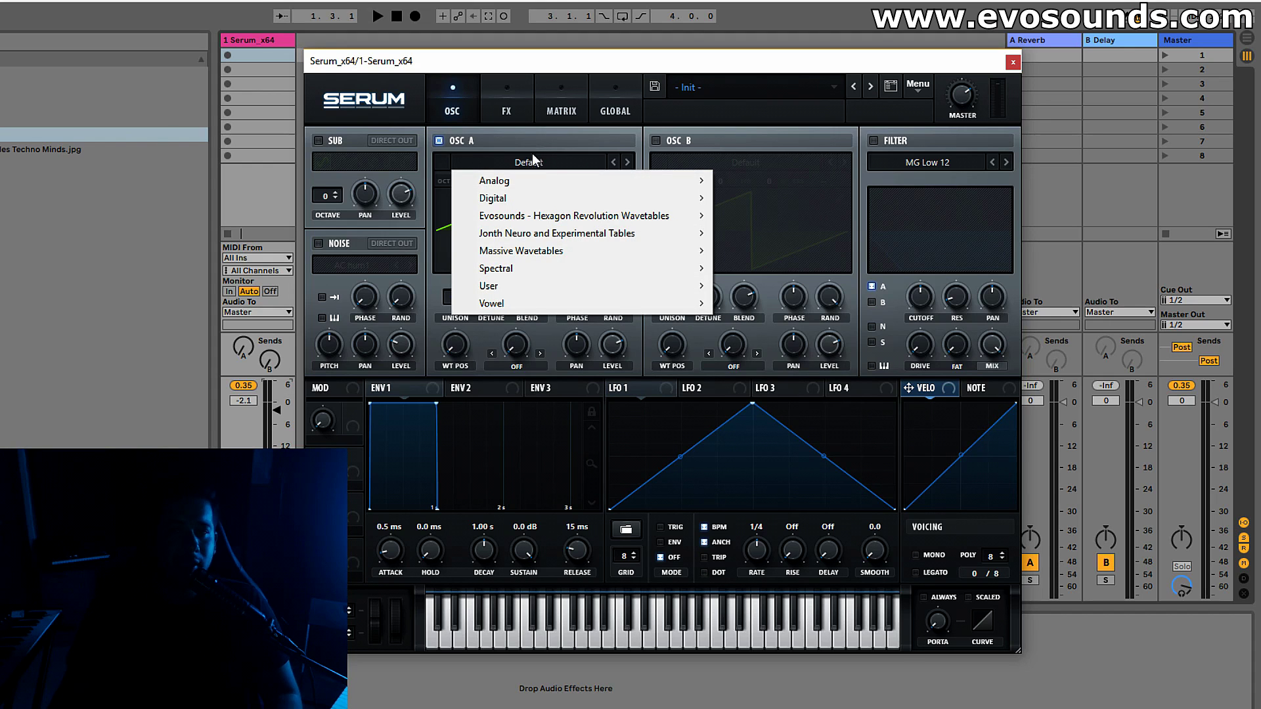
pyautogui.moveTo(657, 181)
pyautogui.click(755, 205)
pyautogui.click(655, 141)
pyautogui.click(687, 162)
pyautogui.moveTo(696, 180)
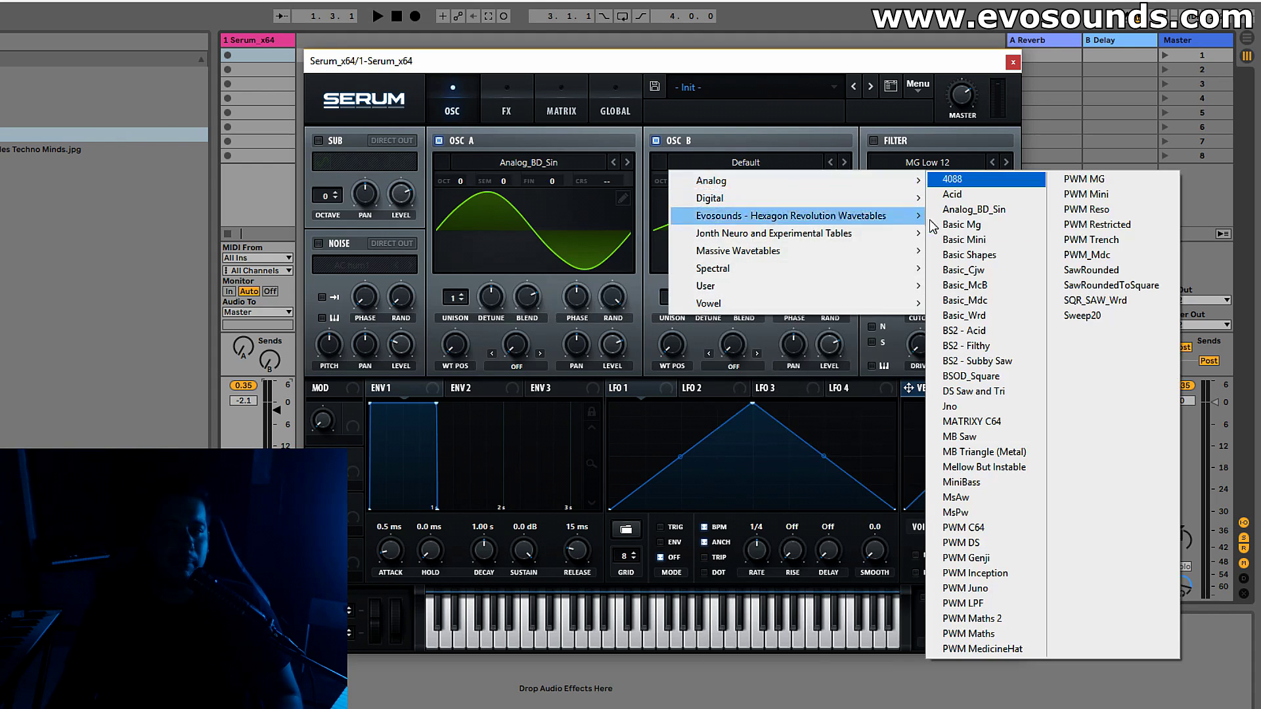
pyautogui.click(982, 255)
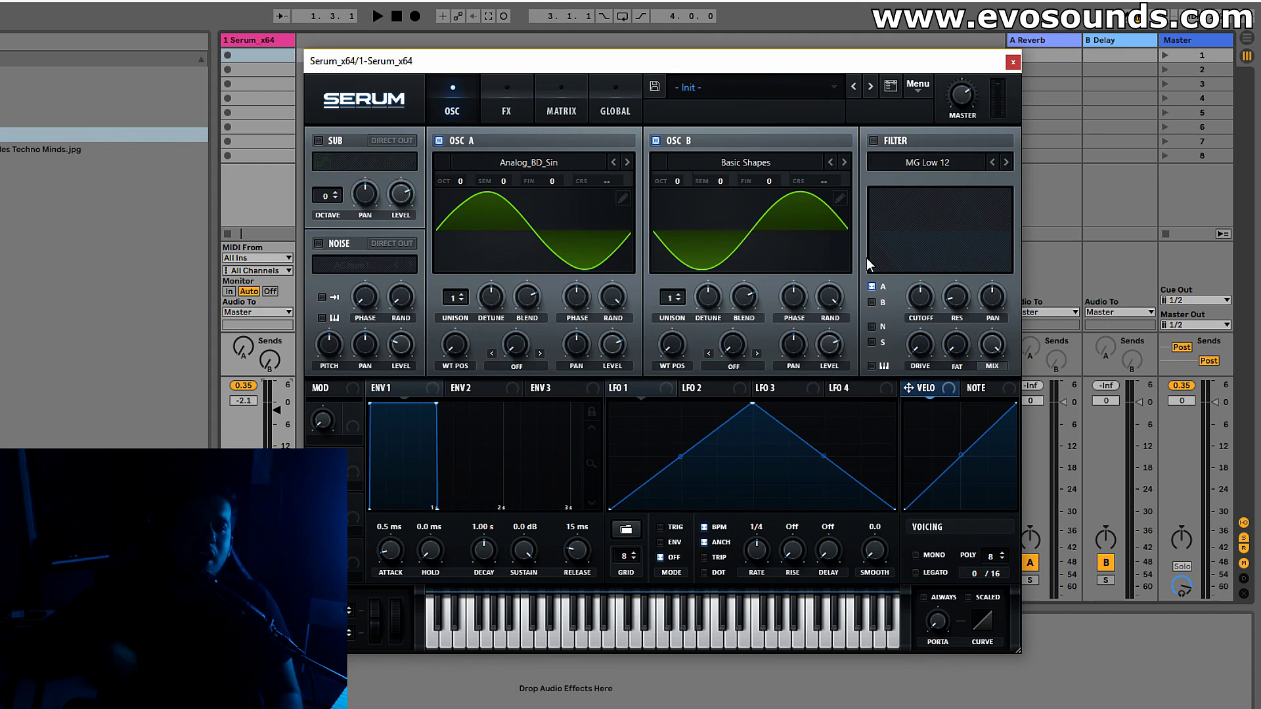
# Step: Set oscillator A's warp mode to FM (From B) with an amount of about 44%
pyautogui.click(535, 361)
pyautogui.click(525, 692)
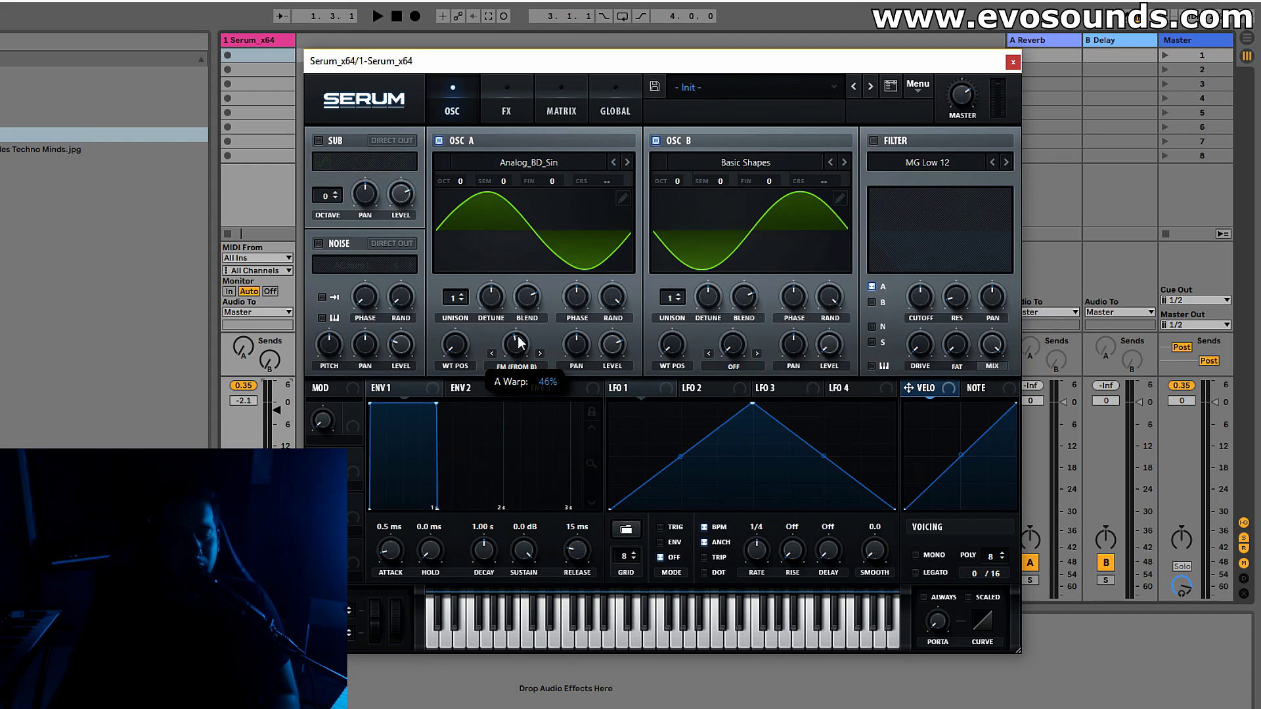
pyautogui.moveTo(518, 342); pyautogui.dragTo(513, 348)
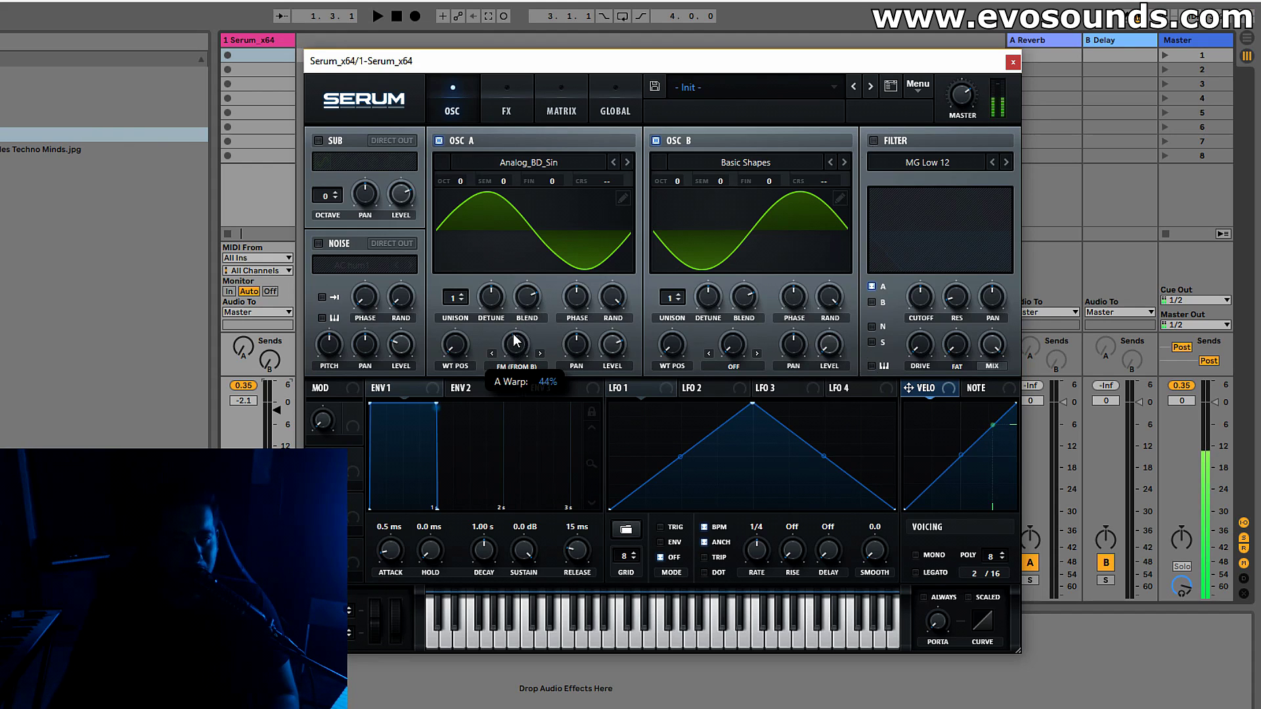
# Step: Turn on the filter, route oscillator B through it and lower the cutoff
pyautogui.click(873, 141)
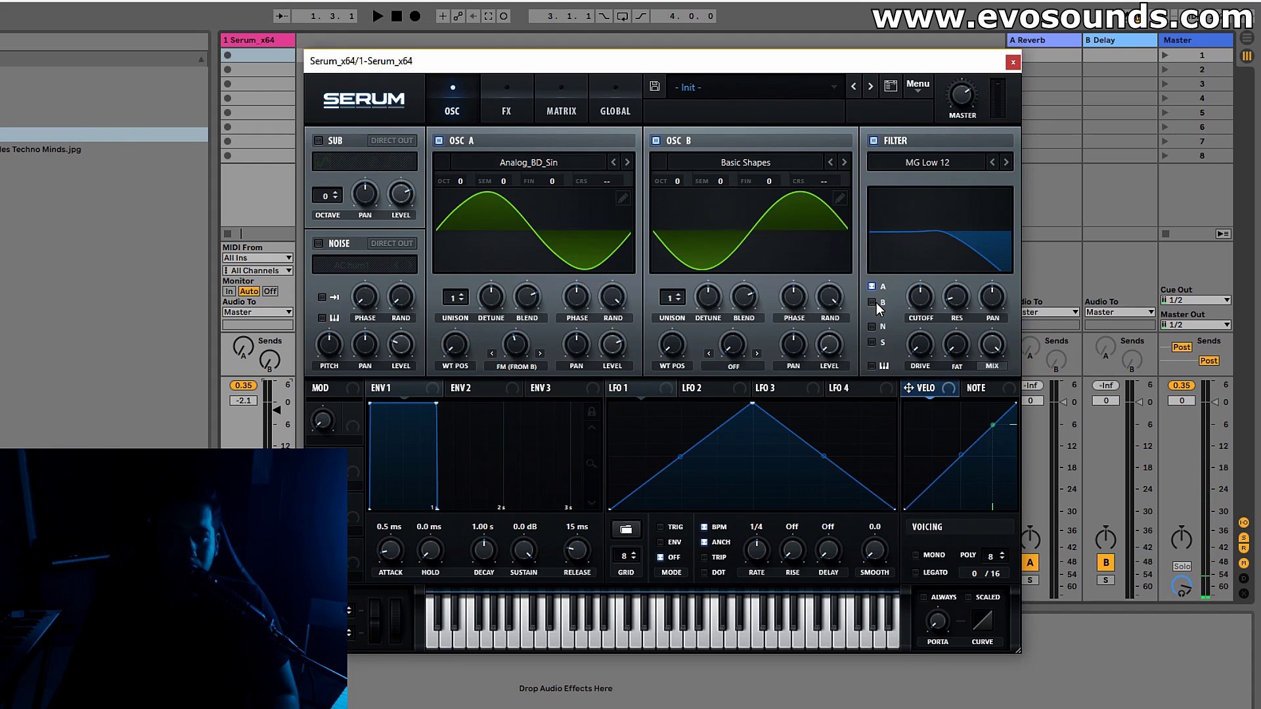
pyautogui.moveTo(948, 293); pyautogui.dragTo(948, 328)
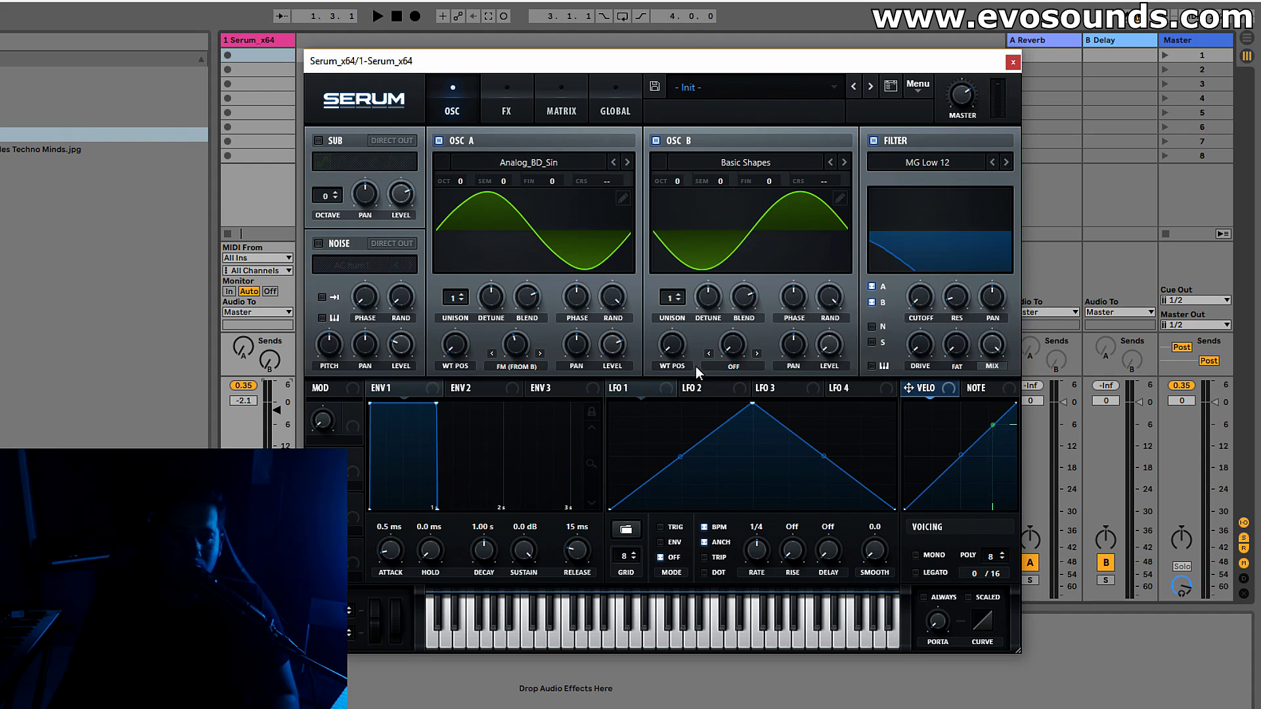
# Step: Shape envelope 1 with no sustain, 0.4 ms attack and 799 ms decay, and modulate the filter cutoff with it by about 52
pyautogui.moveTo(515, 565); pyautogui.dragTo(515, 611)
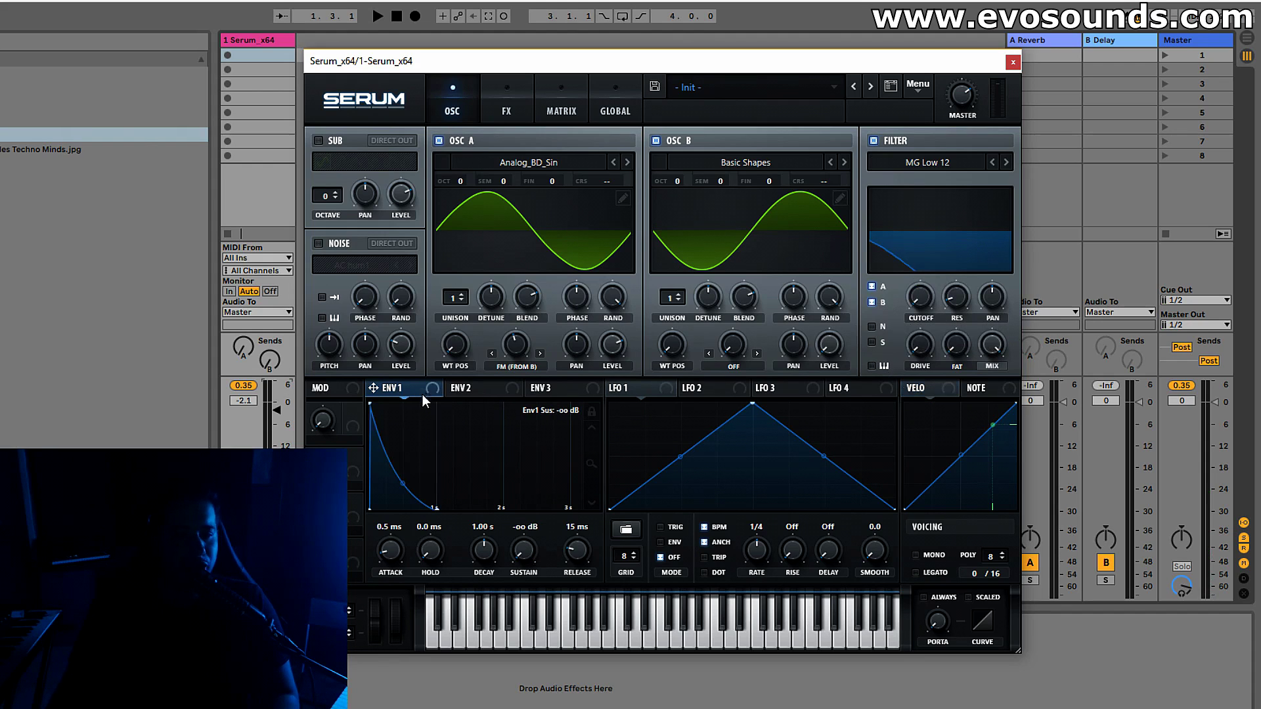
pyautogui.moveTo(392, 549)
pyautogui.mouseDown()
pyautogui.moveTo(408, 518)
pyautogui.moveTo(410, 565)
pyautogui.mouseUp()
pyautogui.moveTo(857, 334); pyautogui.dragTo(919, 298)
pyautogui.moveTo(388, 561); pyautogui.dragTo(387, 562)
pyautogui.moveTo(484, 553)
pyautogui.mouseDown()
pyautogui.moveTo(487, 565)
pyautogui.moveTo(486, 552)
pyautogui.mouseUp()
pyautogui.moveTo(907, 281); pyautogui.dragTo(898, 287)
pyautogui.moveTo(930, 363); pyautogui.dragTo(930, 355)
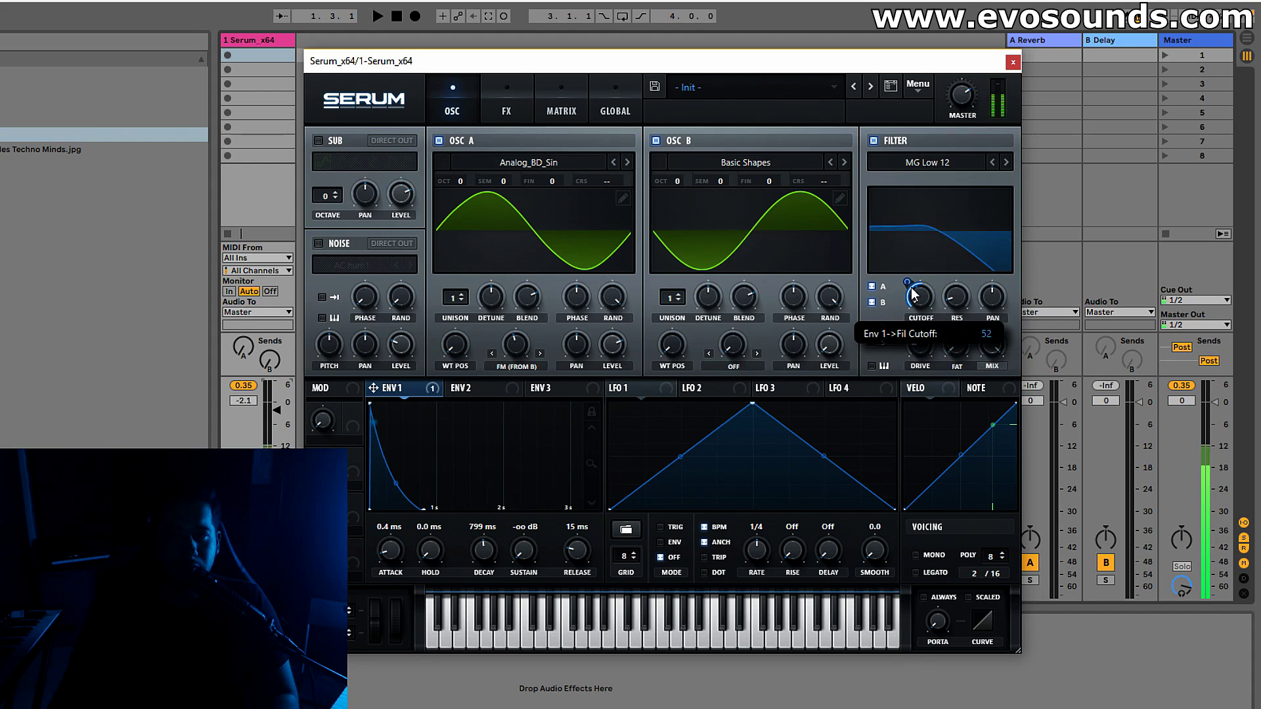
# Step: Change the filter type to MG Low 24 and fine-tune envelope 1's modulation of the cutoff
pyautogui.click(1005, 162)
pyautogui.click(1005, 162)
pyautogui.moveTo(908, 286); pyautogui.dragTo(908, 283)
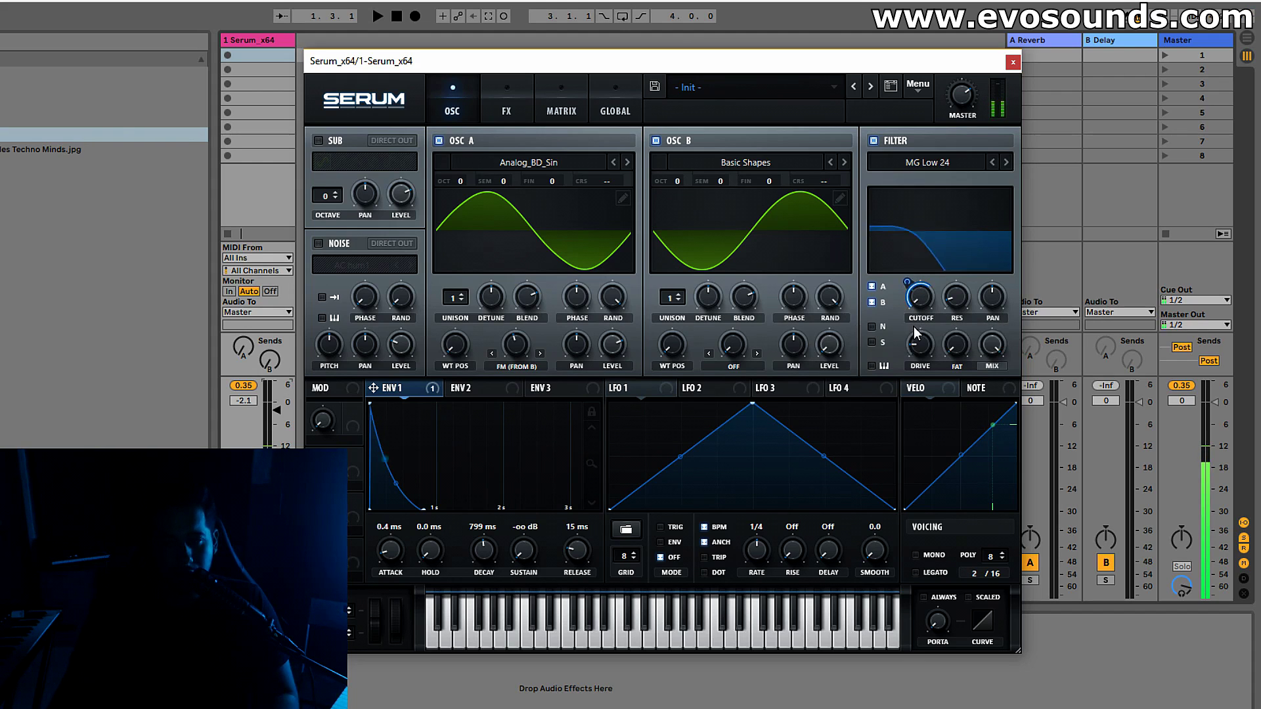
# Step: Enable mono, legato and the Always portamento option, and set oscillator B's octave to +1
pyautogui.click(916, 555)
pyautogui.click(915, 573)
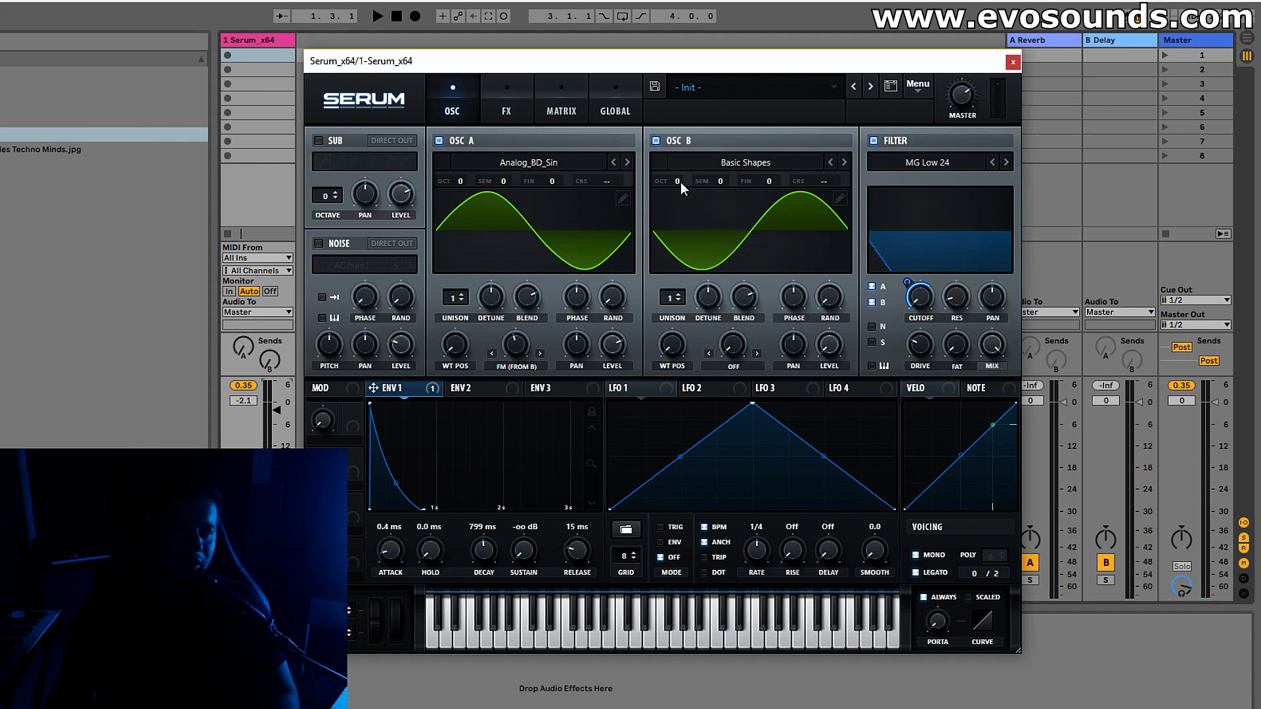
pyautogui.moveTo(681, 183); pyautogui.dragTo(687, 171)
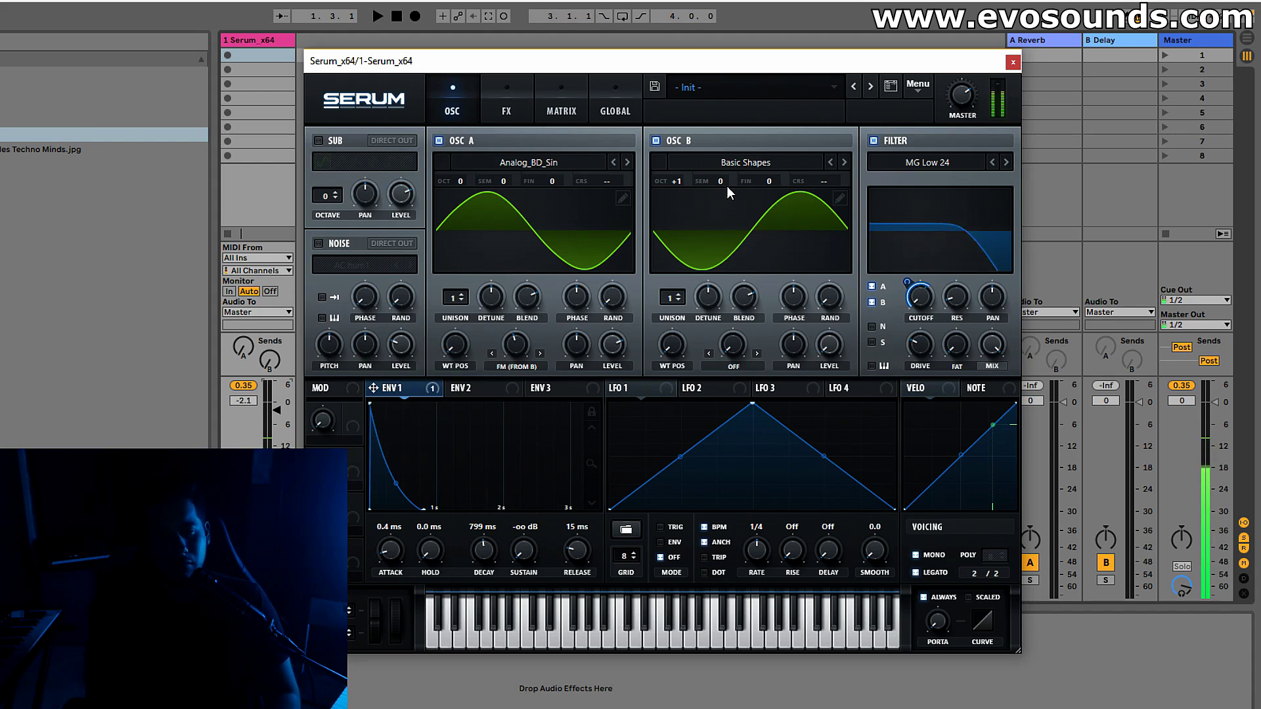
# Step: Add a hall reverb with about 14% mix and a 1.0 s decay
pyautogui.click(507, 98)
pyautogui.click(324, 311)
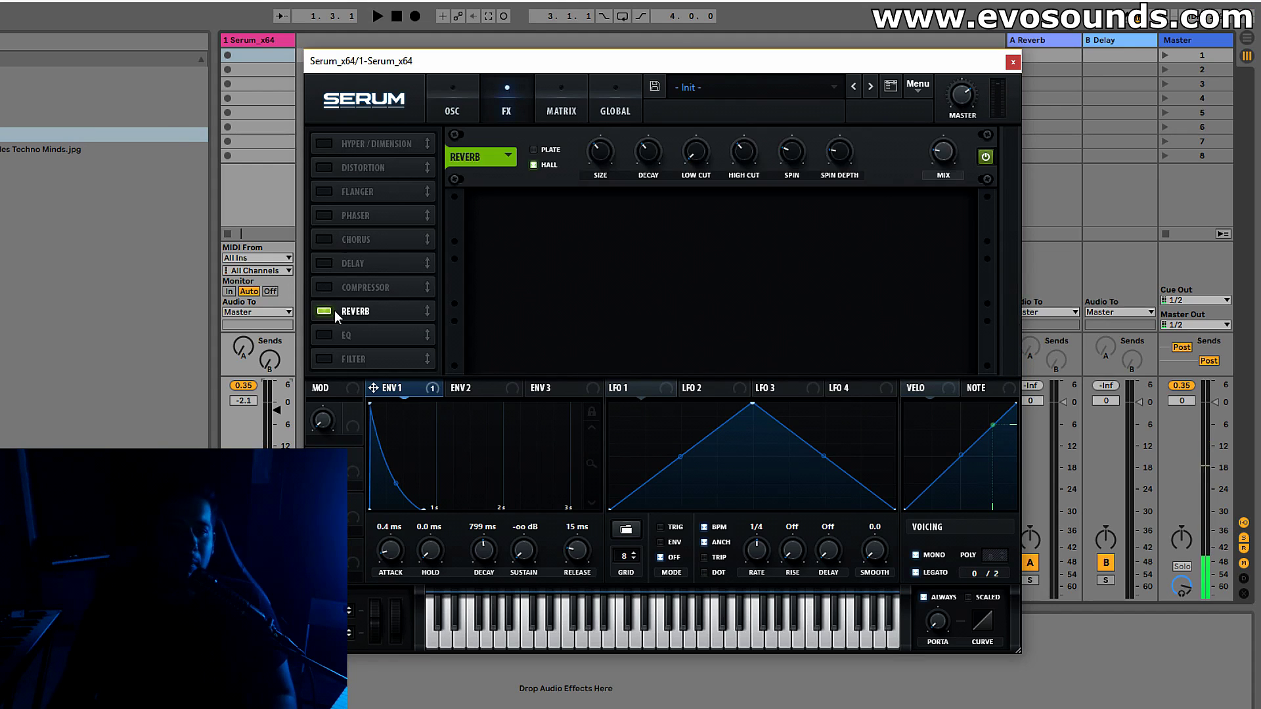
pyautogui.moveTo(931, 162); pyautogui.dragTo(932, 173)
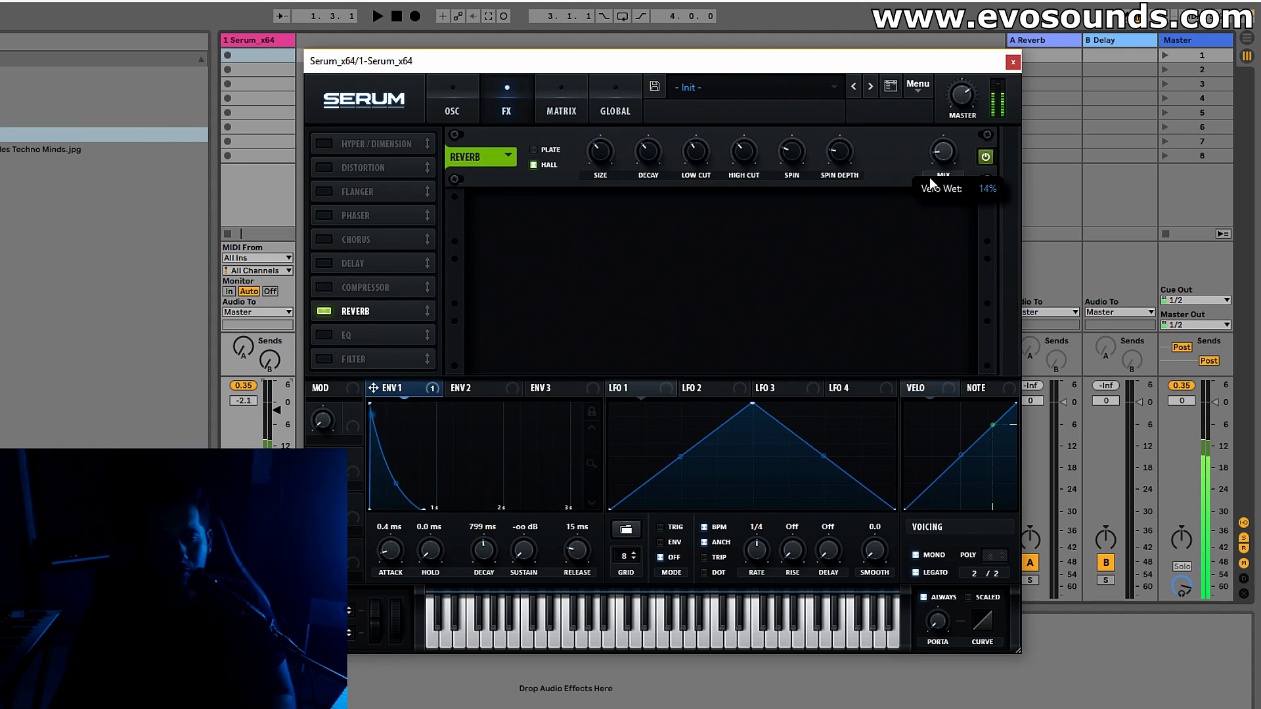
pyautogui.moveTo(643, 161)
pyautogui.mouseDown()
pyautogui.moveTo(616, 176)
pyautogui.moveTo(647, 160)
pyautogui.mouseUp()
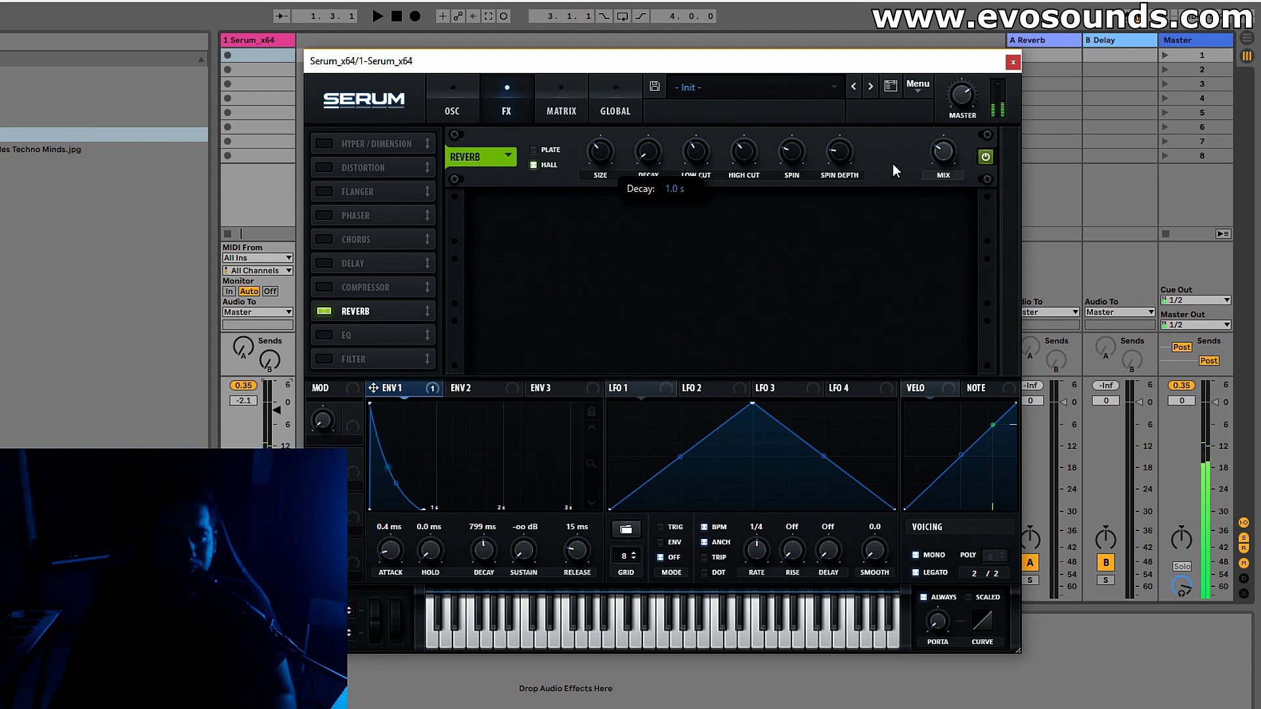
# Step: Add a multiband compressor, lowering its threshold and mix and setting the gain to about 4.1 dB
pyautogui.click(324, 288)
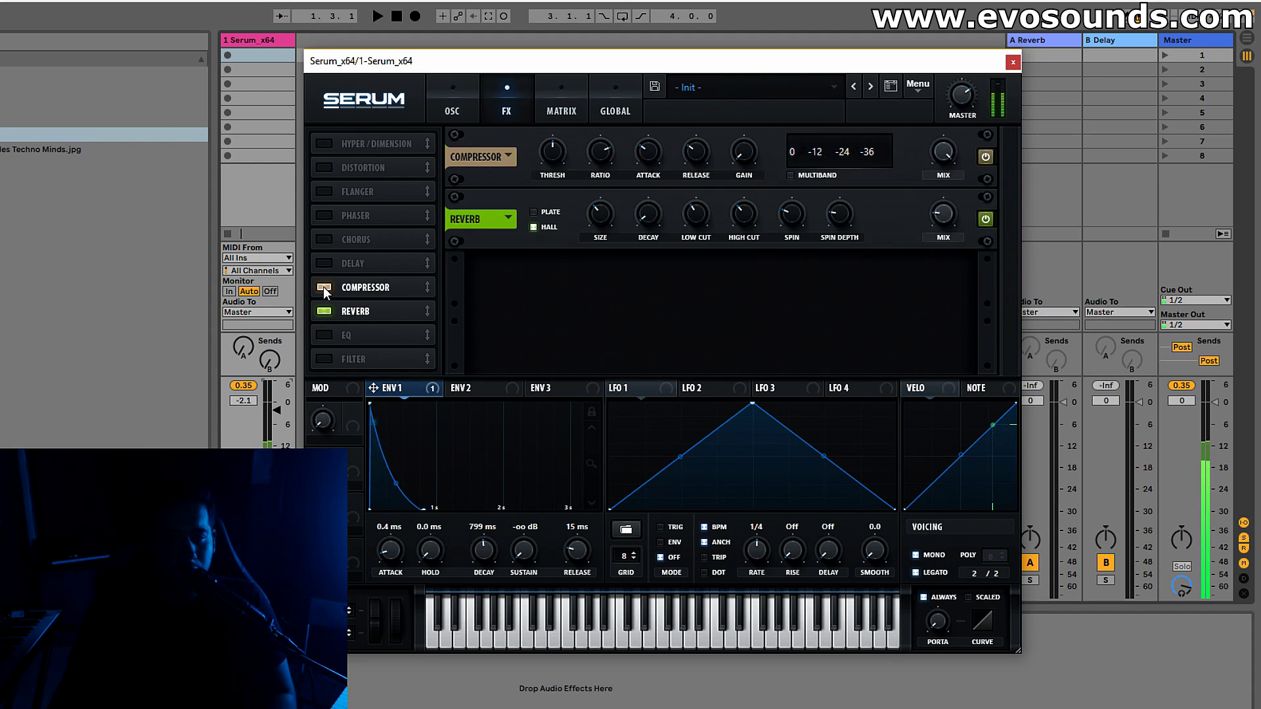
pyautogui.click(789, 175)
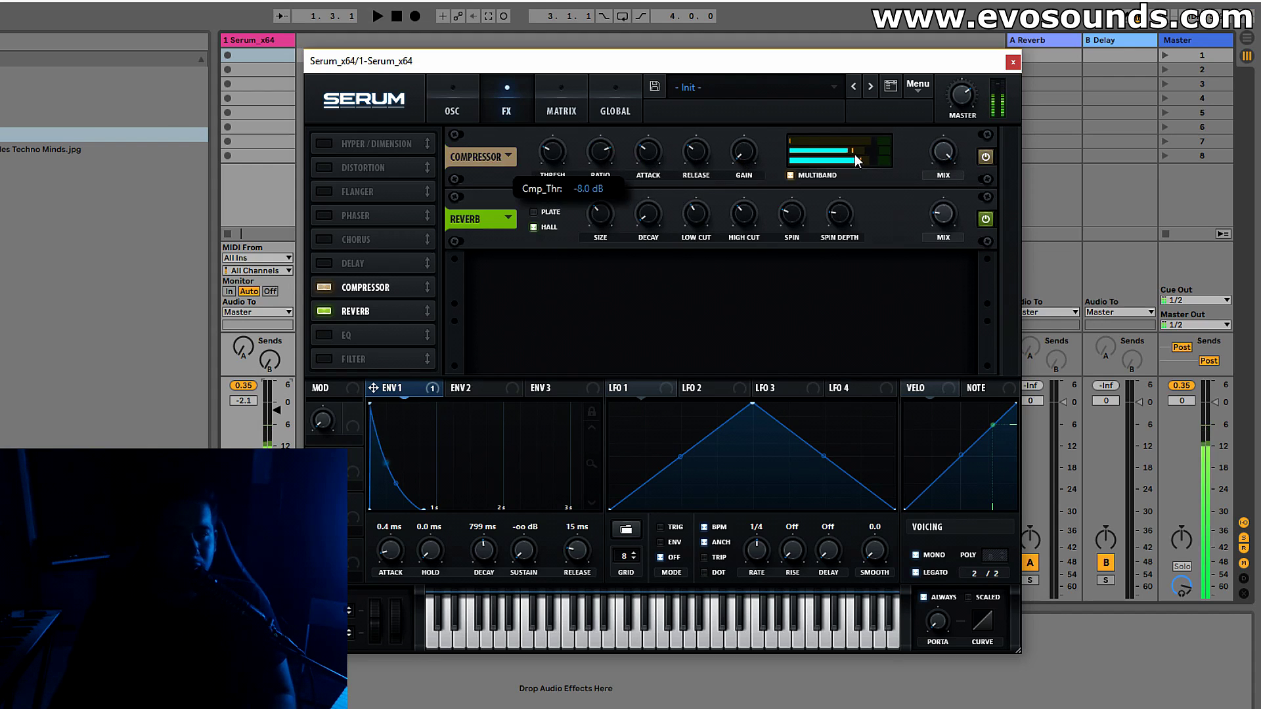
pyautogui.moveTo(918, 171); pyautogui.dragTo(847, 164)
pyautogui.moveTo(552, 147)
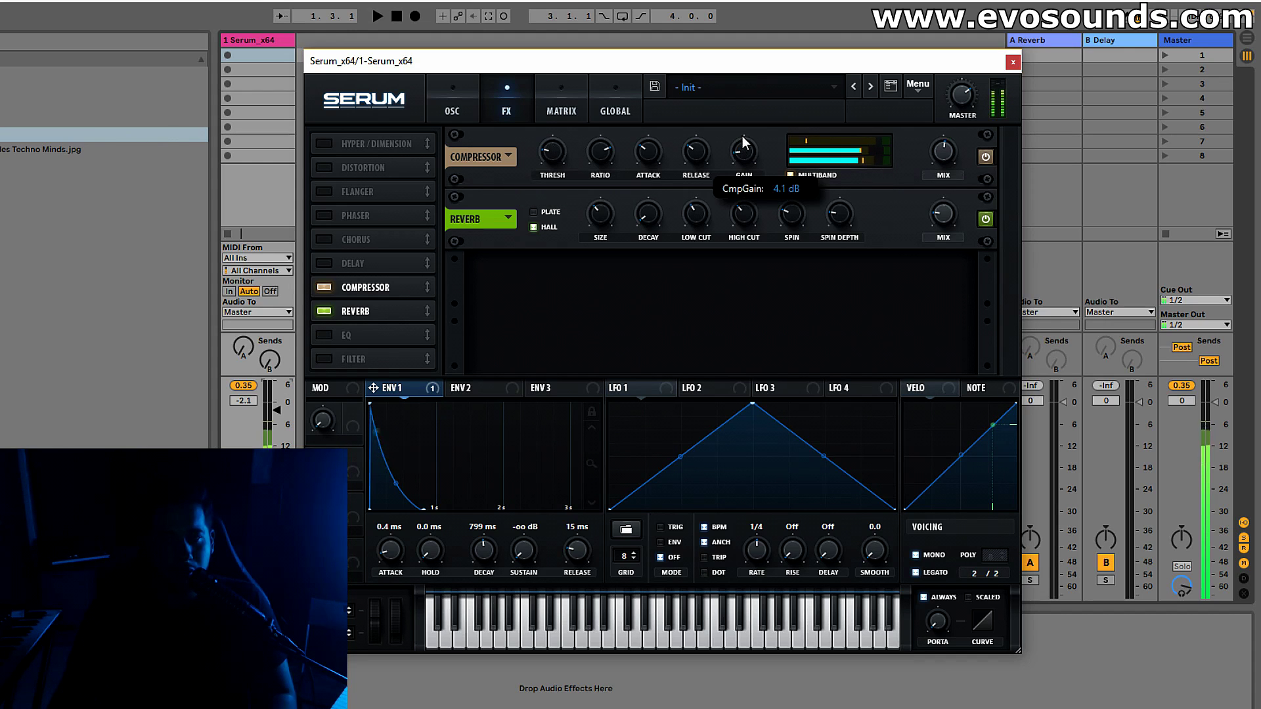
# Step: Set envelope 1's attack to 1.1 ms and its release to 26 ms
pyautogui.click(449, 113)
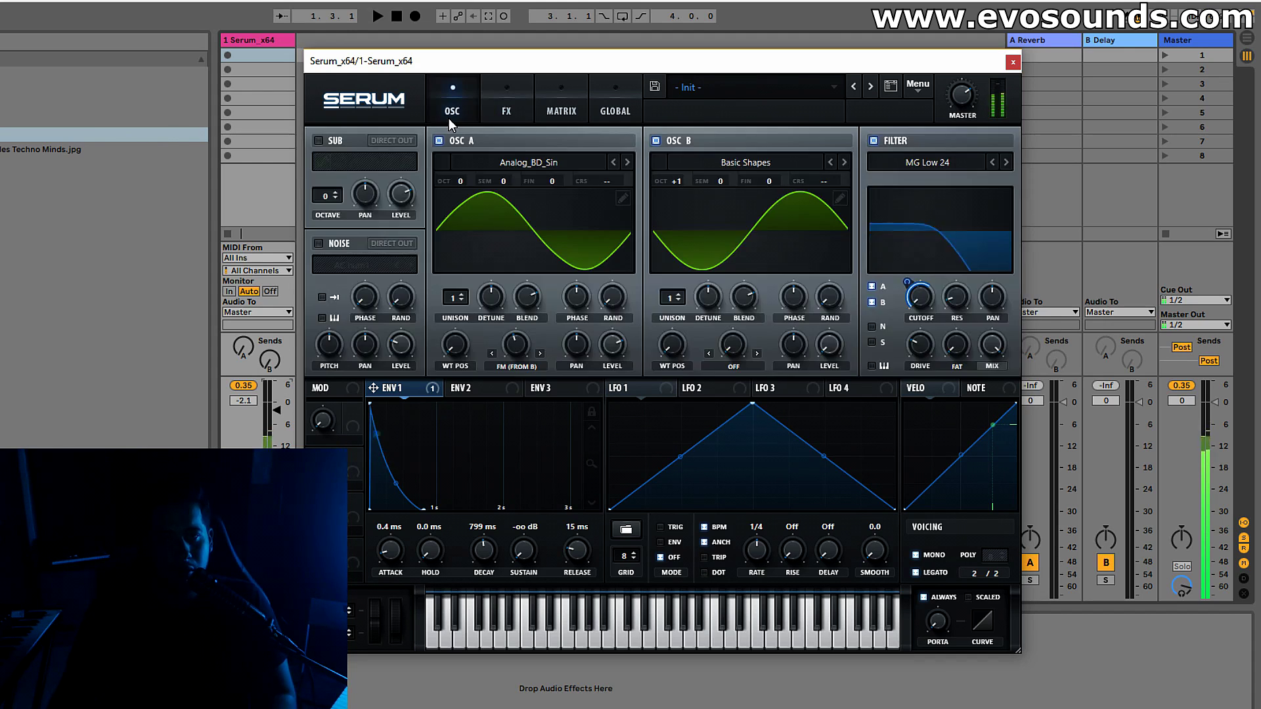
pyautogui.click(871, 287)
pyautogui.moveTo(390, 549); pyautogui.dragTo(390, 545)
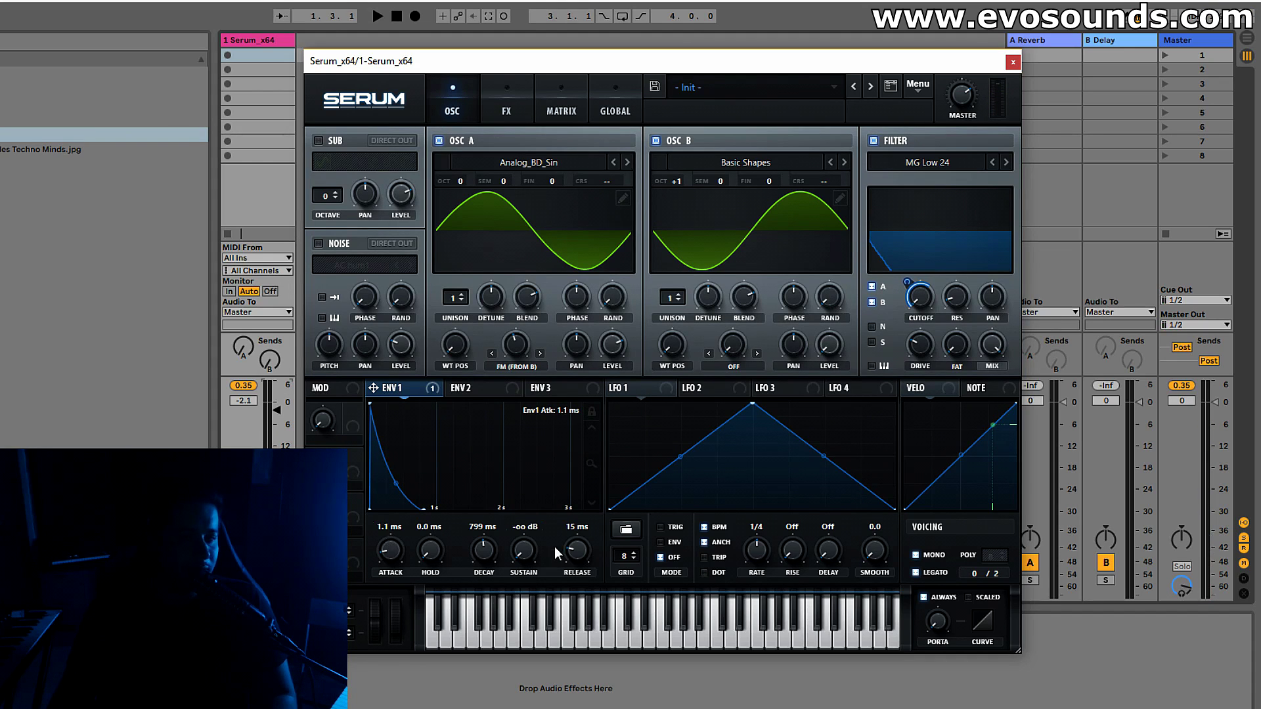
pyautogui.moveTo(576, 557); pyautogui.dragTo(576, 553)
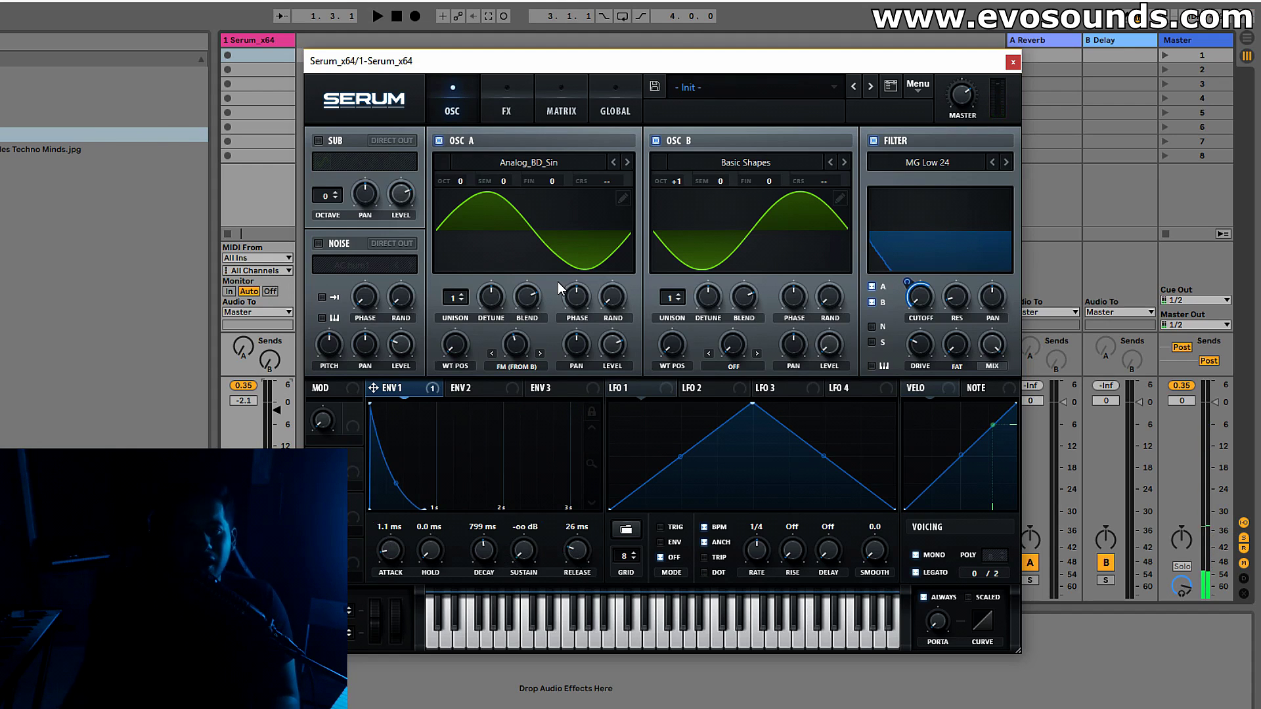
# Step: Fine-tune the compressor's attack and threshold, and raise its gain to about 7.9 dB
pyautogui.click(506, 105)
pyautogui.moveTo(648, 152)
pyautogui.mouseDown()
pyautogui.moveTo(669, 96)
pyautogui.moveTo(667, 141)
pyautogui.mouseUp()
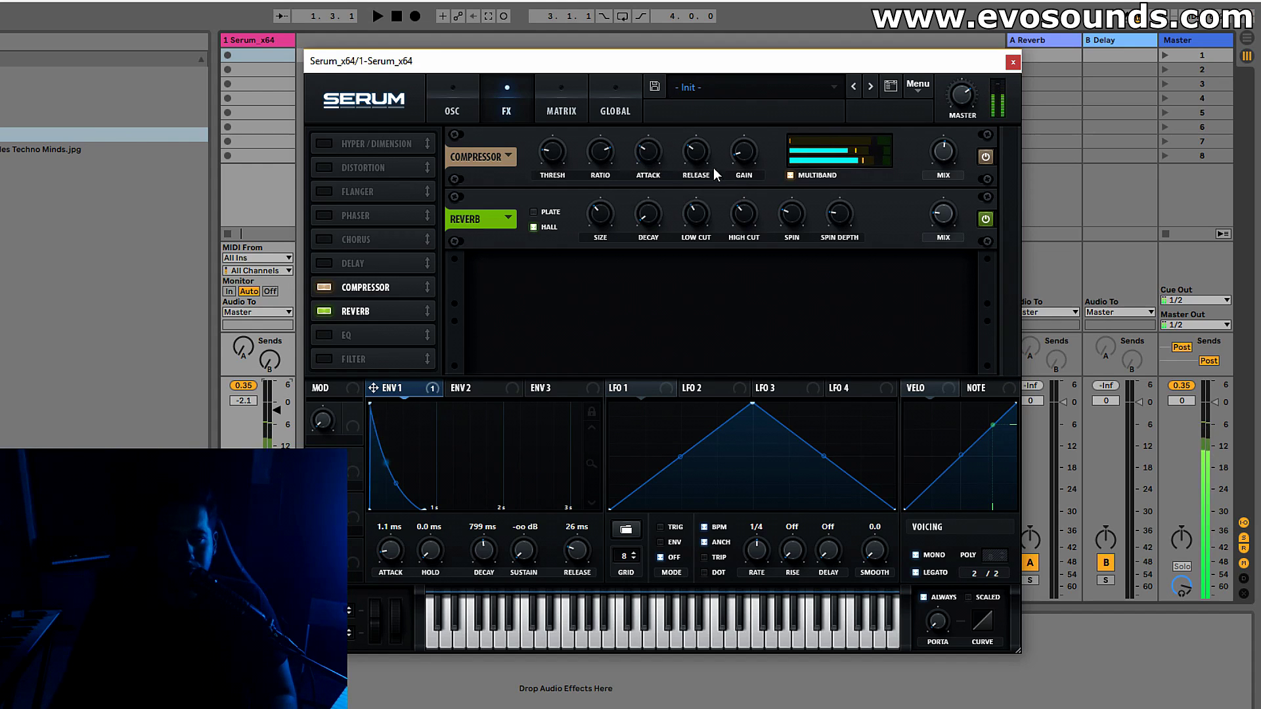
pyautogui.moveTo(566, 150); pyautogui.dragTo(565, 138)
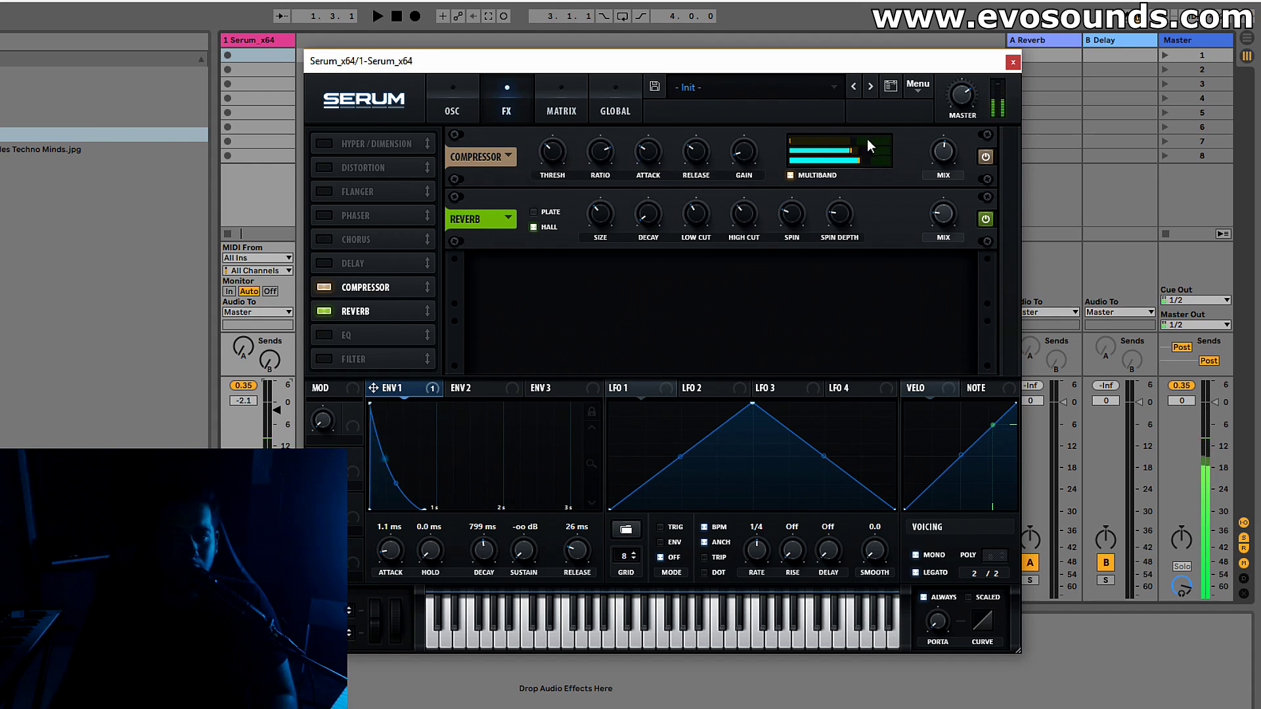
pyautogui.moveTo(751, 146)
pyautogui.mouseDown()
pyautogui.moveTo(763, 128)
pyautogui.moveTo(750, 141)
pyautogui.mouseUp()
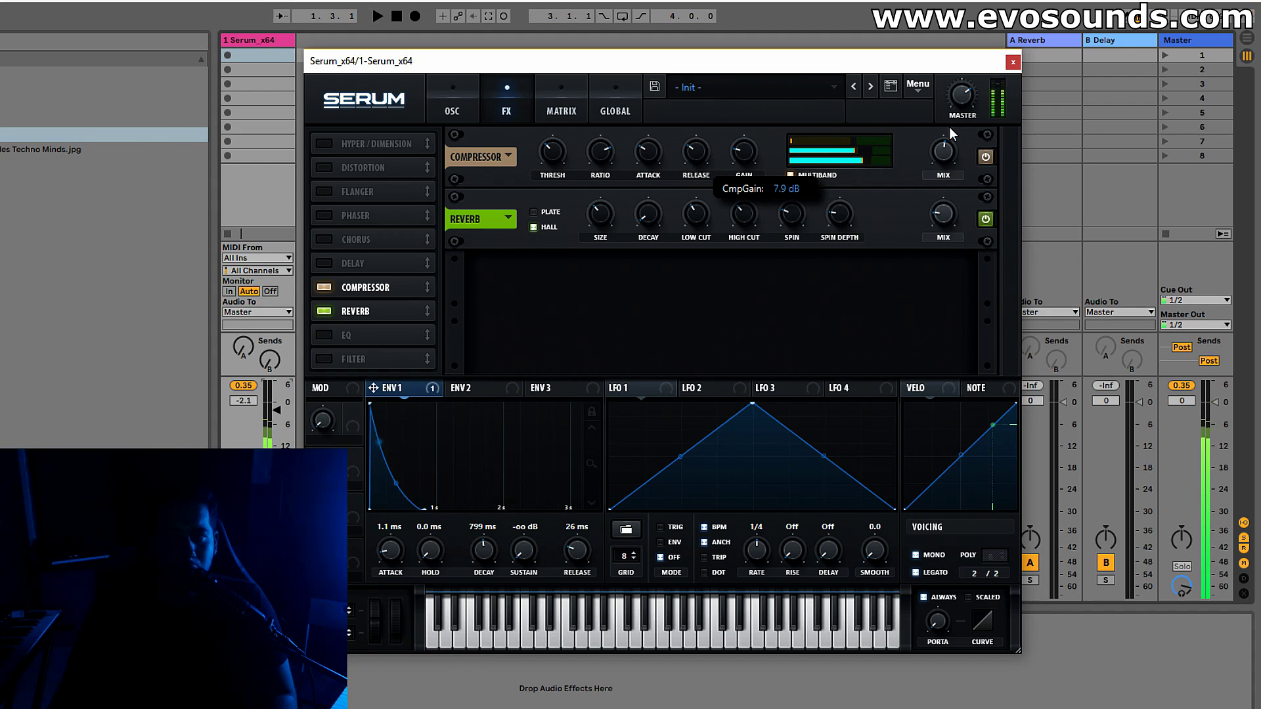
pyautogui.moveTo(948, 107)
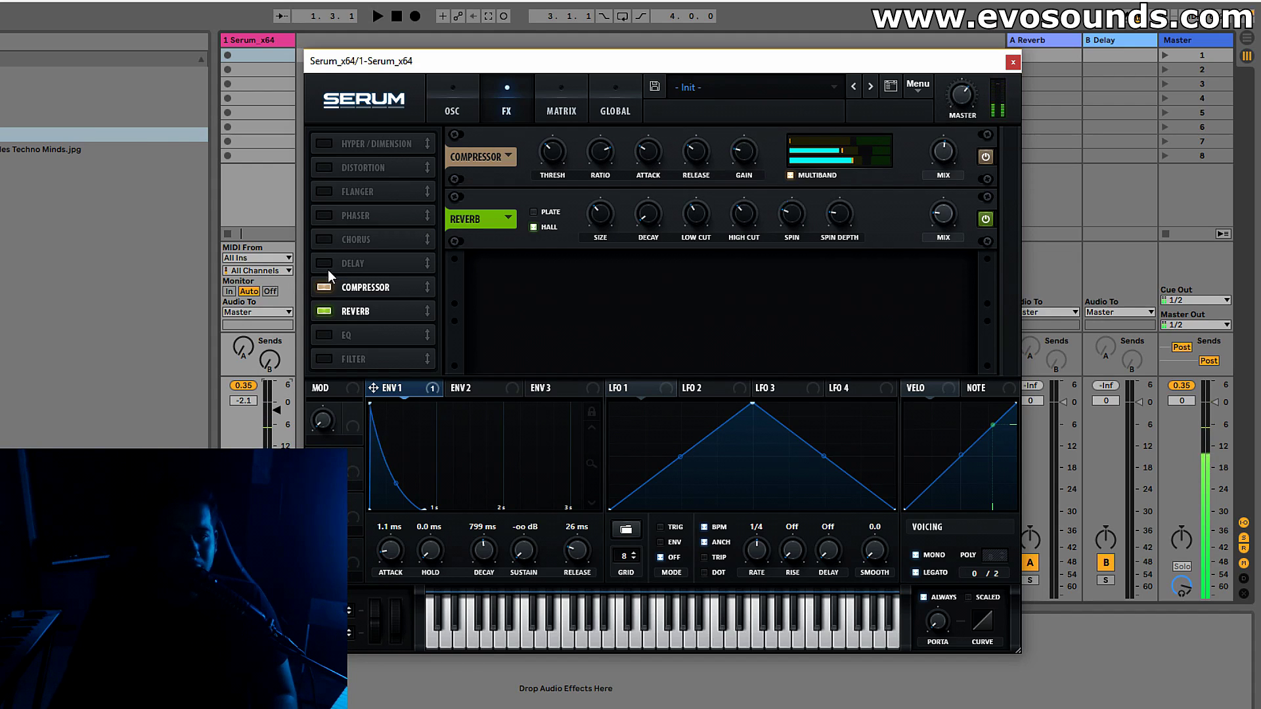
# Step: Re-enable the compressor without multiband at 14.3 dB gain, and raise the Serum track's volume to 0.3 dB
pyautogui.click(326, 289)
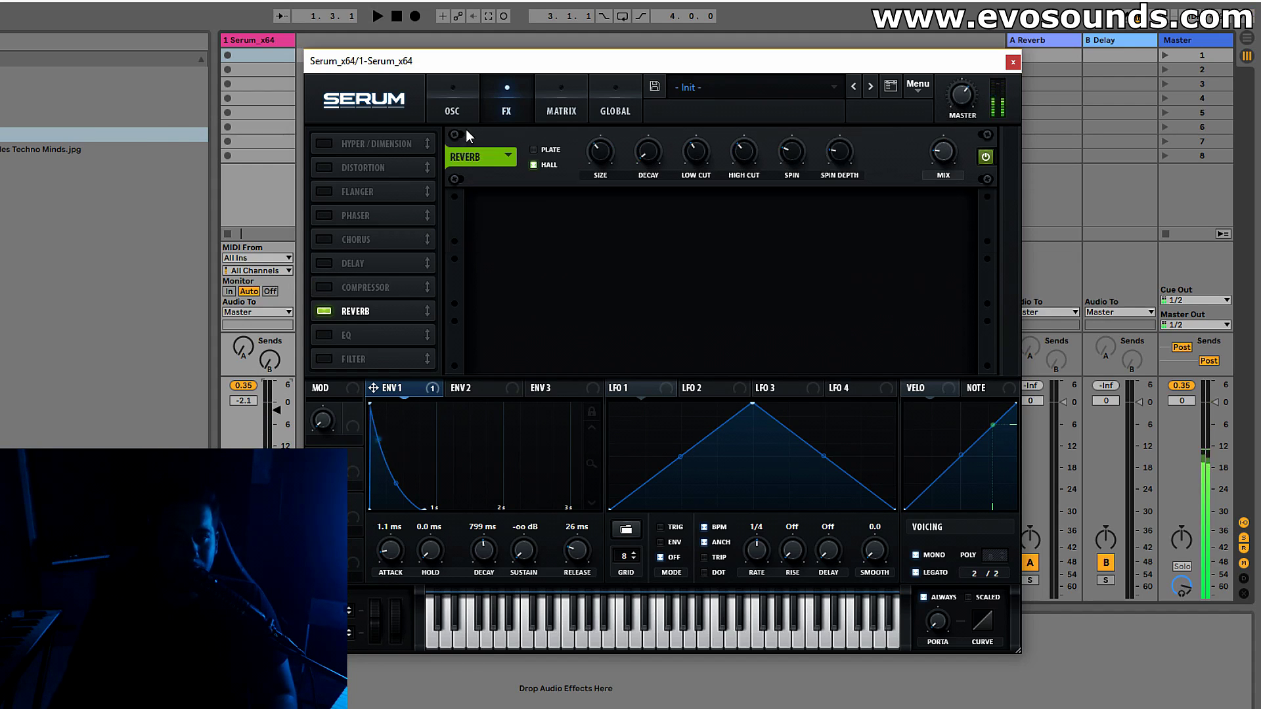
pyautogui.click(455, 109)
pyautogui.click(482, 106)
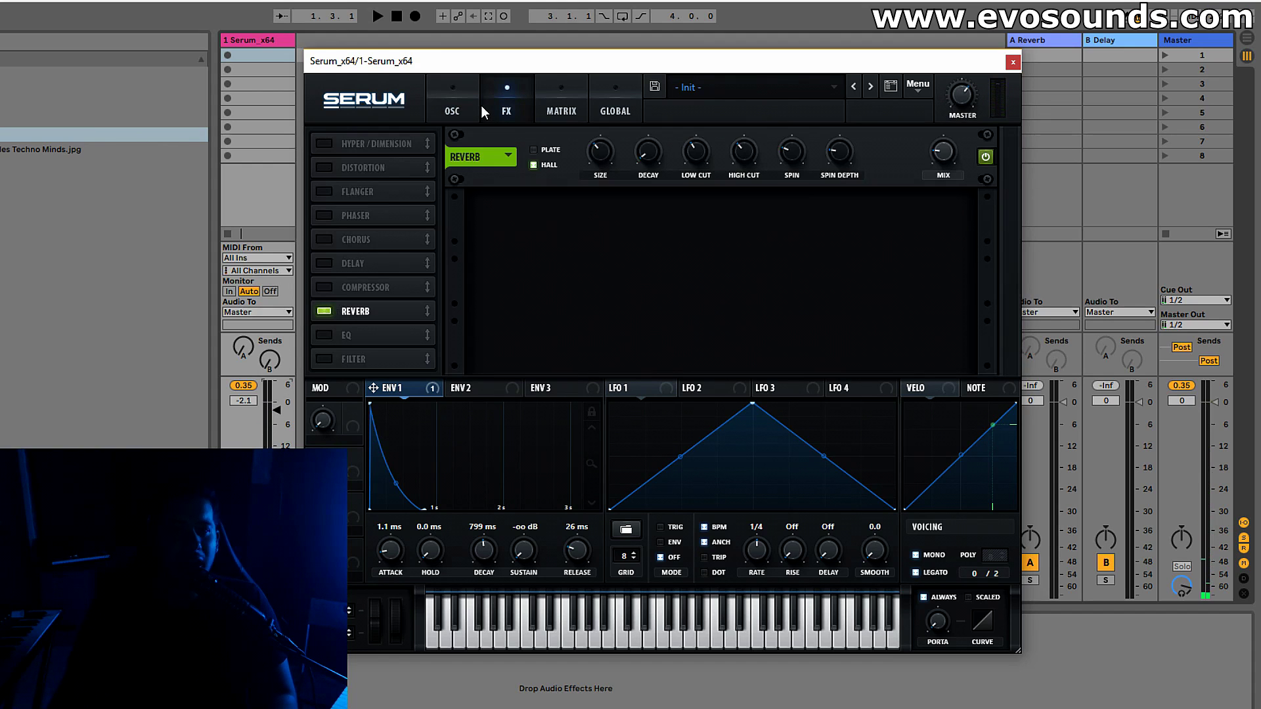
pyautogui.click(324, 287)
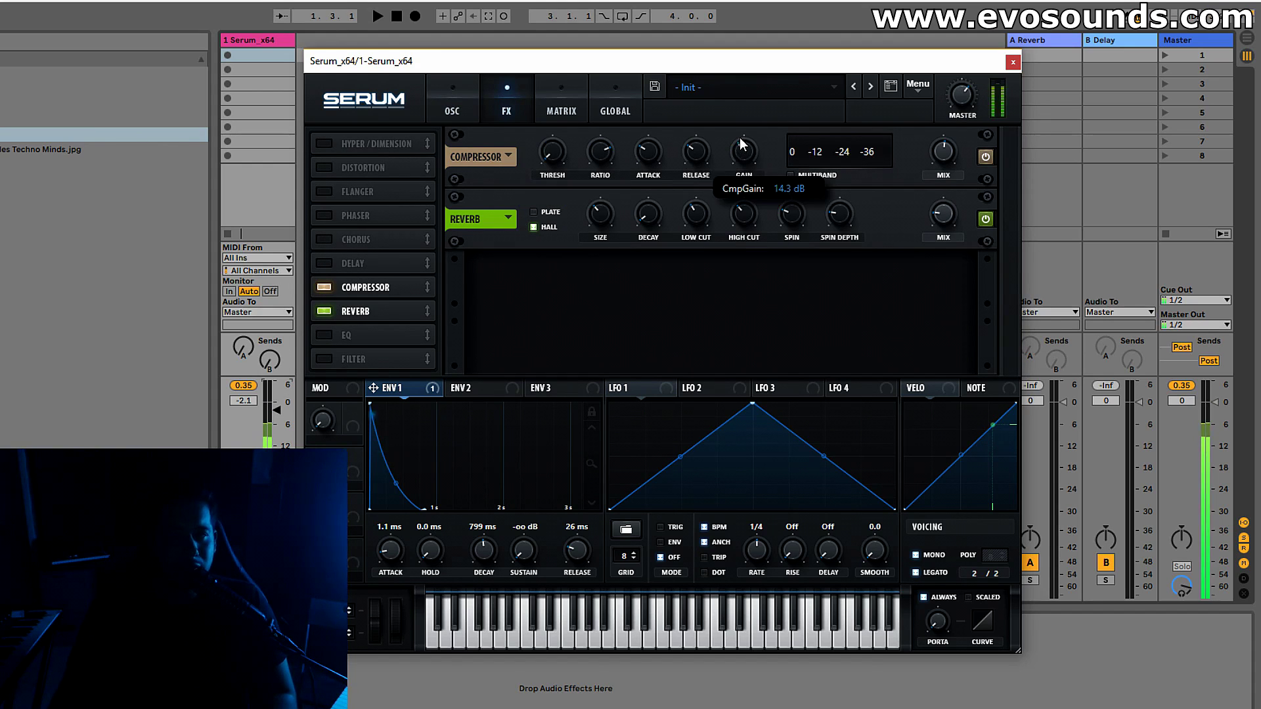
pyautogui.moveTo(289, 401); pyautogui.dragTo(286, 402)
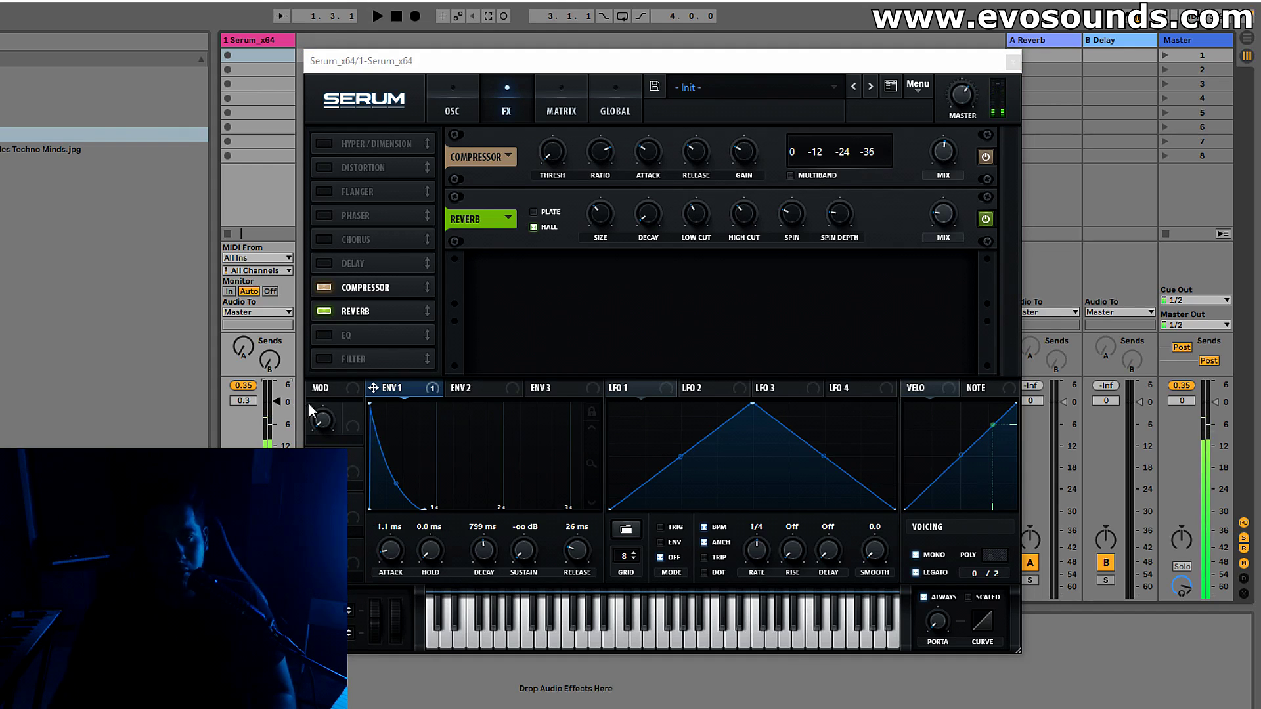
# Step: Set envelope 1's cutoff modulation to about 65 and oscillator A's FM warp amount to about 43%
pyautogui.click(460, 117)
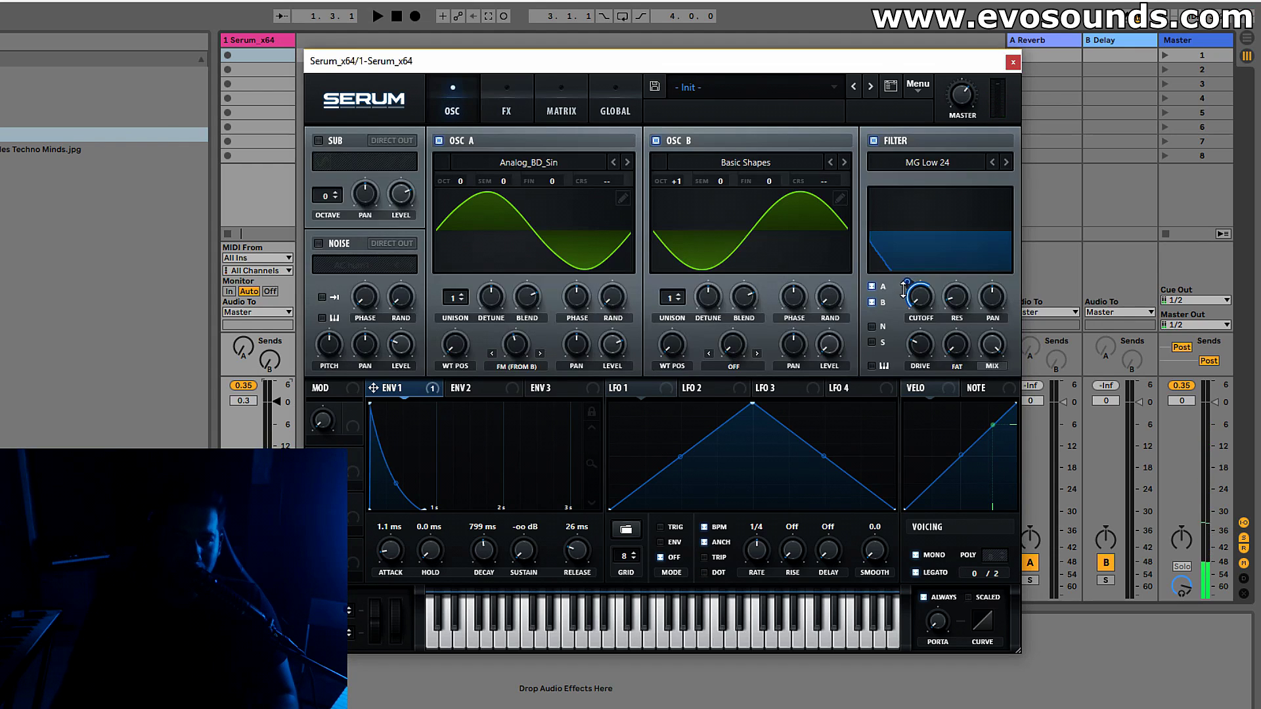
pyautogui.moveTo(903, 289); pyautogui.dragTo(908, 282)
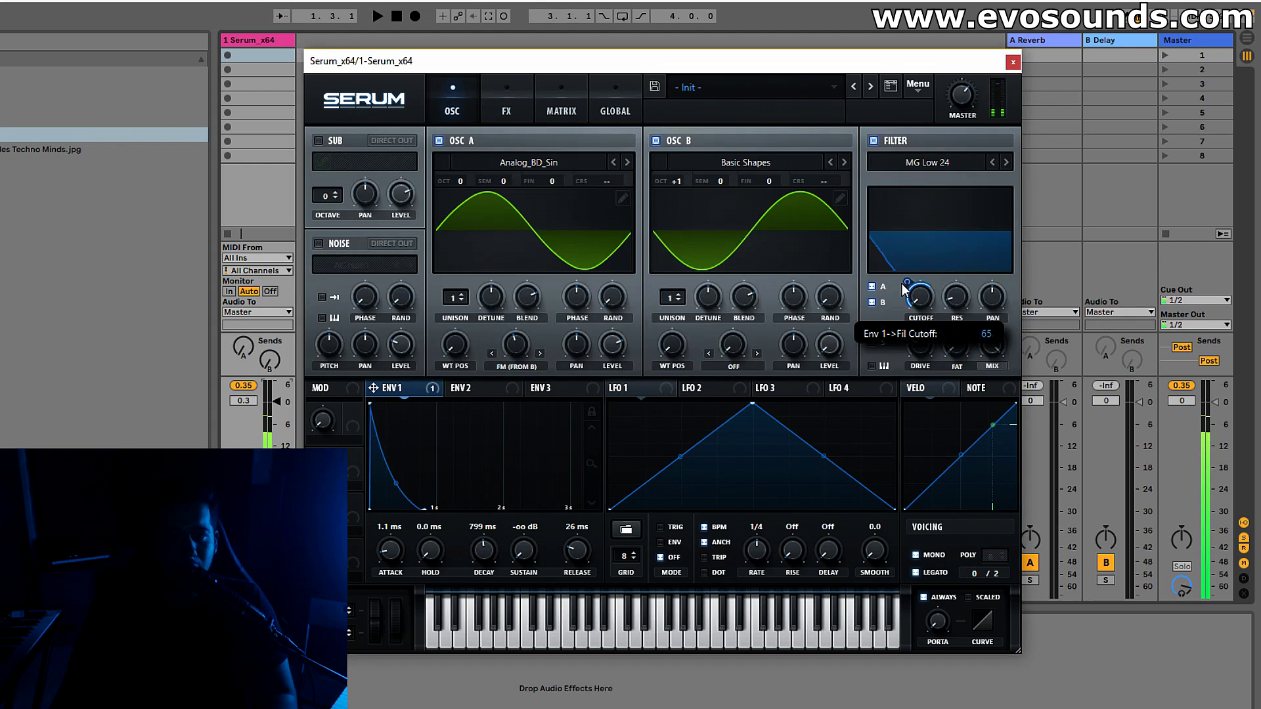
pyautogui.moveTo(522, 341); pyautogui.dragTo(504, 352)
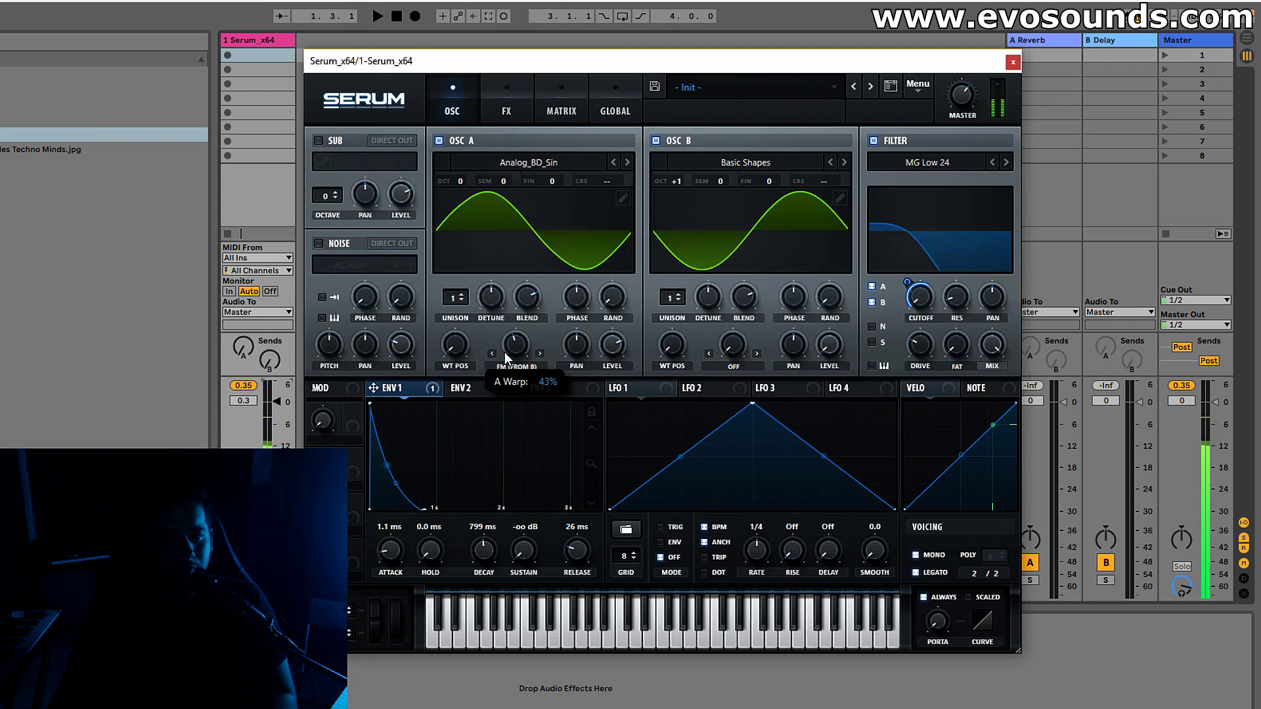
# Step: Modulate oscillator A's FM warp with envelope 2 at 307 ms decay and 0% sustain, and set oscillator B's octave to +2
pyautogui.click(480, 388)
pyautogui.moveTo(484, 551); pyautogui.dragTo(486, 404)
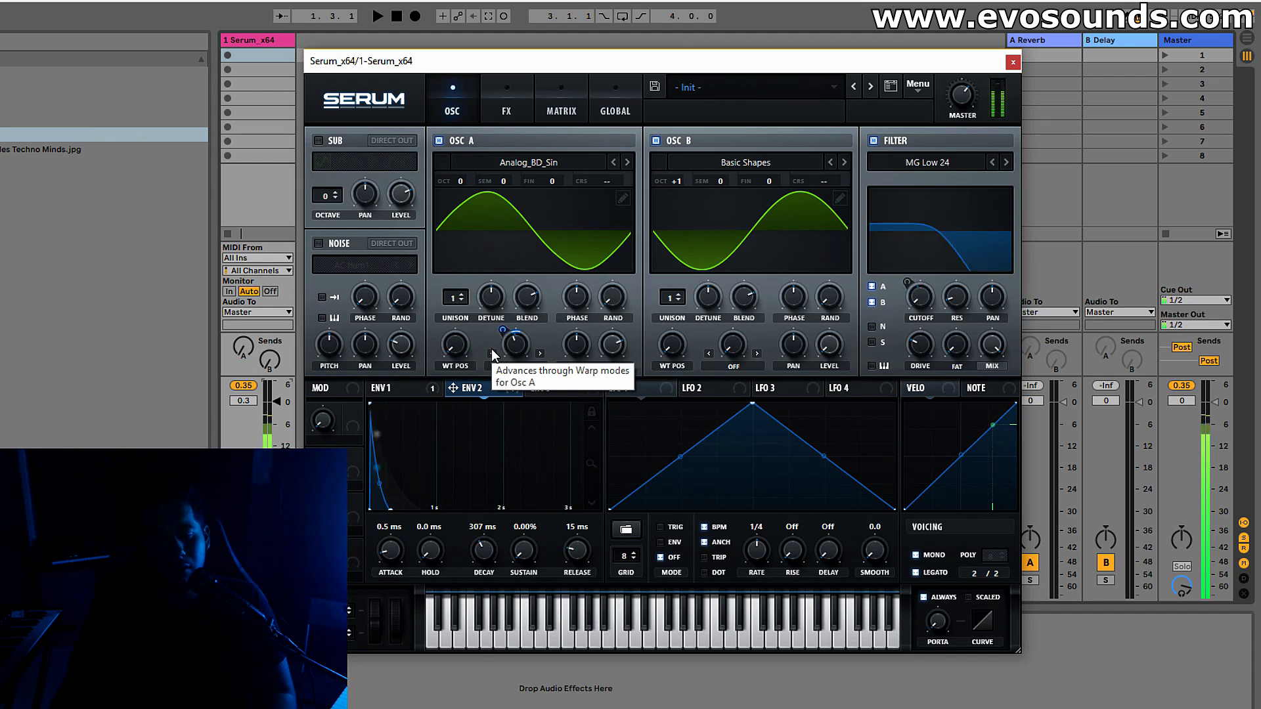
pyautogui.moveTo(676, 189); pyautogui.dragTo(684, 162)
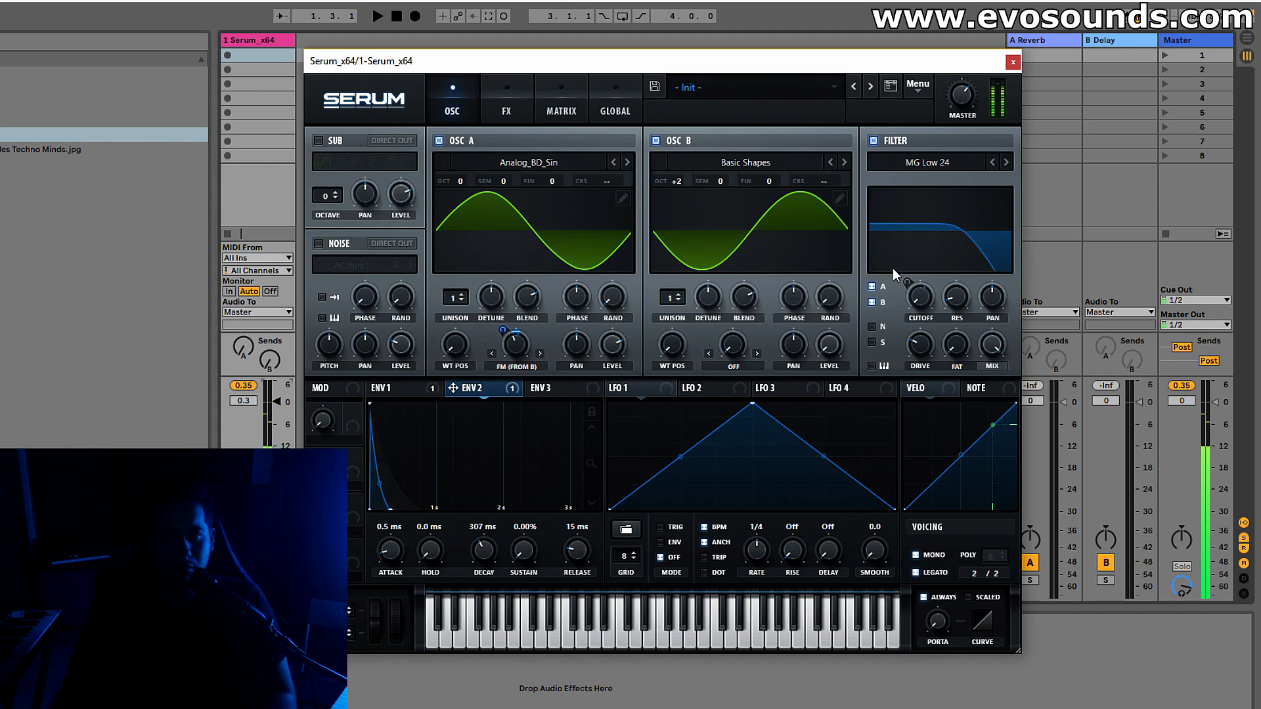
# Step: Lower the compressor's gain to about 1.9 dB
pyautogui.click(506, 104)
pyautogui.moveTo(756, 156); pyautogui.dragTo(739, 172)
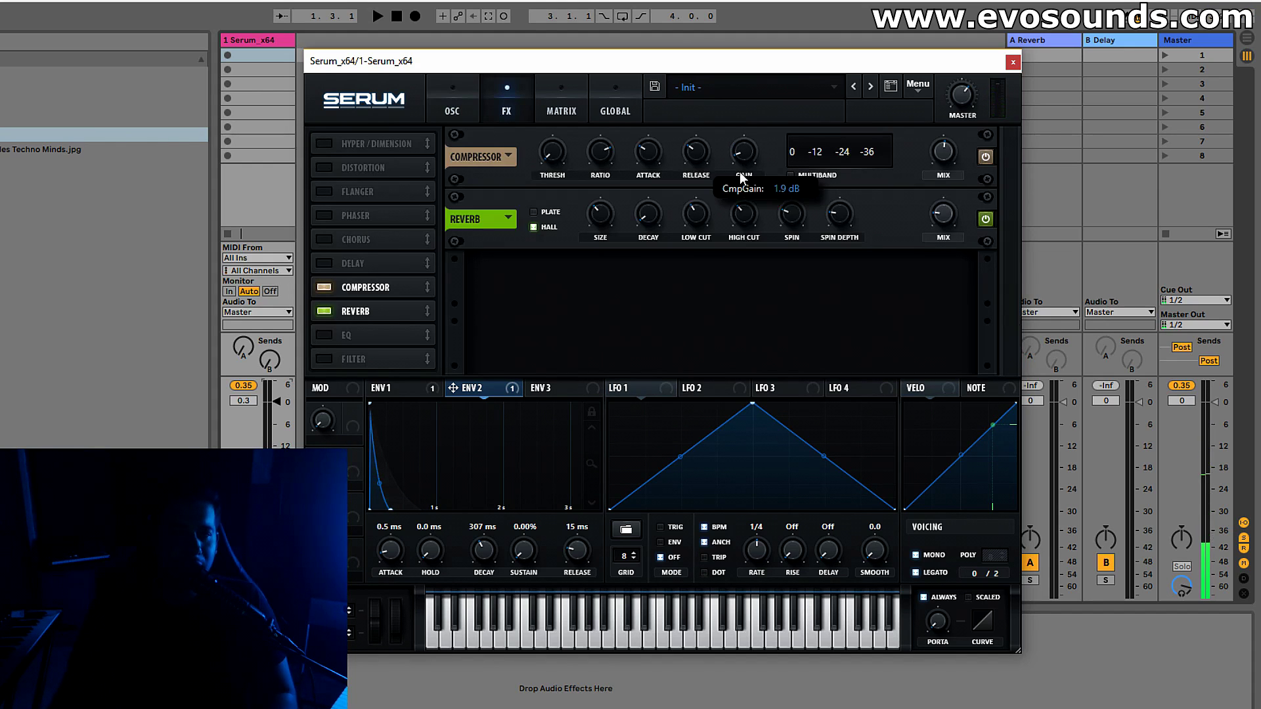
# Step: Try a chorus in place of the reverb, with its low-pass filter opened up and its mix, depth and feedback adjusted
pyautogui.click(332, 311)
pyautogui.click(328, 239)
pyautogui.moveTo(942, 153); pyautogui.dragTo(950, 132)
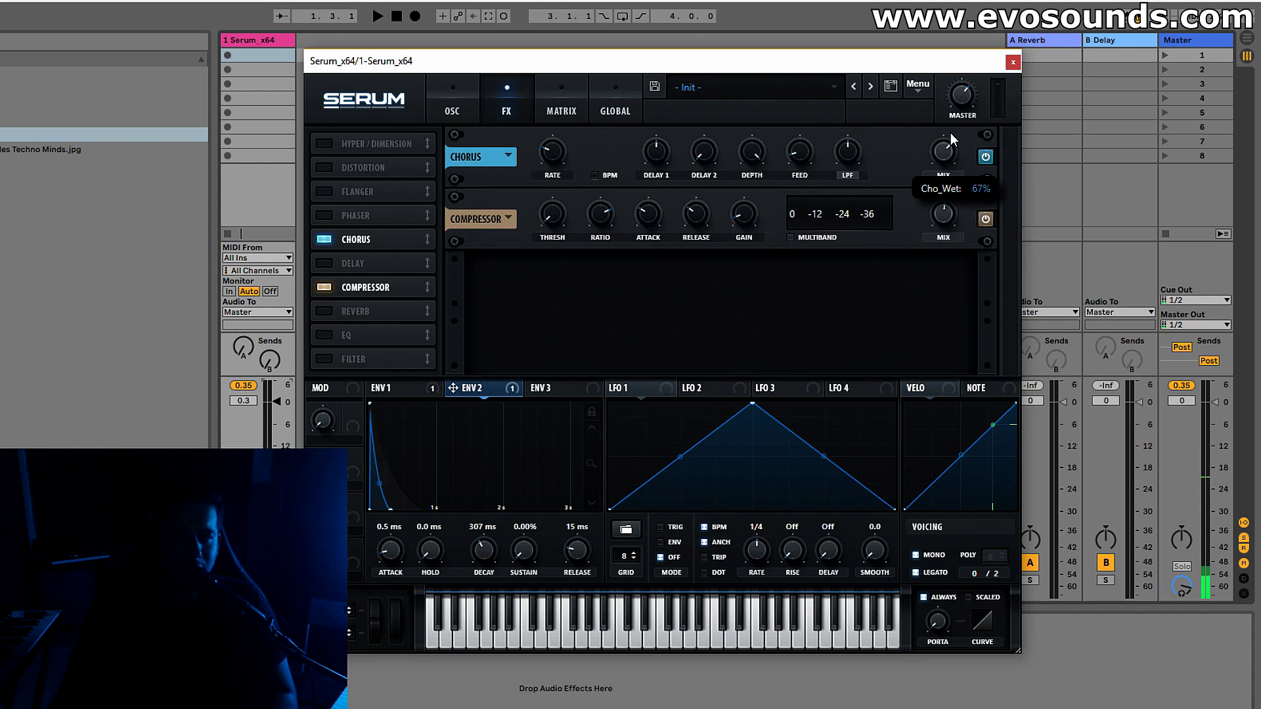
pyautogui.moveTo(843, 156); pyautogui.dragTo(869, 108)
pyautogui.moveTo(943, 159); pyautogui.dragTo(967, 117)
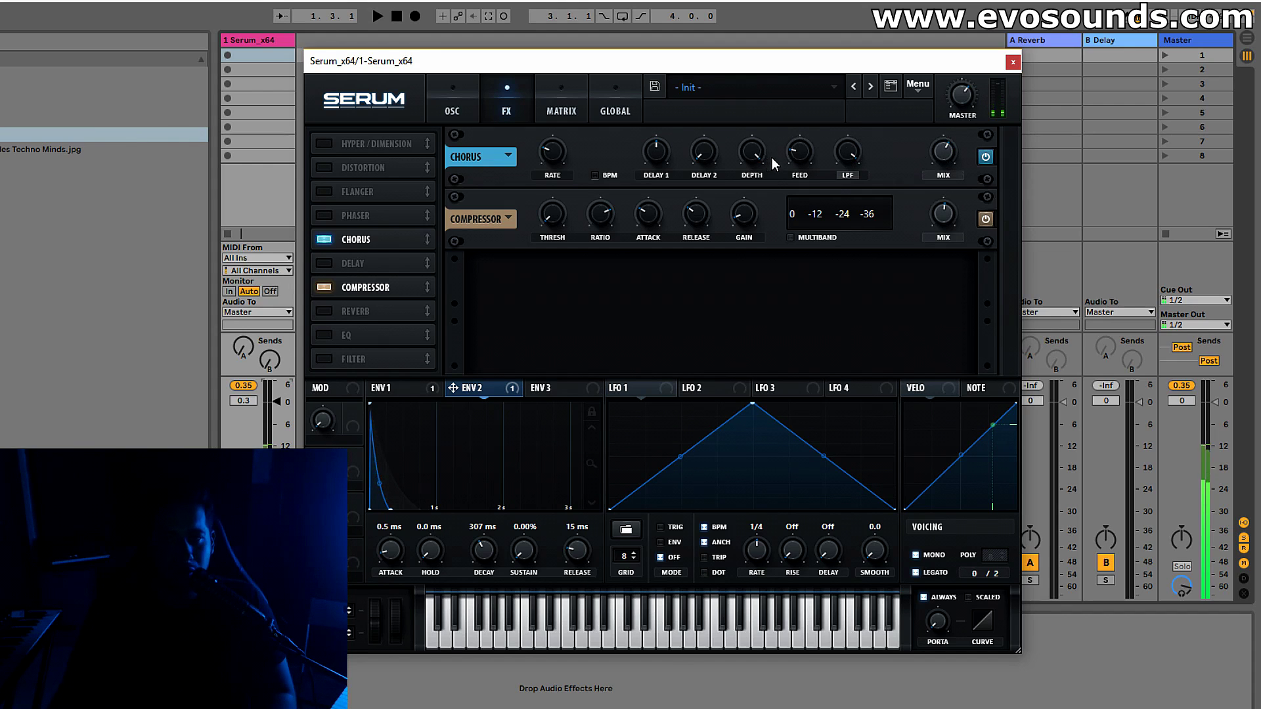
pyautogui.moveTo(746, 172)
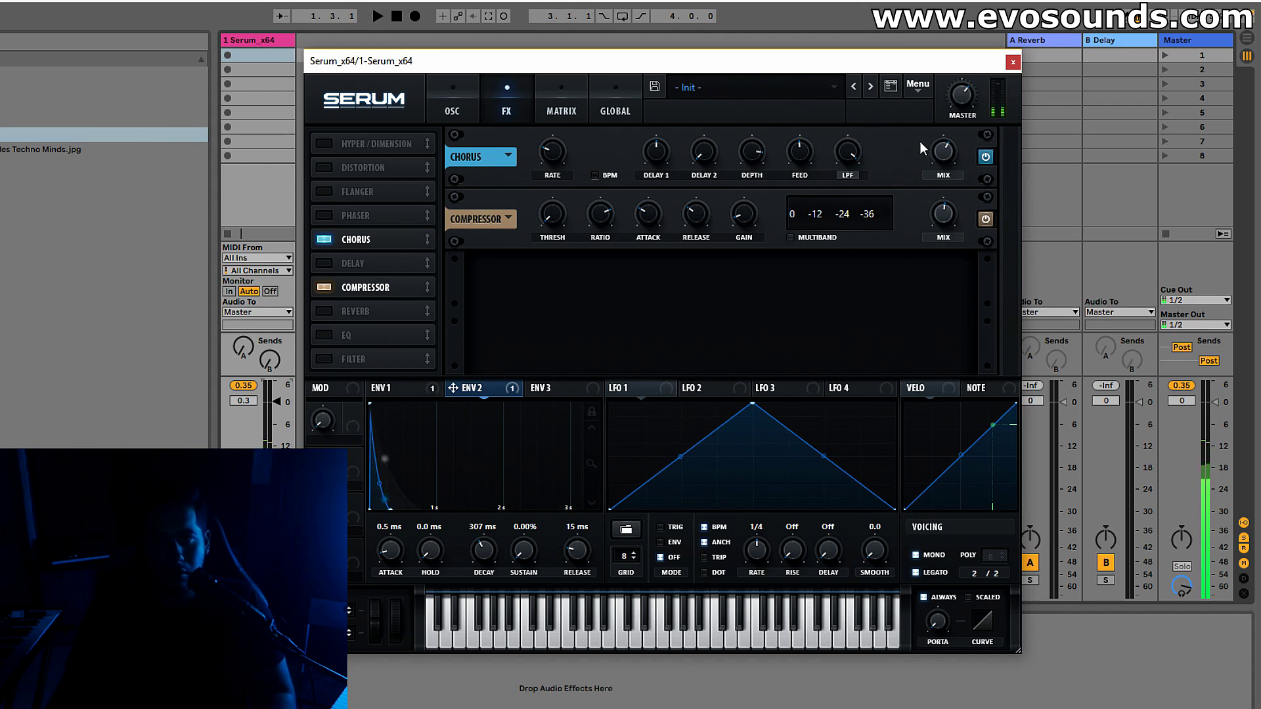
pyautogui.moveTo(977, 89)
pyautogui.moveTo(919, 164)
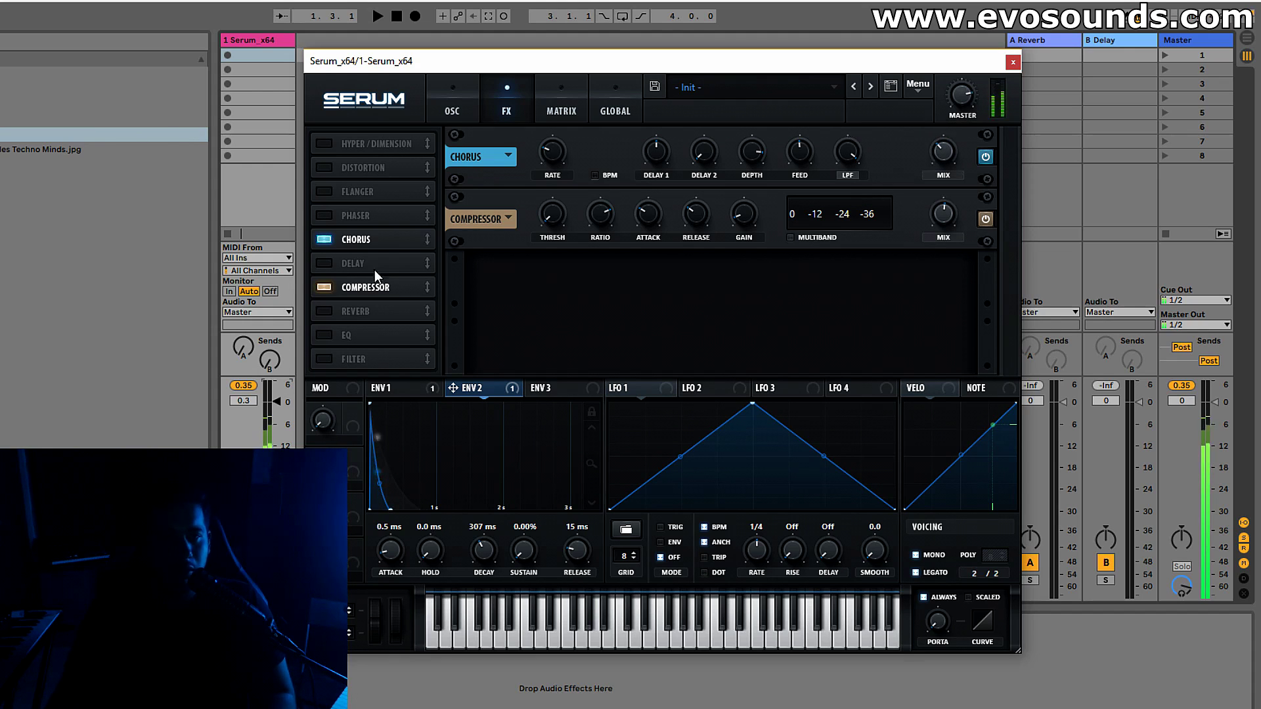
pyautogui.click(322, 239)
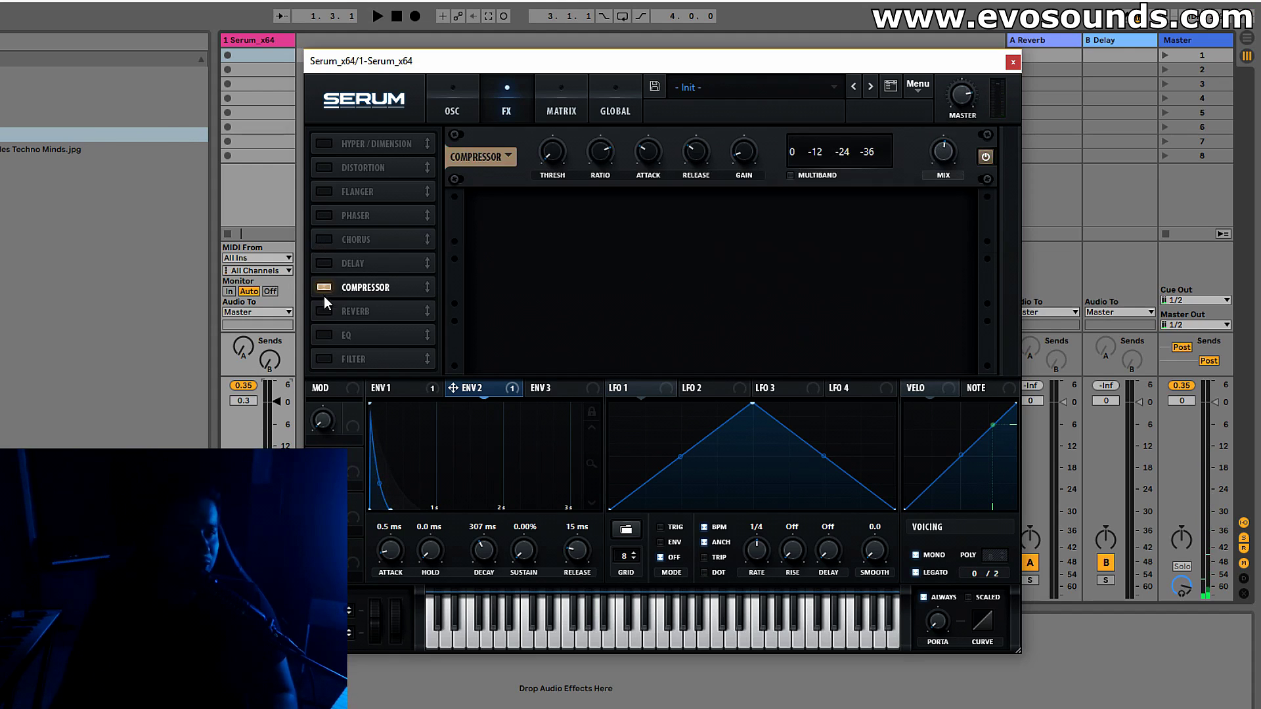
# Step: Add an EQ to the effects chain and set oscillator B's octave to +3
pyautogui.click(323, 335)
pyautogui.click(463, 108)
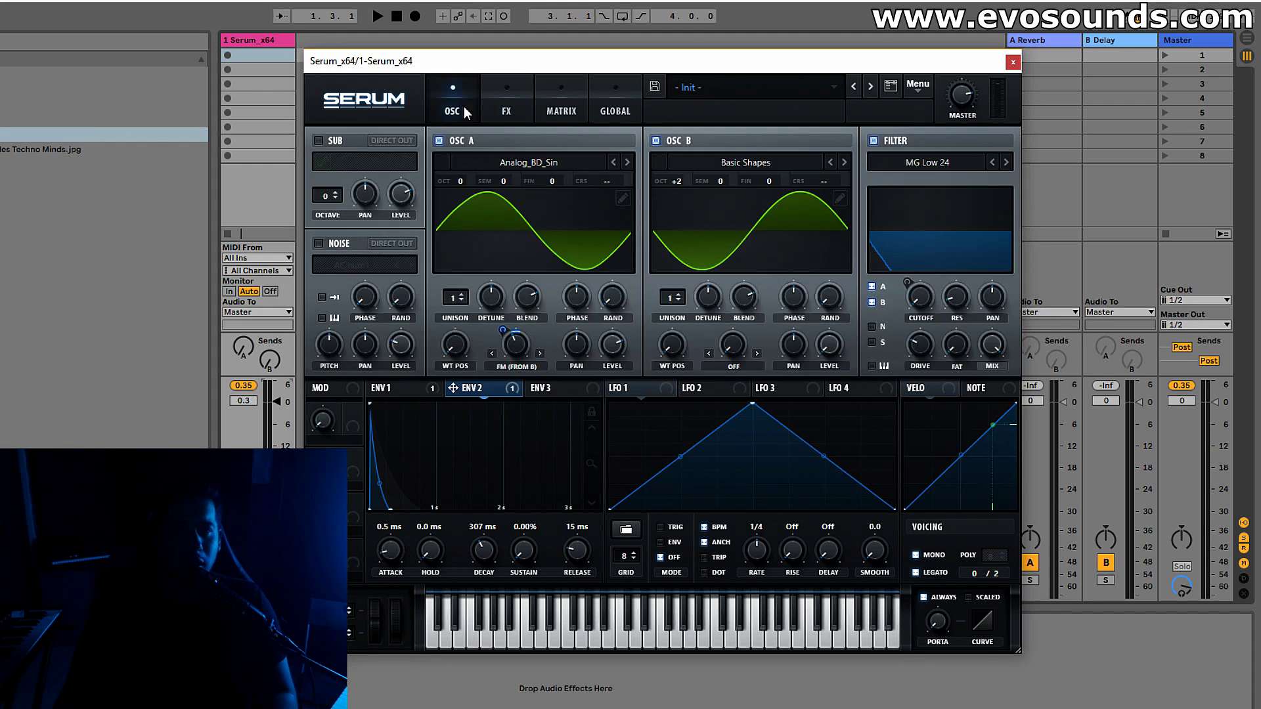
pyautogui.moveTo(687, 176); pyautogui.dragTo(699, 156)
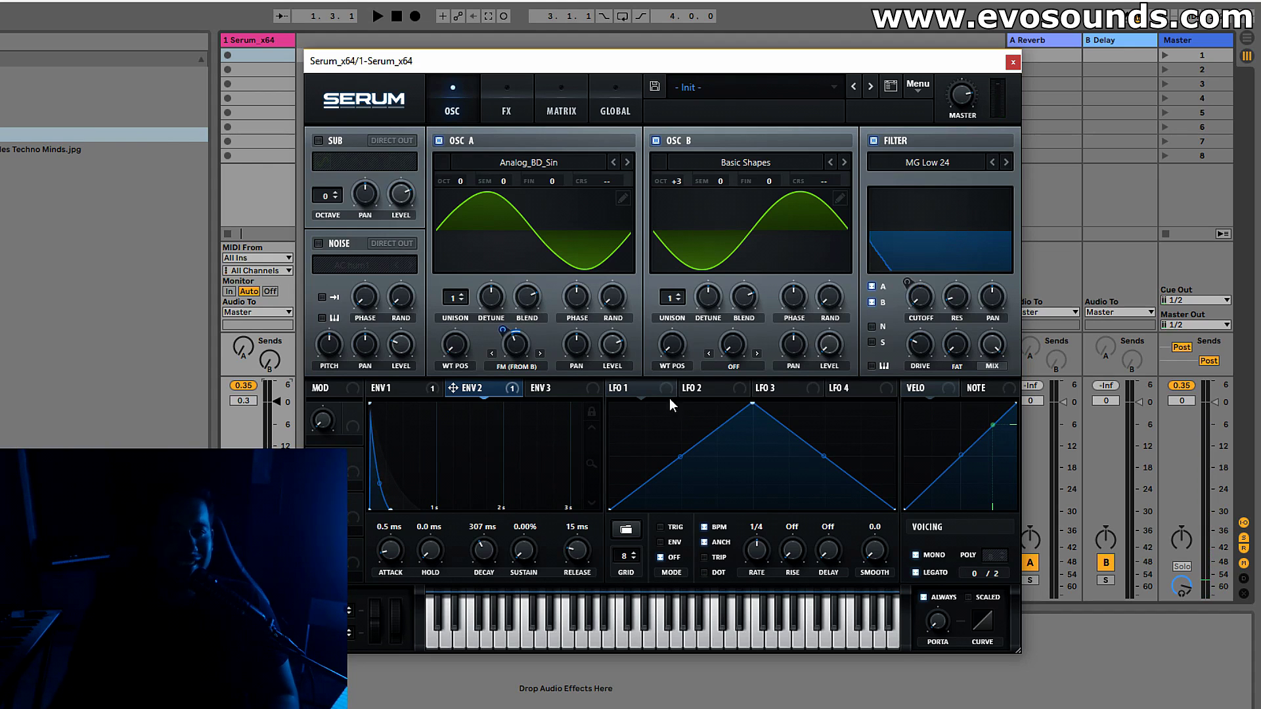
# Step: Re-enable the reverb with a higher mix and smaller size, and lengthen envelope 1's attack to 124 ms
pyautogui.click(415, 393)
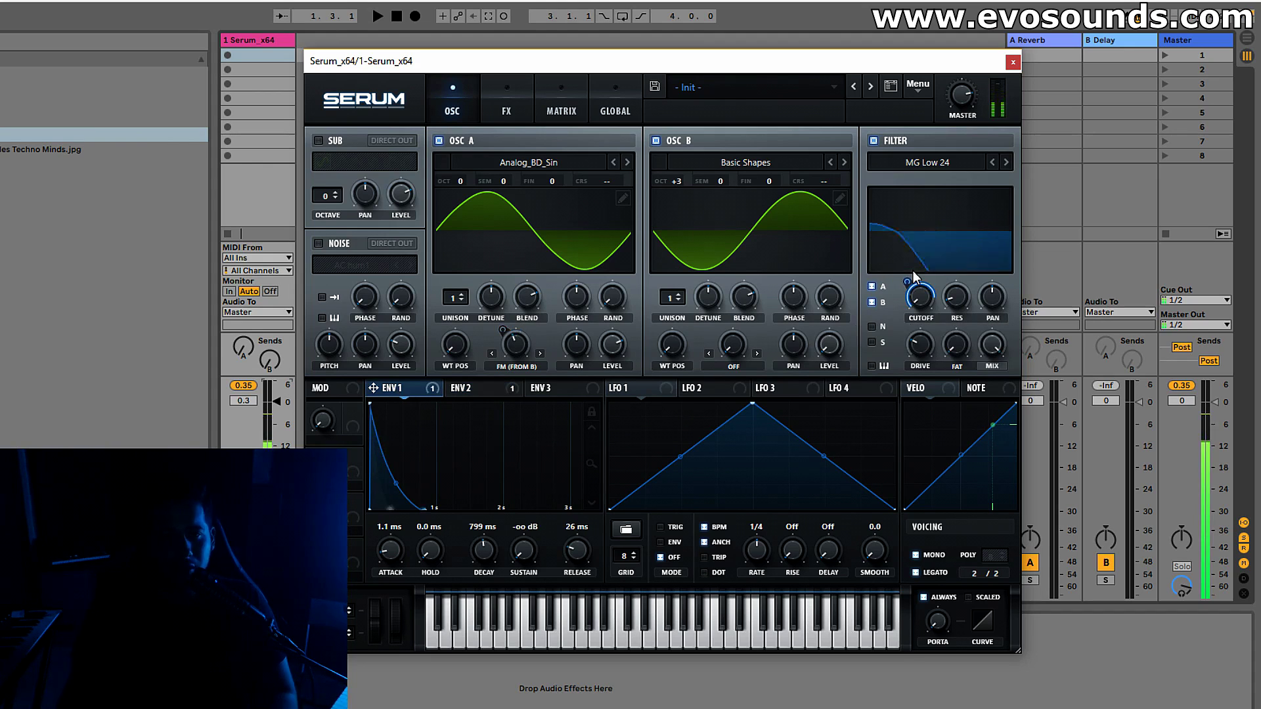
pyautogui.moveTo(399, 550); pyautogui.dragTo(410, 521)
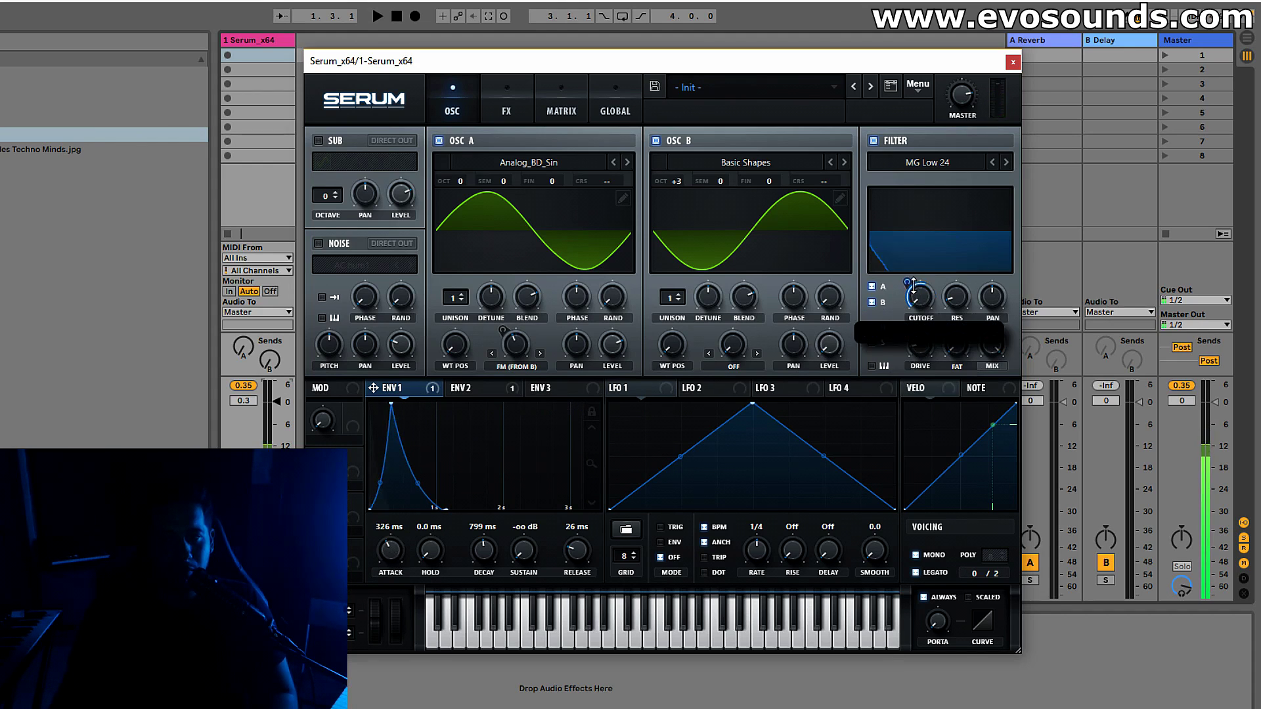
pyautogui.click(522, 113)
pyautogui.click(323, 312)
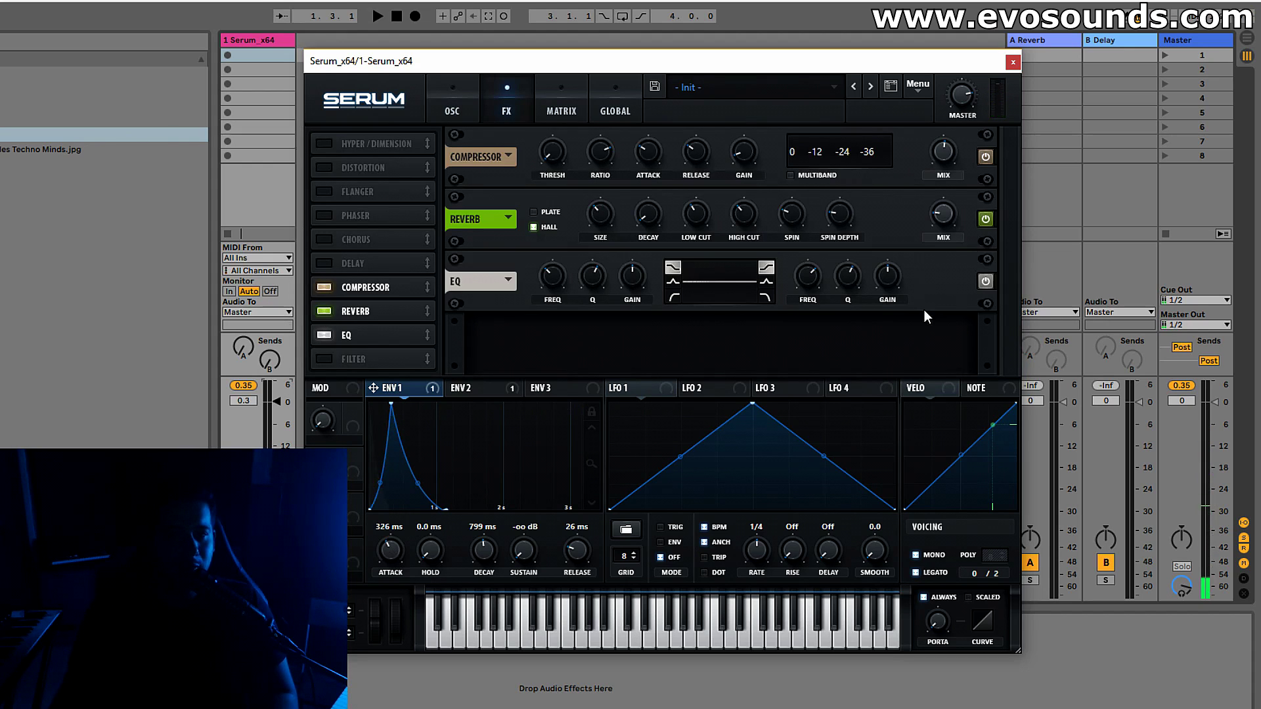
pyautogui.moveTo(950, 214); pyautogui.dragTo(936, 197)
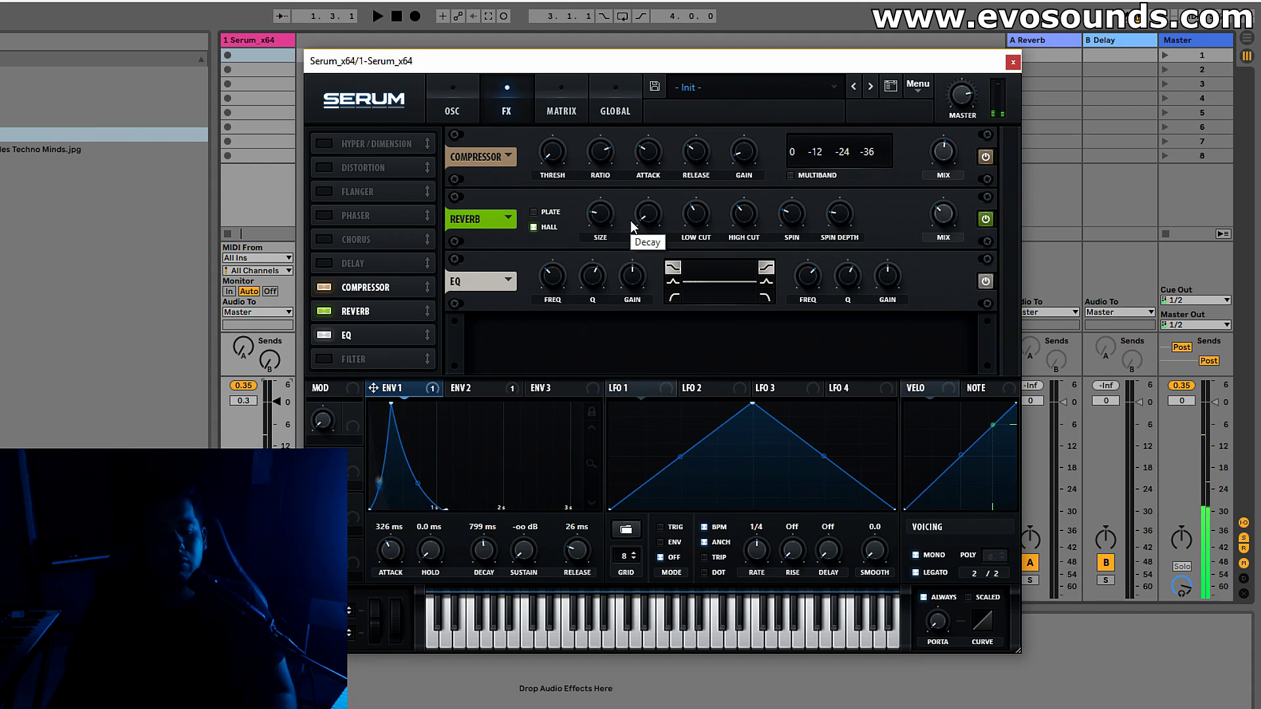
pyautogui.moveTo(393, 549); pyautogui.dragTo(378, 557)
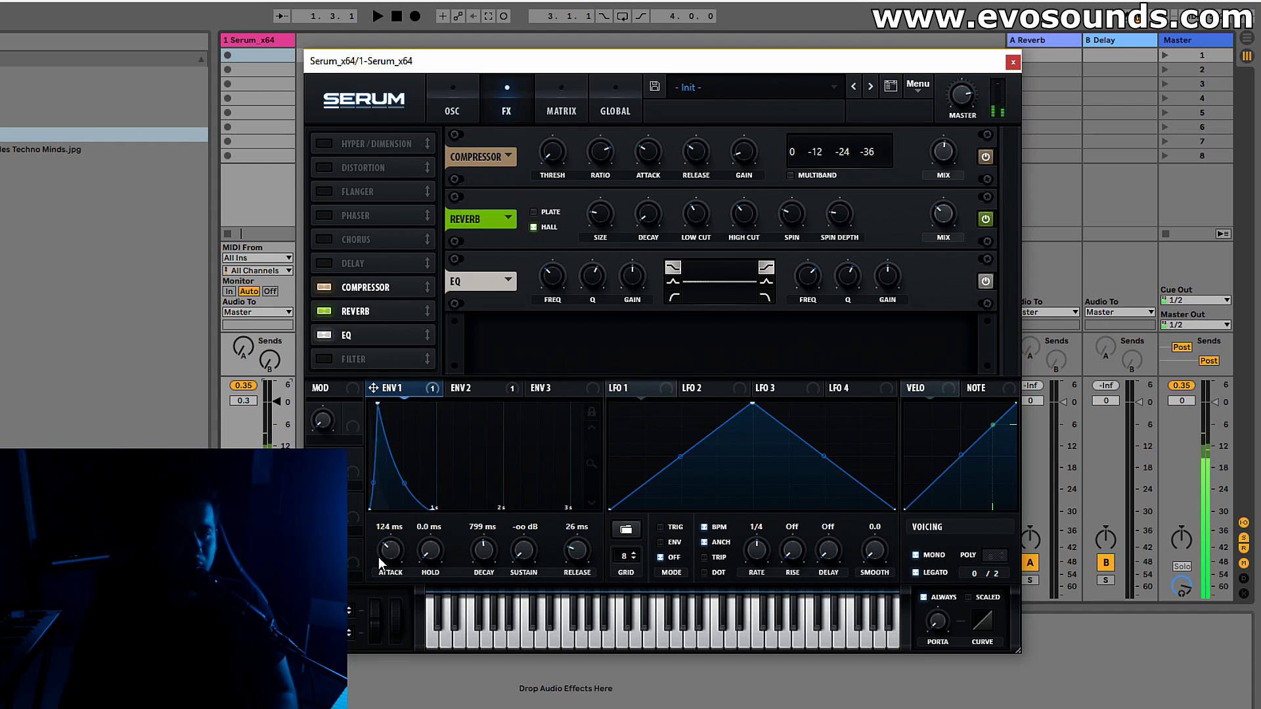
# Step: Set oscillator B's octave to +2 and enable the sub oscillator as a sine with direct out and a raised level
pyautogui.click(454, 112)
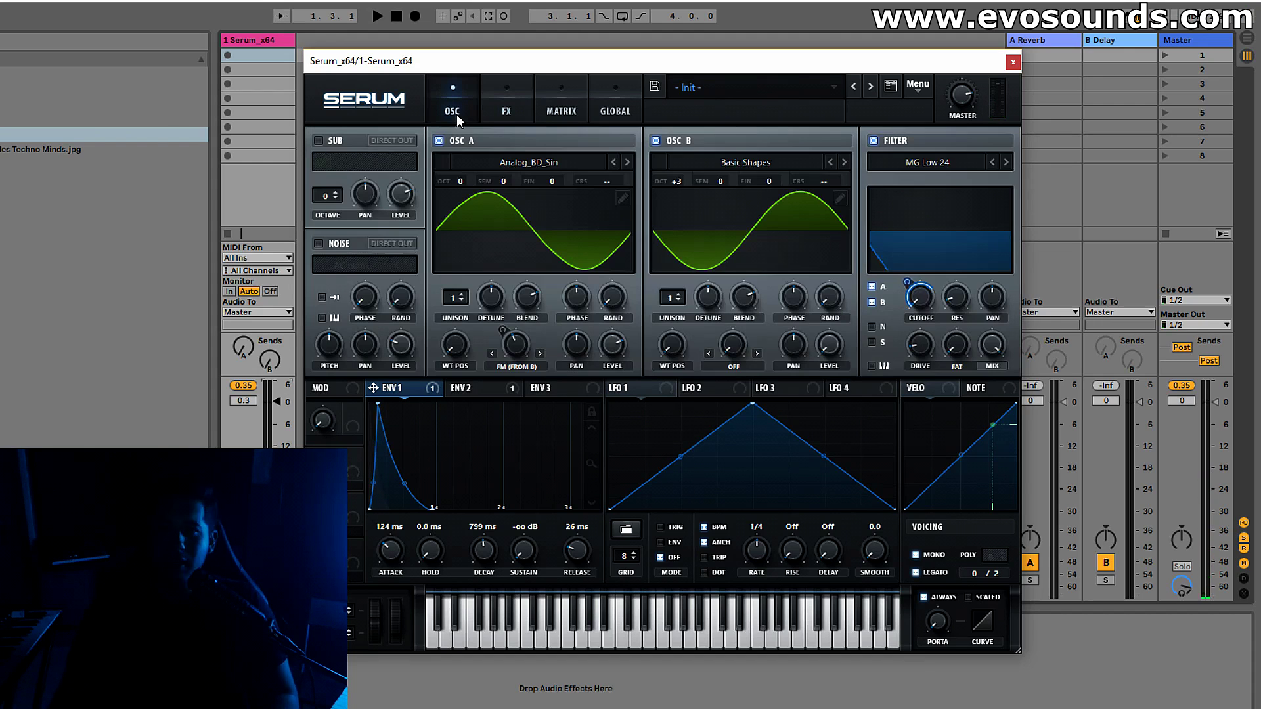
pyautogui.moveTo(675, 181); pyautogui.dragTo(664, 199)
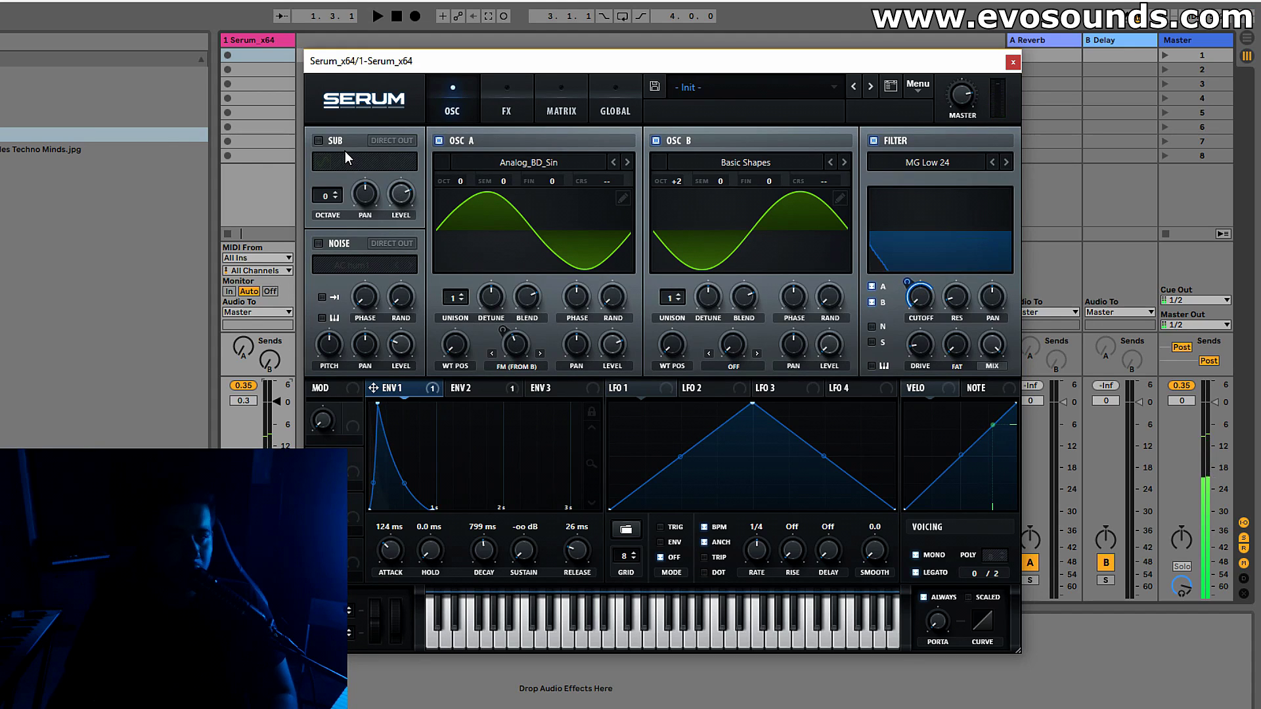
pyautogui.click(319, 141)
pyautogui.moveTo(408, 181)
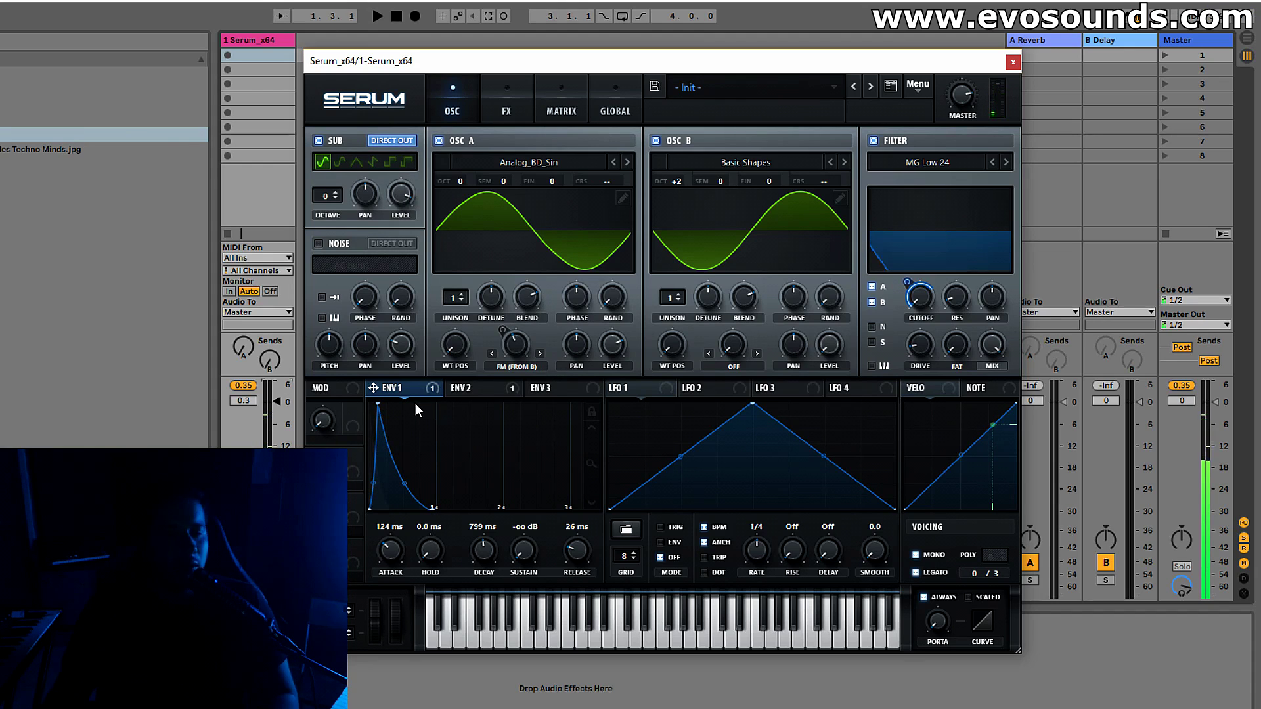
# Step: Set envelope 1's attack to 0.0 ms, and initialise the preset to start a new patch
pyautogui.moveTo(372, 538); pyautogui.dragTo(364, 563)
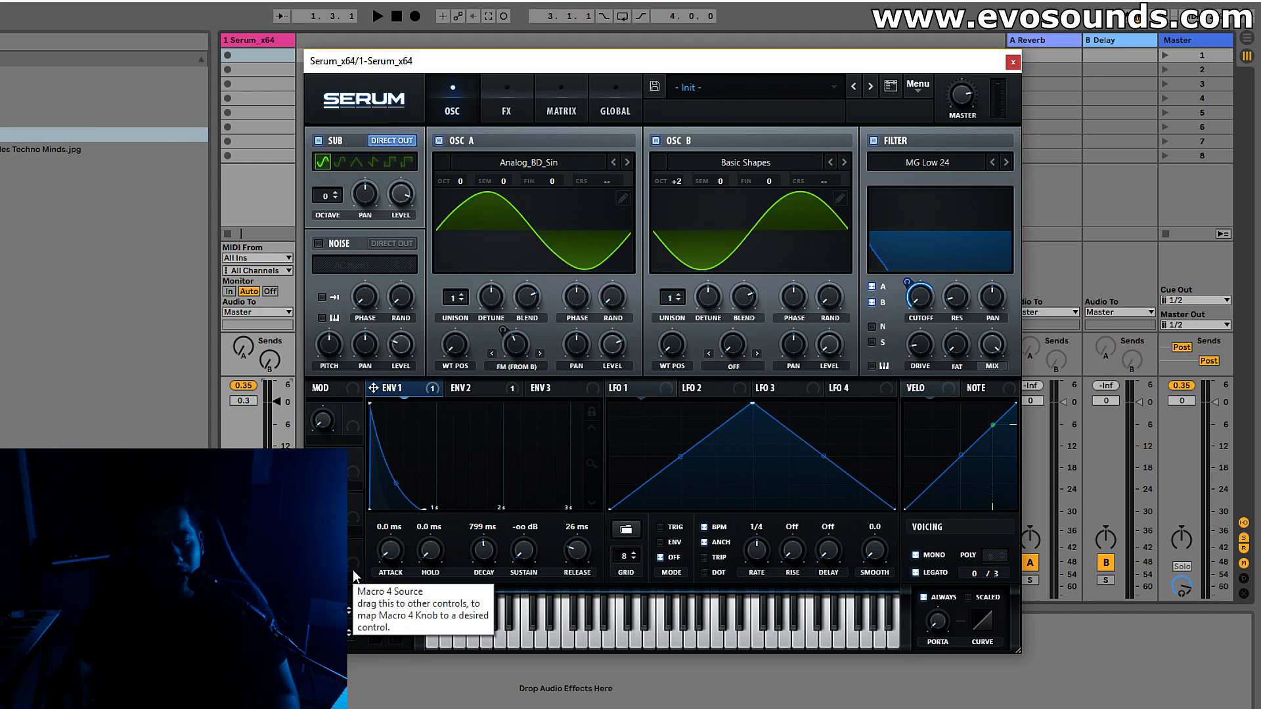
pyautogui.click(917, 87)
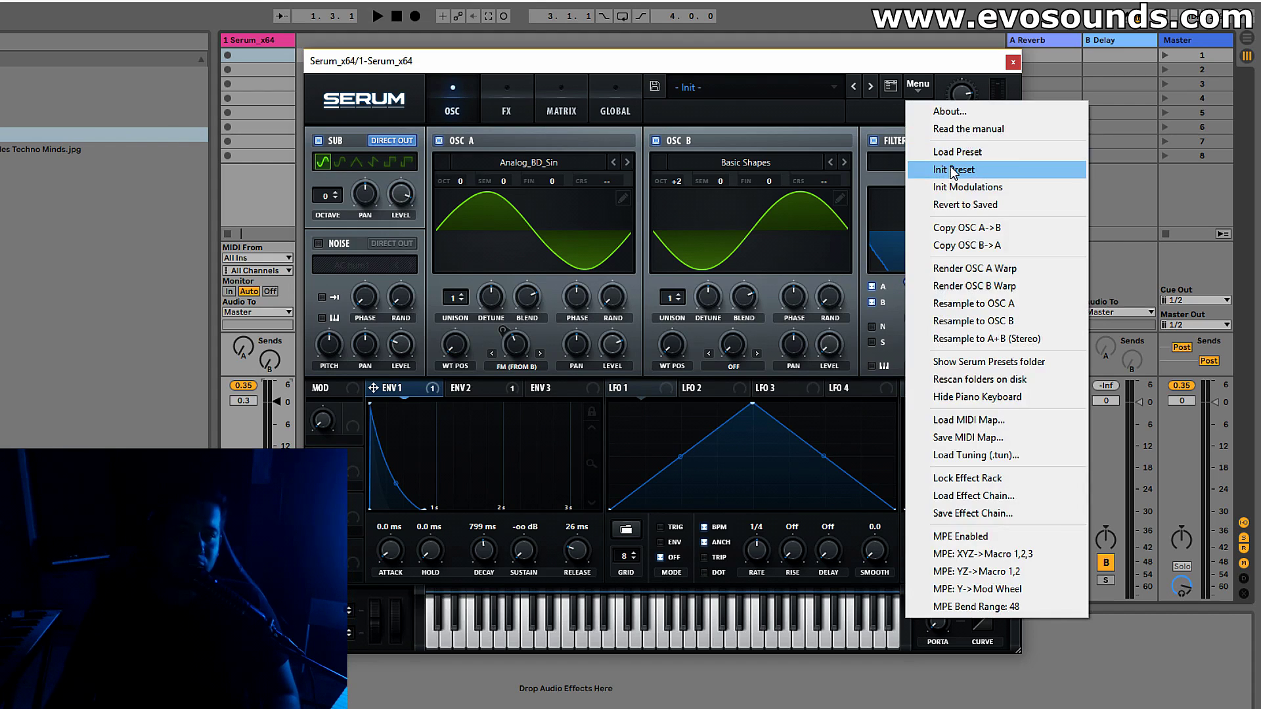
pyautogui.click(952, 169)
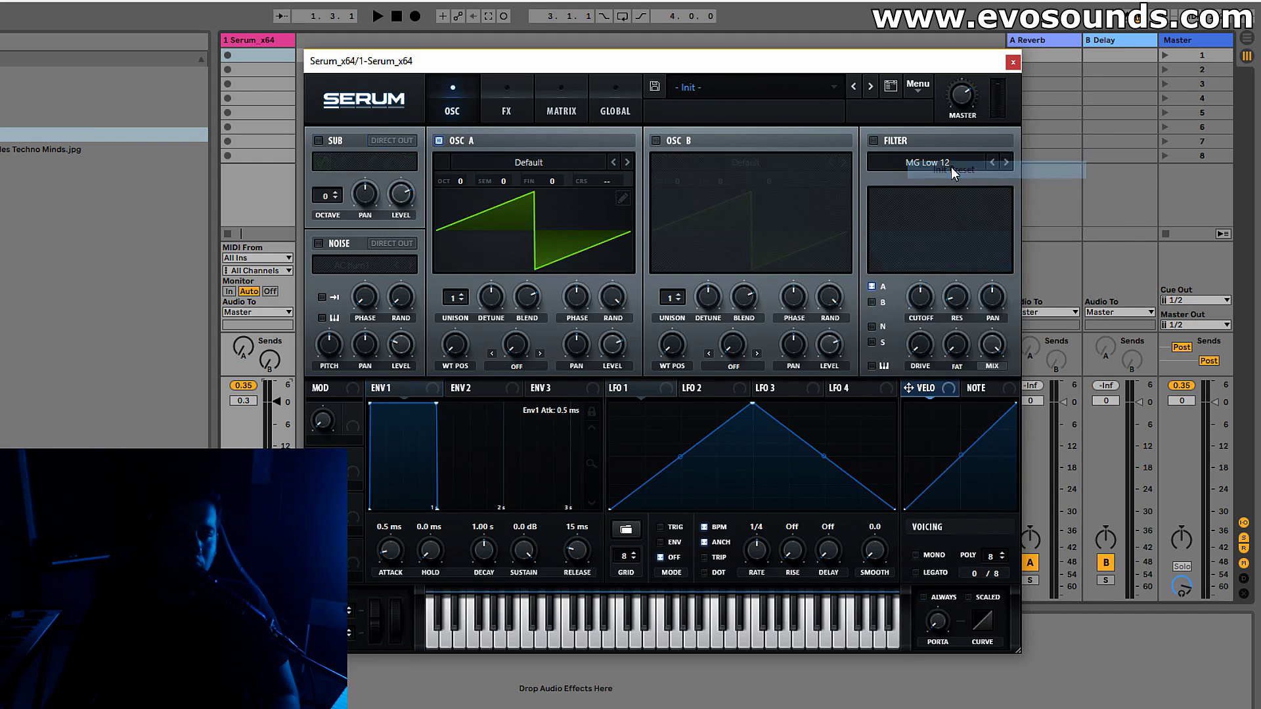
# Step: Enable oscillator B and browse the Digital wavetables for oscillator A
pyautogui.click(671, 141)
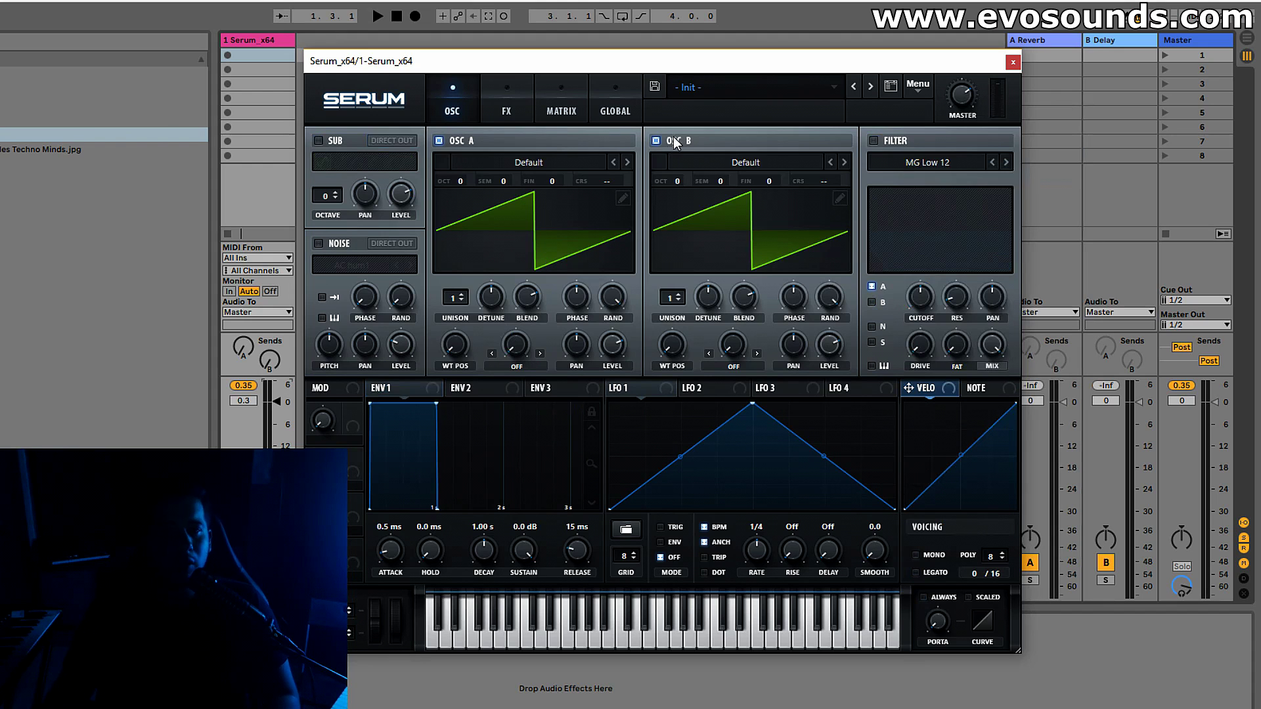
pyautogui.click(506, 162)
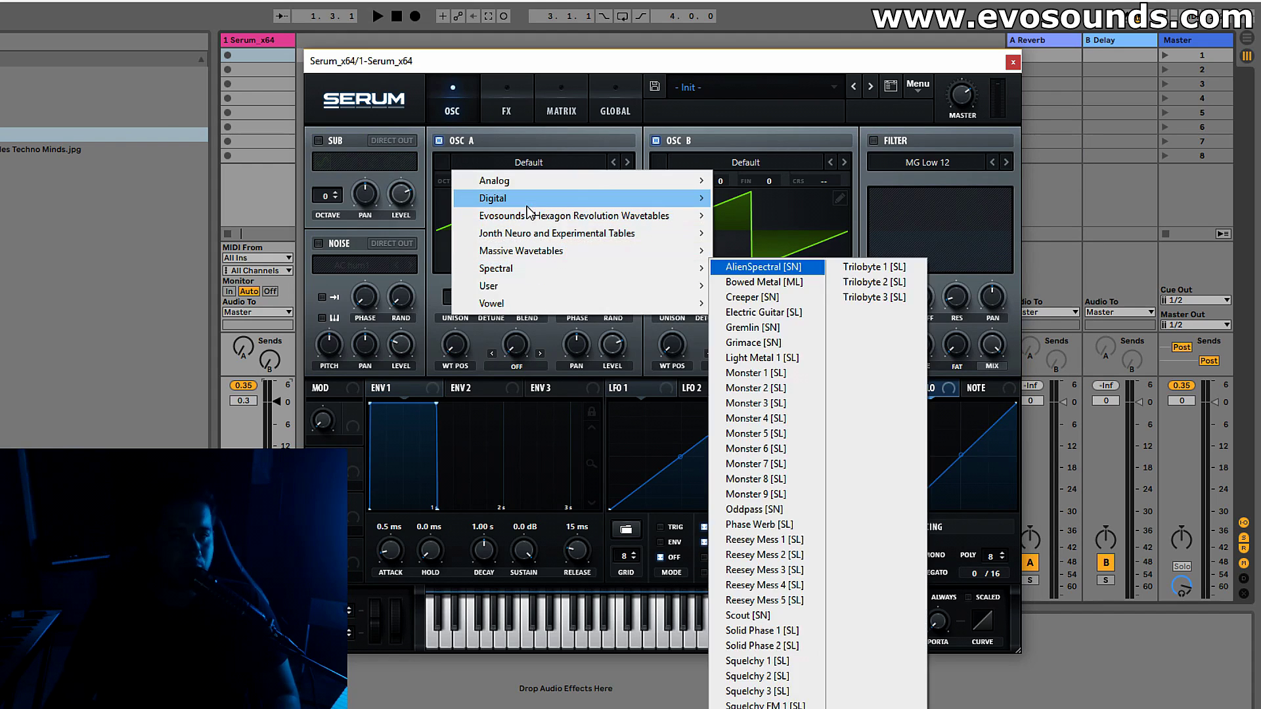
pyautogui.moveTo(578, 201)
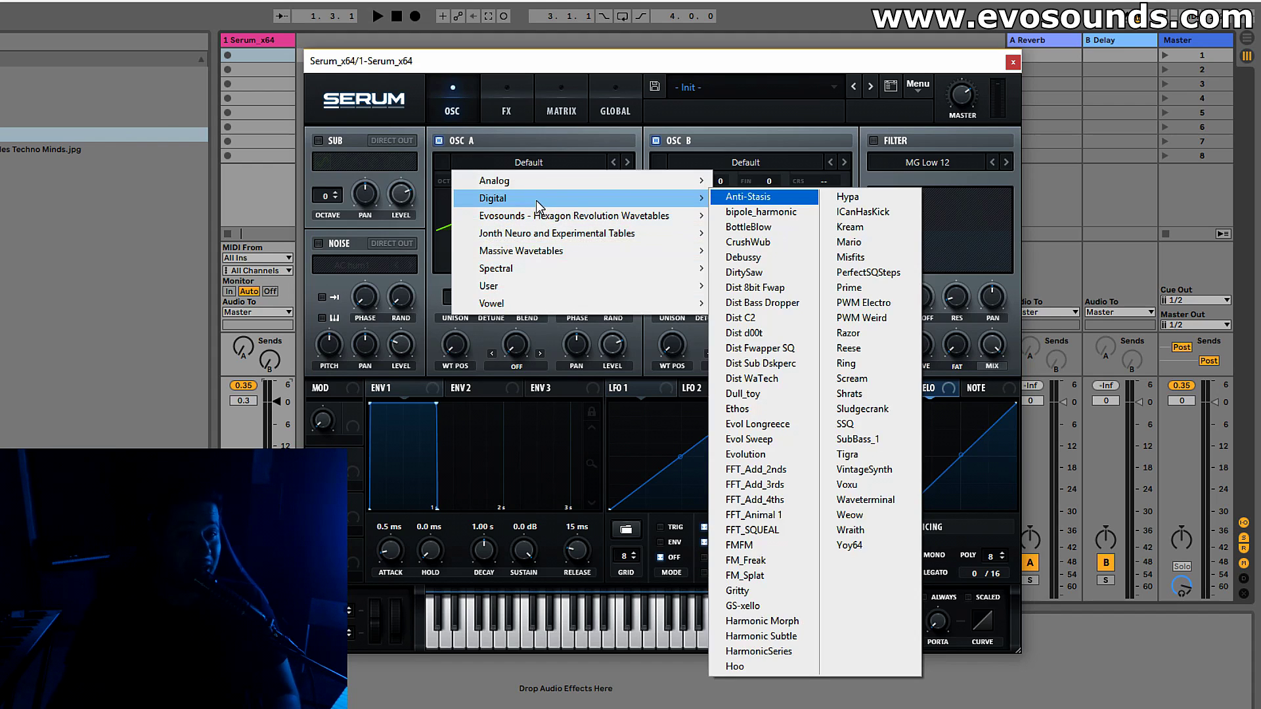
pyautogui.click(655, 141)
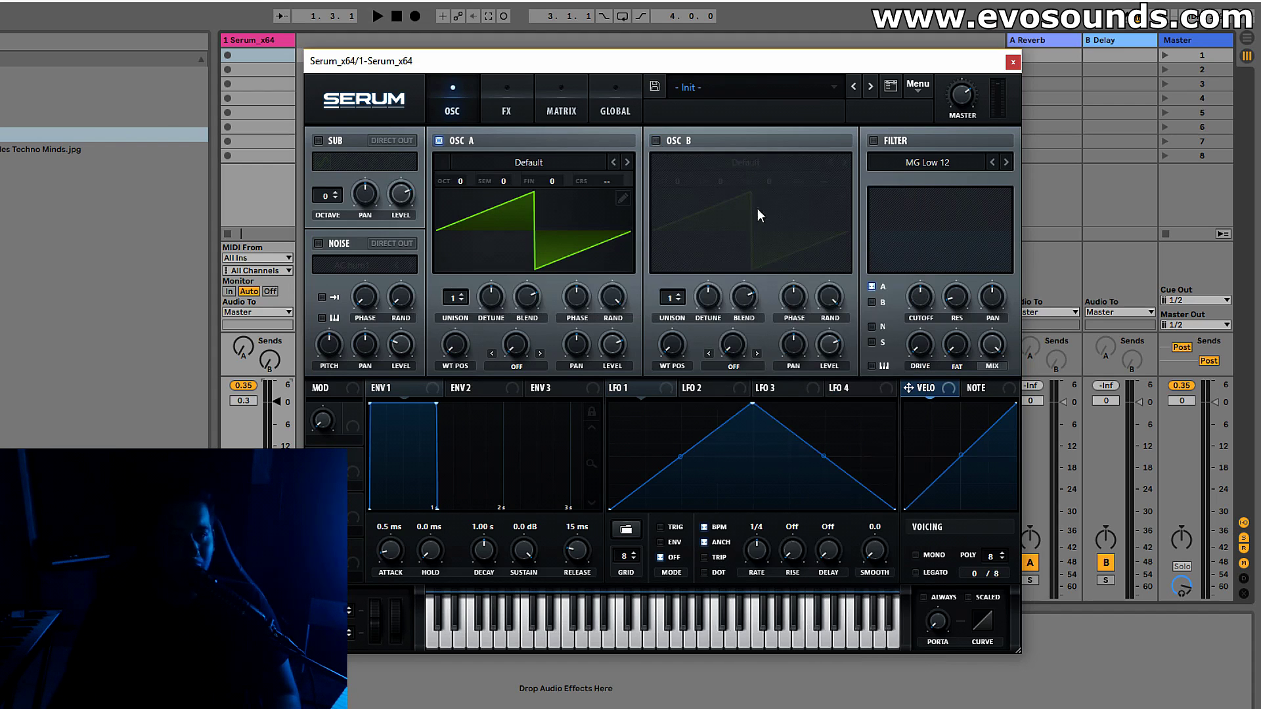
pyautogui.click(655, 140)
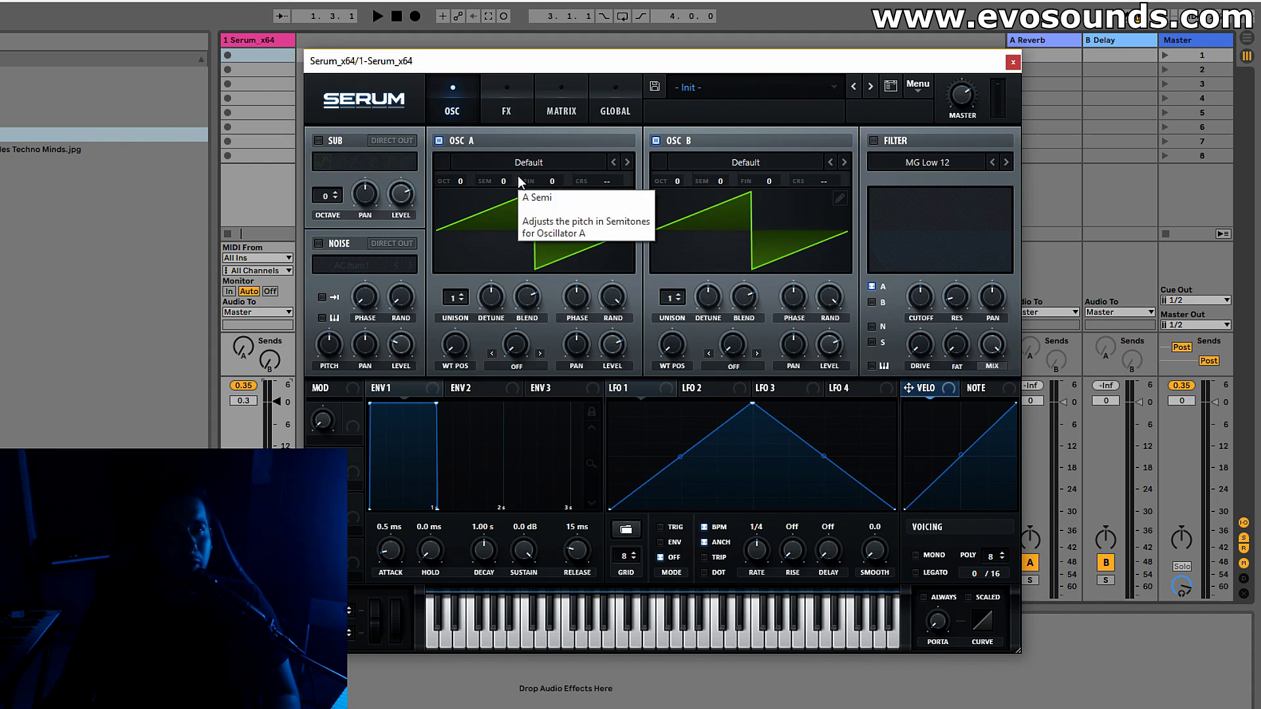